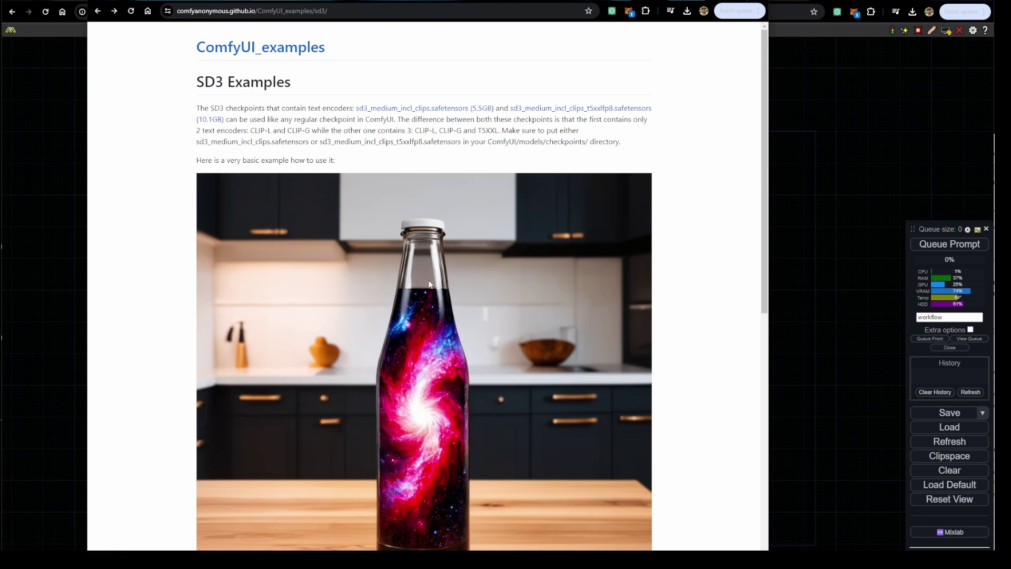
# Step: Load the basic SD3 example workflow into ComfyUI from the galaxy bottle image on the SD3 Examples page
pyautogui.scroll(-2, 407, 227)
pyautogui.scroll(2, 405, 224)
pyautogui.scroll(-7, 365, 268)
pyautogui.scroll(7, 433, 316)
pyautogui.click(573, 112)
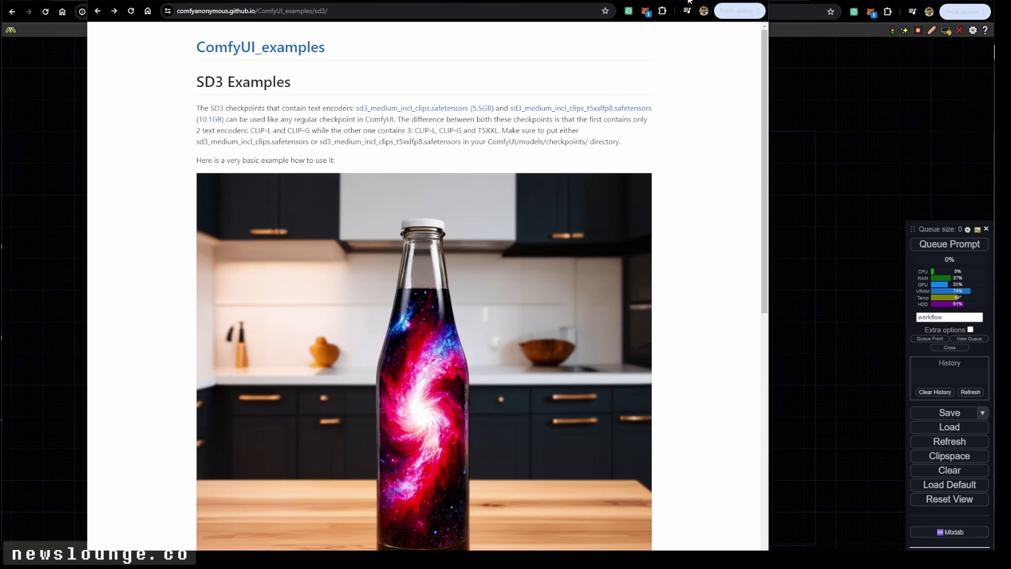
pyautogui.moveTo(689, 1); pyautogui.dragTo(922, 5)
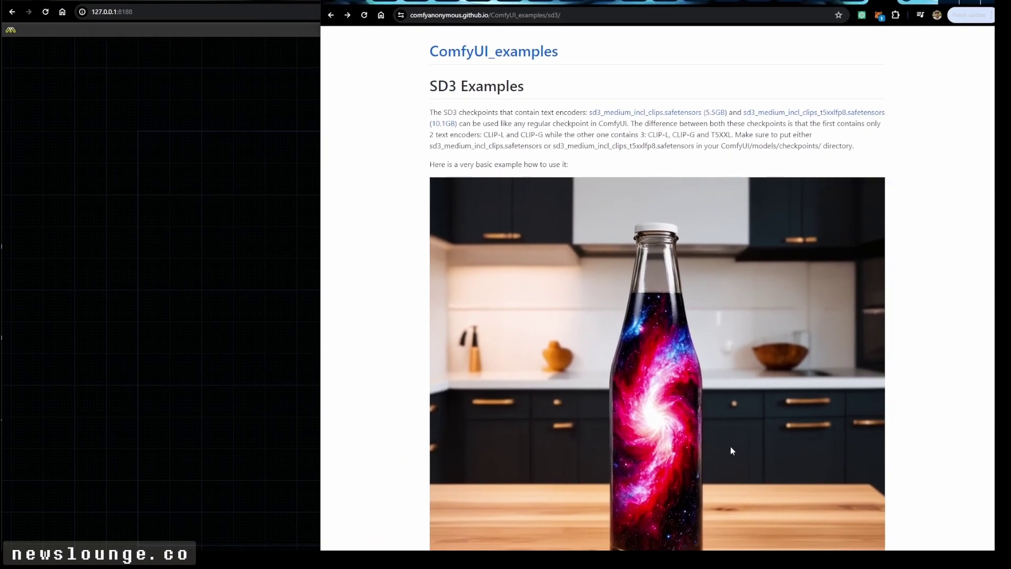
pyautogui.moveTo(708, 445); pyautogui.dragTo(236, 393)
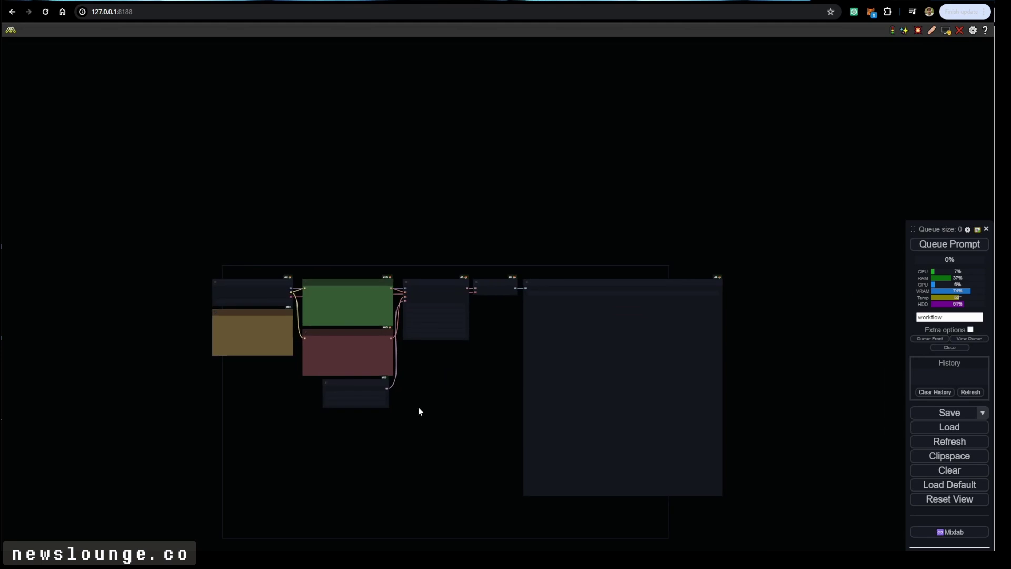
# Step: Move the EmptySD3LatentImage node slightly further below the Negative Prompt node
pyautogui.scroll(3, 422, 407)
pyautogui.moveTo(460, 398); pyautogui.dragTo(472, 373)
pyautogui.moveTo(335, 362); pyautogui.dragTo(336, 385)
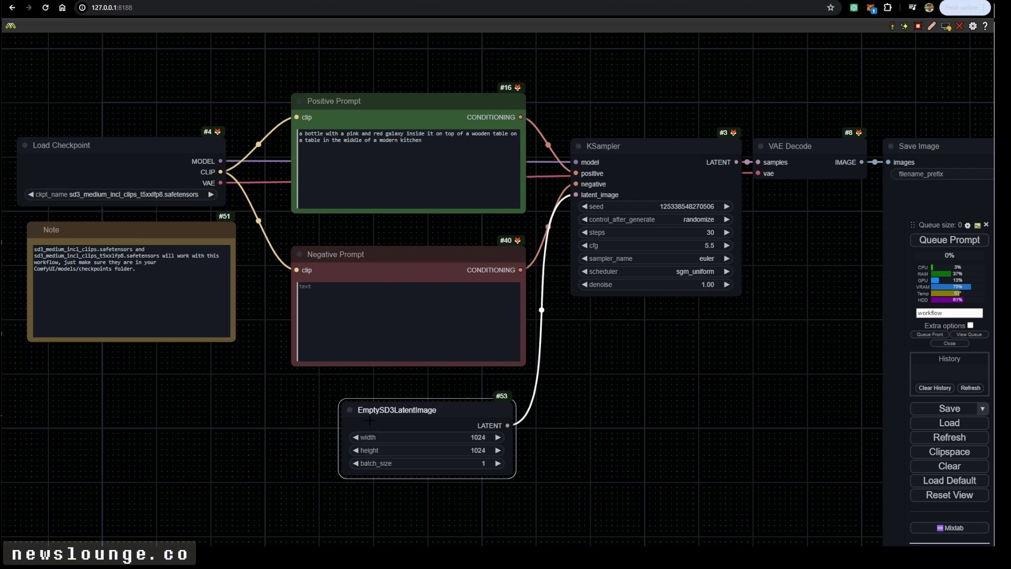
# Step: Add an Empty Latent Image node below EmptySD3LatentImage for comparison and delete it again
pyautogui.moveTo(426, 542); pyautogui.dragTo(447, 427)
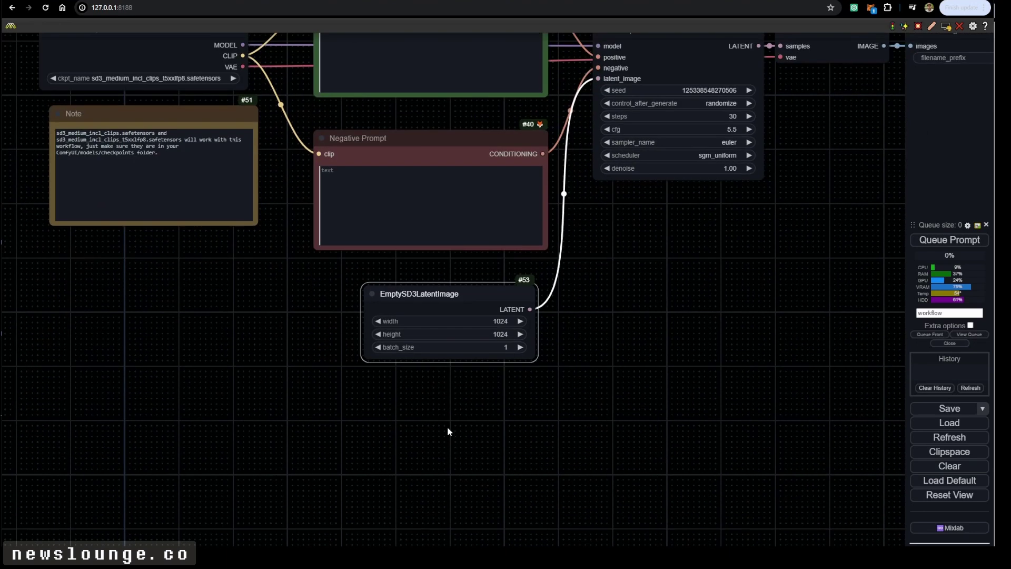
pyautogui.doubleClick(428, 403)
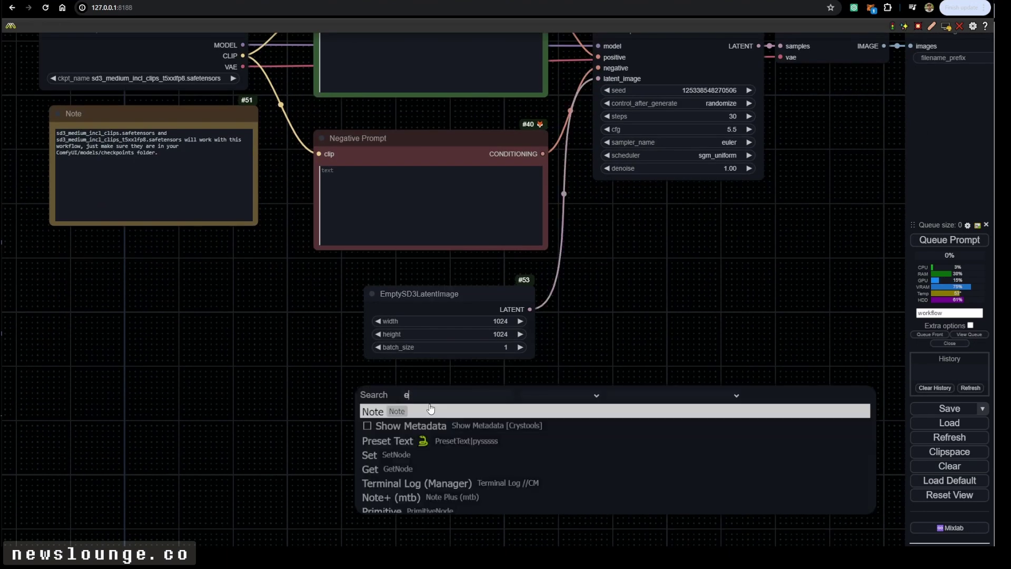
pyautogui.write('empt')
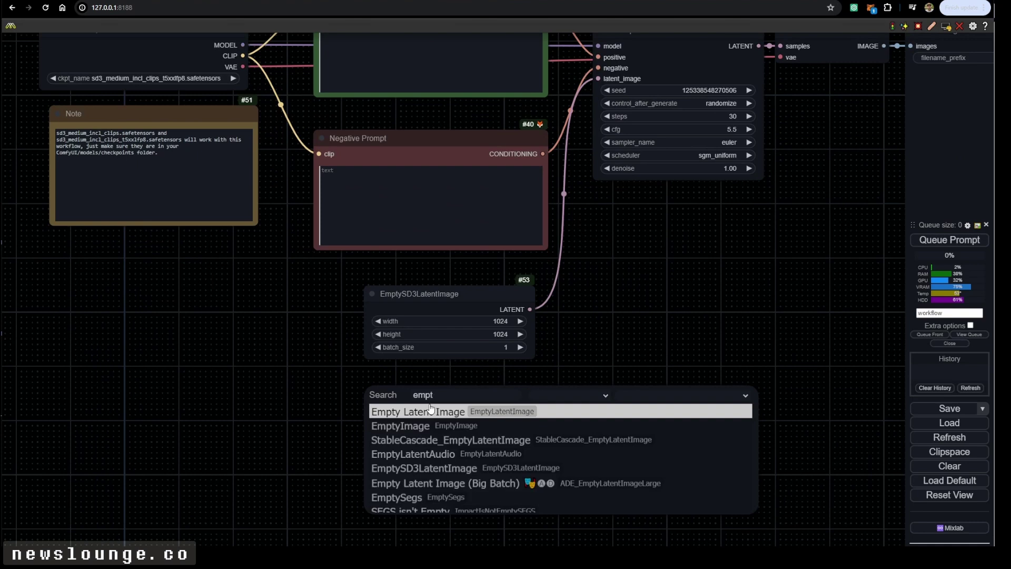
pyautogui.write('y lat')
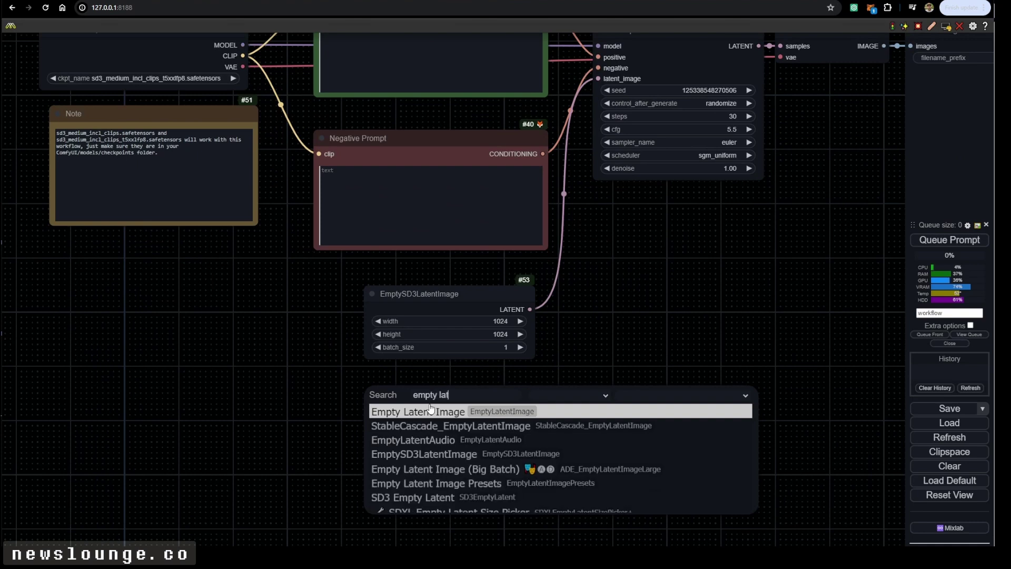
pyautogui.click(430, 410)
pyautogui.moveTo(448, 396); pyautogui.dragTo(383, 379)
pyautogui.scroll(3, 352, 301)
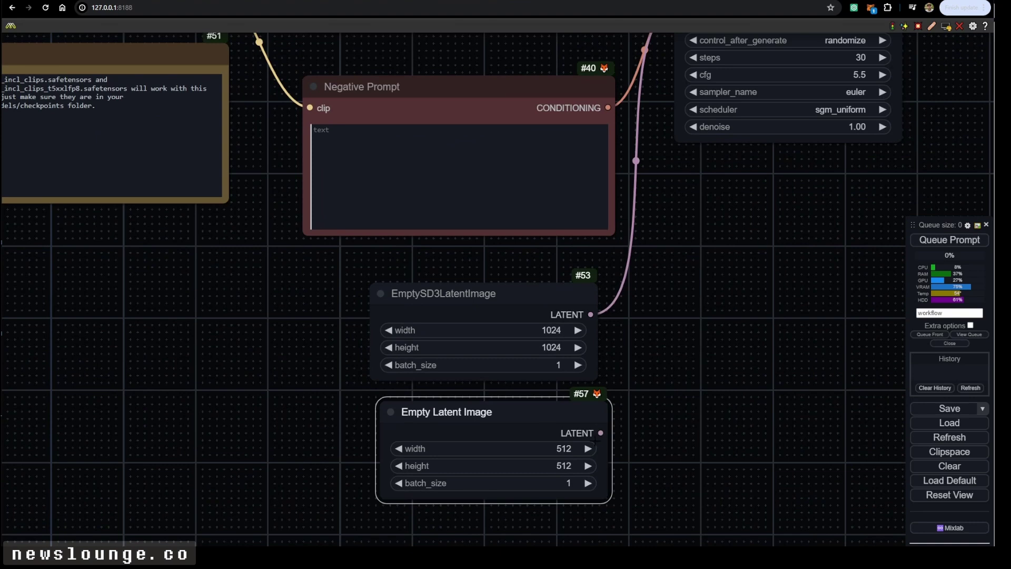
pyautogui.press('Delete')
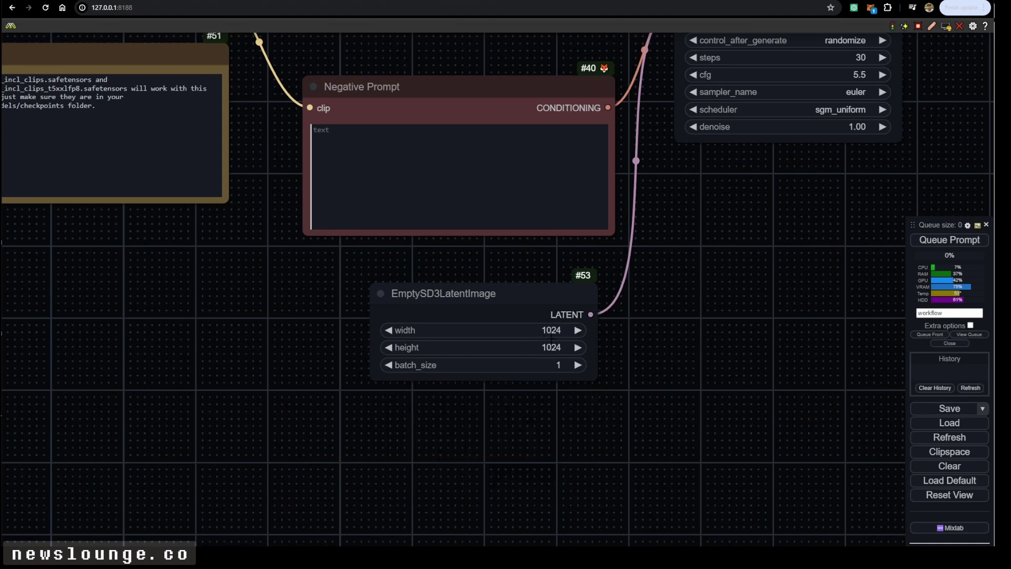
# Step: Examine the EmptySD3LatentImage and Negative Prompt nodes and the KSampler's steps, cfg, sampler and scheduler settings
pyautogui.moveTo(553, 298); pyautogui.dragTo(557, 292)
pyautogui.moveTo(646, 351); pyautogui.dragTo(562, 470)
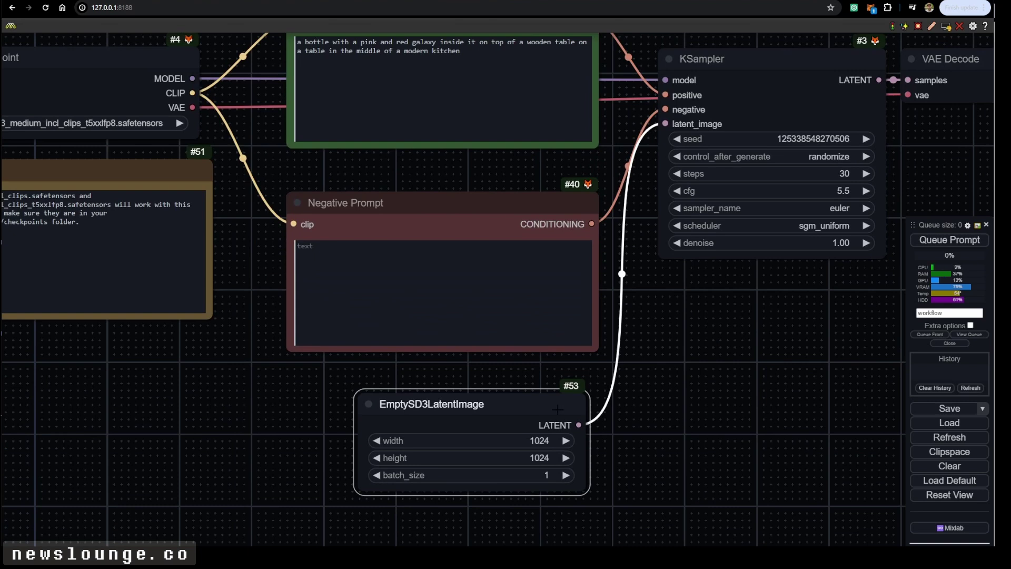
pyautogui.scroll(-3, 678, 334)
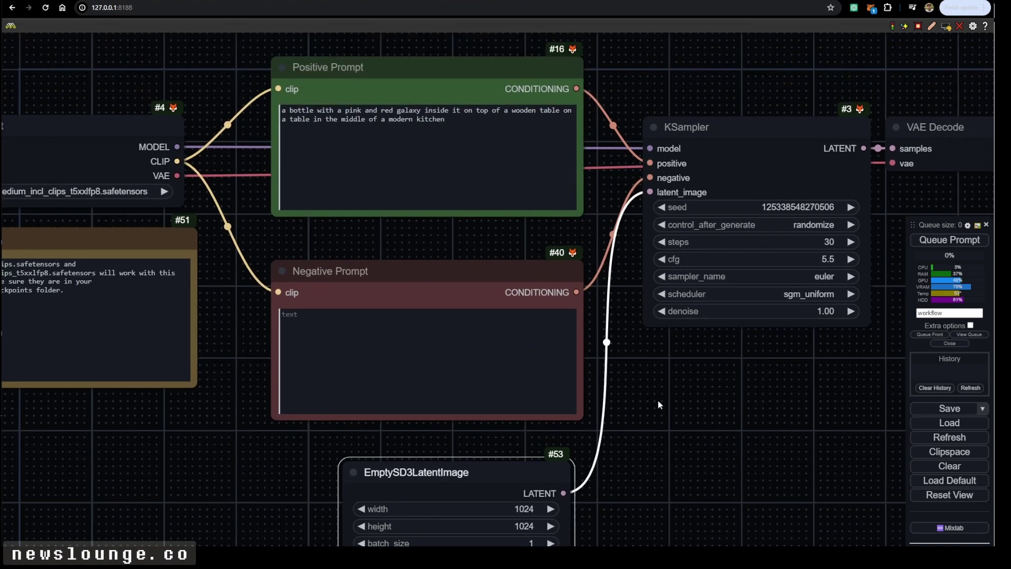
pyautogui.moveTo(388, 302); pyautogui.dragTo(389, 294)
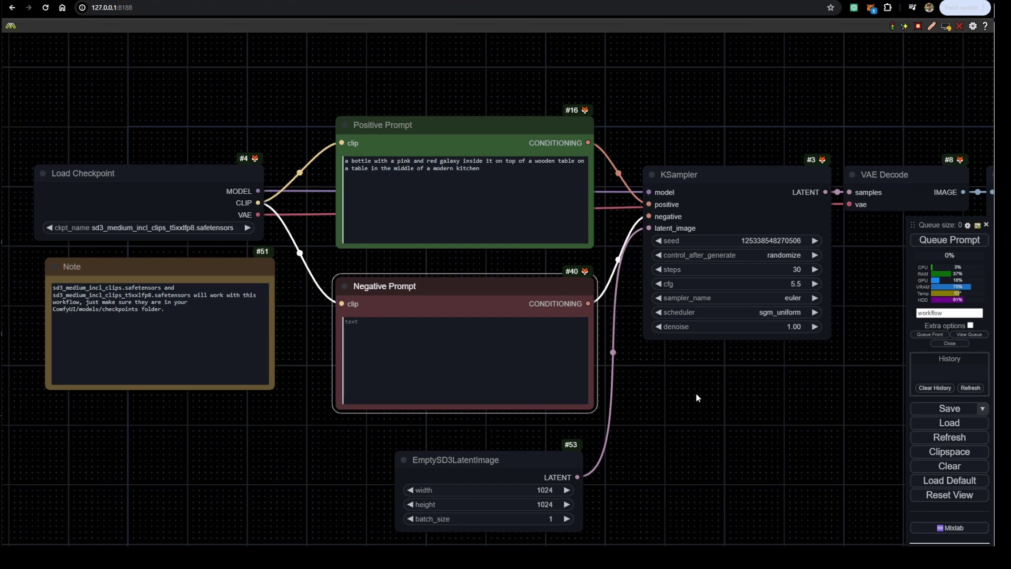
pyautogui.moveTo(696, 394); pyautogui.dragTo(643, 402)
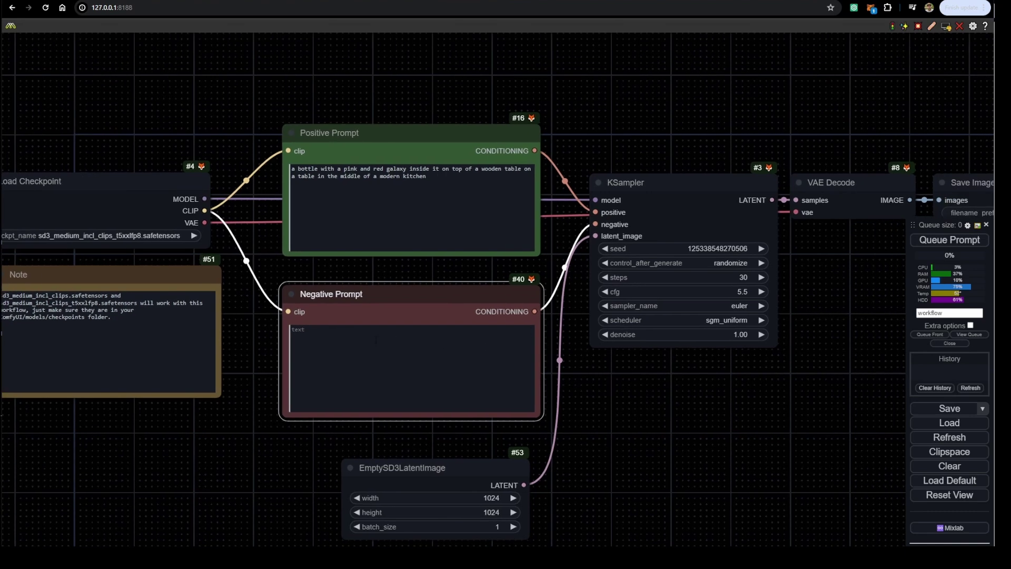
pyautogui.moveTo(648, 414); pyautogui.dragTo(557, 430)
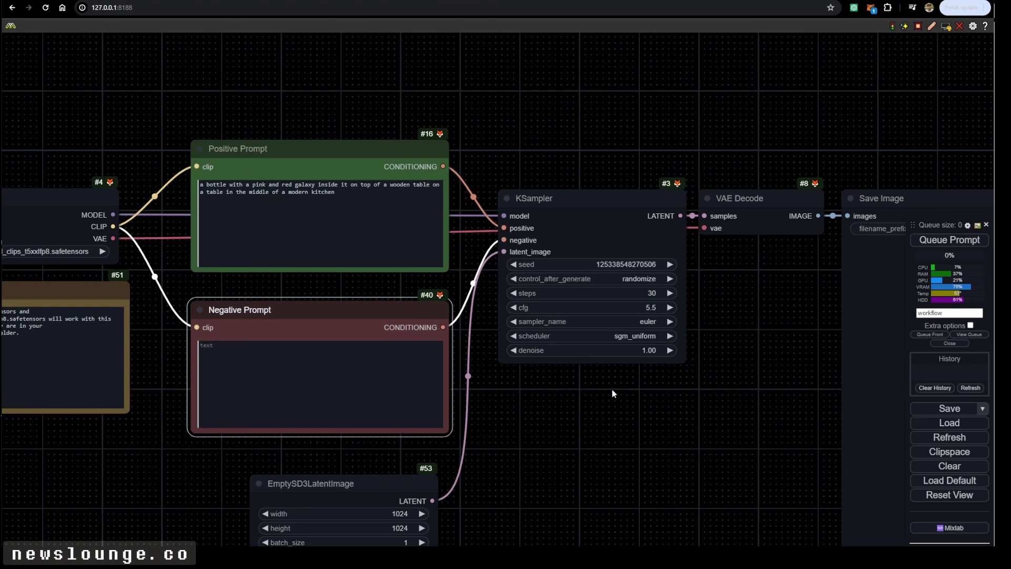
pyautogui.moveTo(612, 392); pyautogui.dragTo(546, 391)
pyautogui.scroll(2, 621, 311)
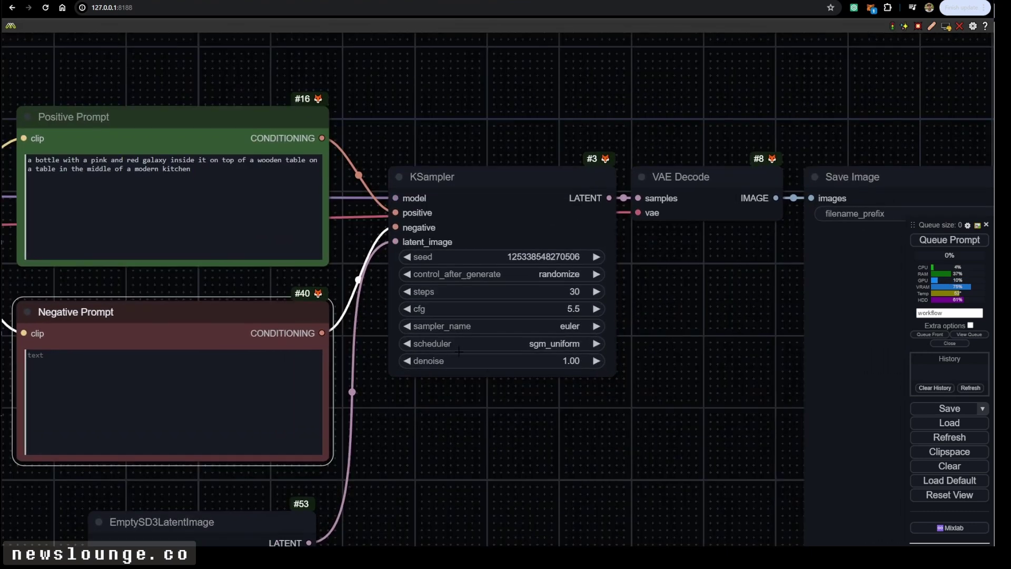
pyautogui.click(566, 329)
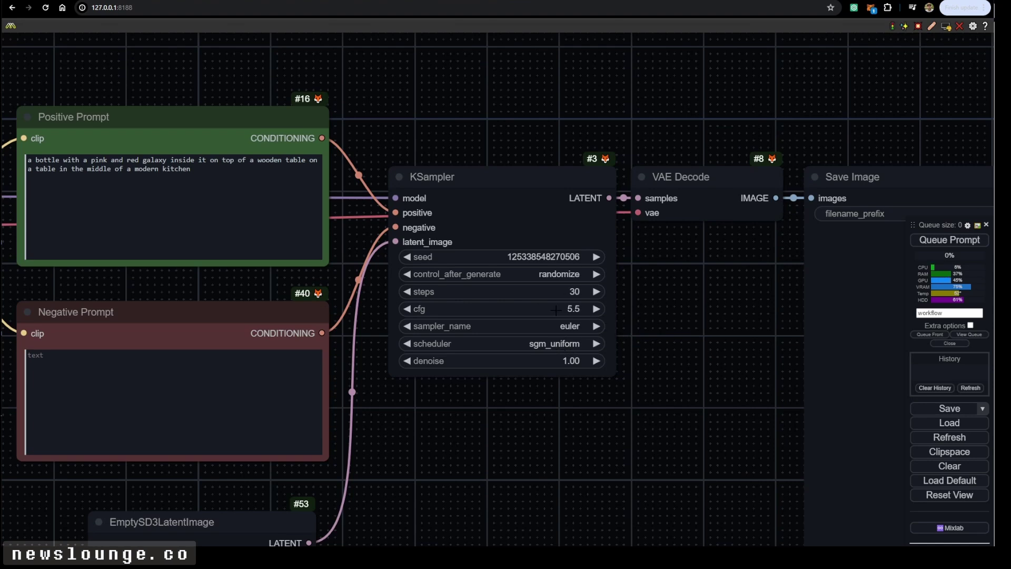
# Step: Add a ModelSamplingSD3 node in the empty area above the Positive Prompt and KSampler nodes
pyautogui.scroll(-3, 701, 274)
pyautogui.moveTo(686, 295); pyautogui.dragTo(484, 297)
pyautogui.scroll(-4, 481, 303)
pyautogui.moveTo(414, 377); pyautogui.dragTo(551, 378)
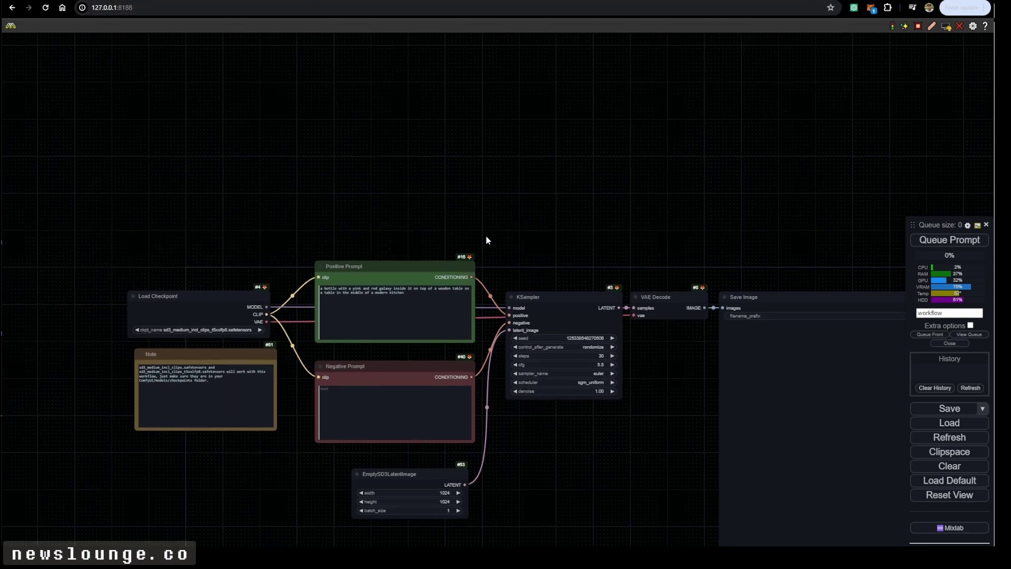
pyautogui.scroll(3, 473, 248)
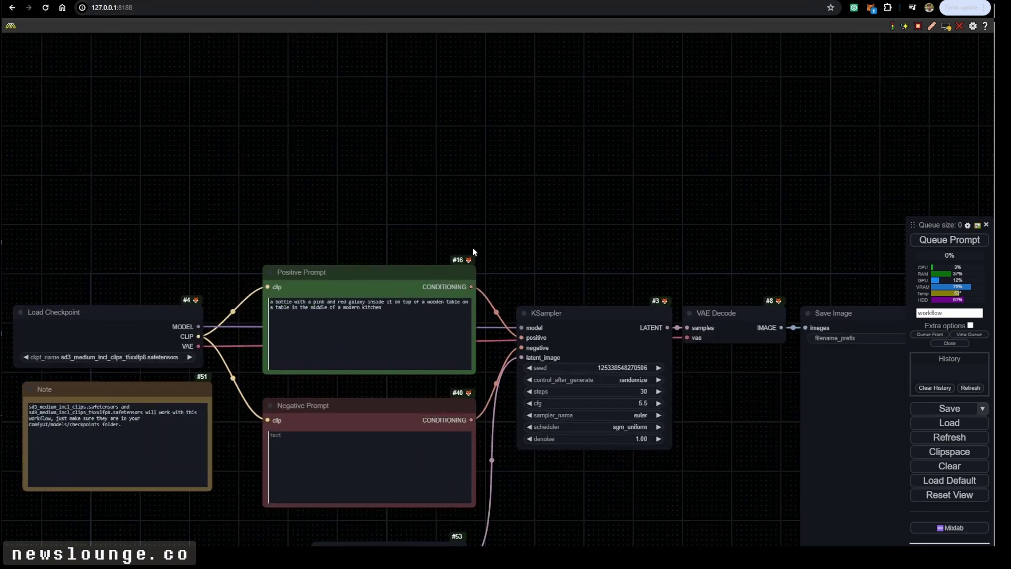
pyautogui.doubleClick(451, 159)
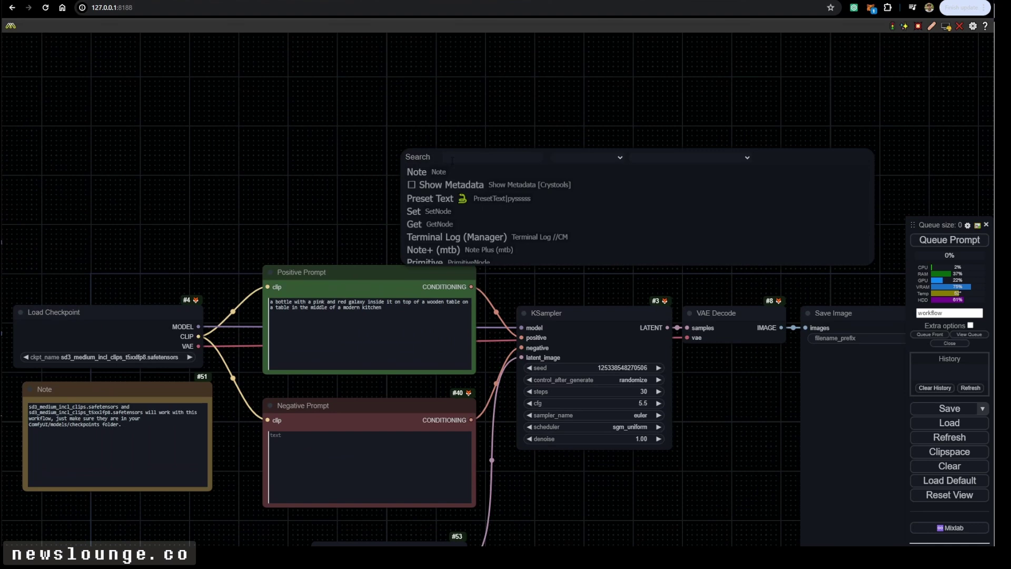
pyautogui.write('sd3')
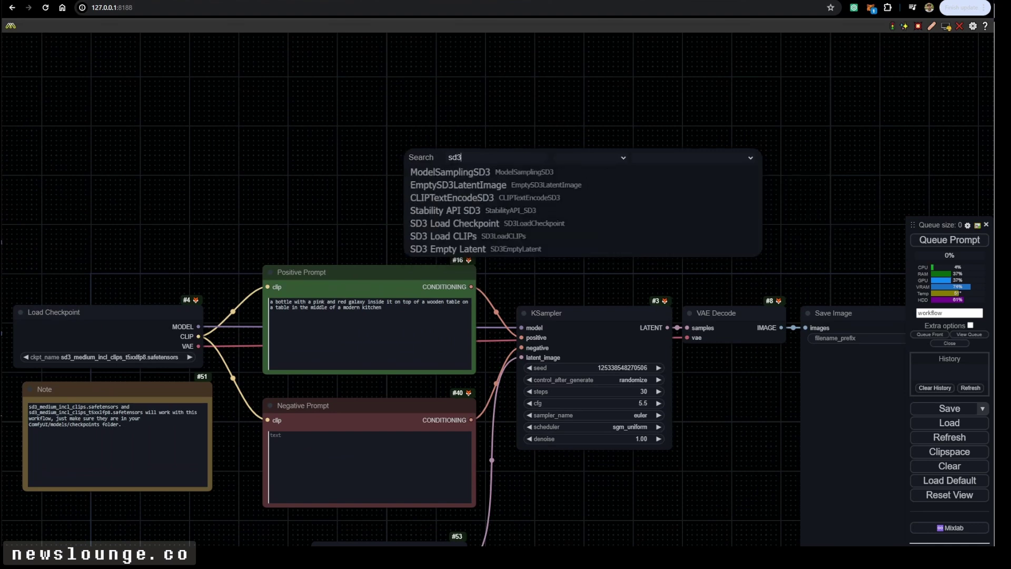
pyautogui.press('Return')
pyautogui.scroll(2, 562, 184)
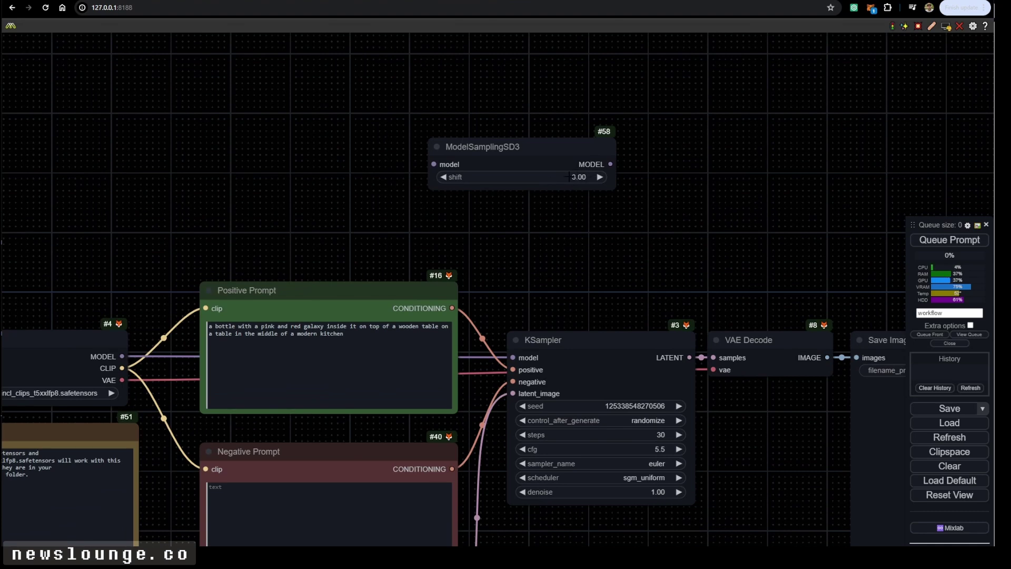
# Step: Route Load Checkpoint's MODEL output through the ModelSamplingSD3 node into the KSampler's model input
pyautogui.scroll(-3, 481, 242)
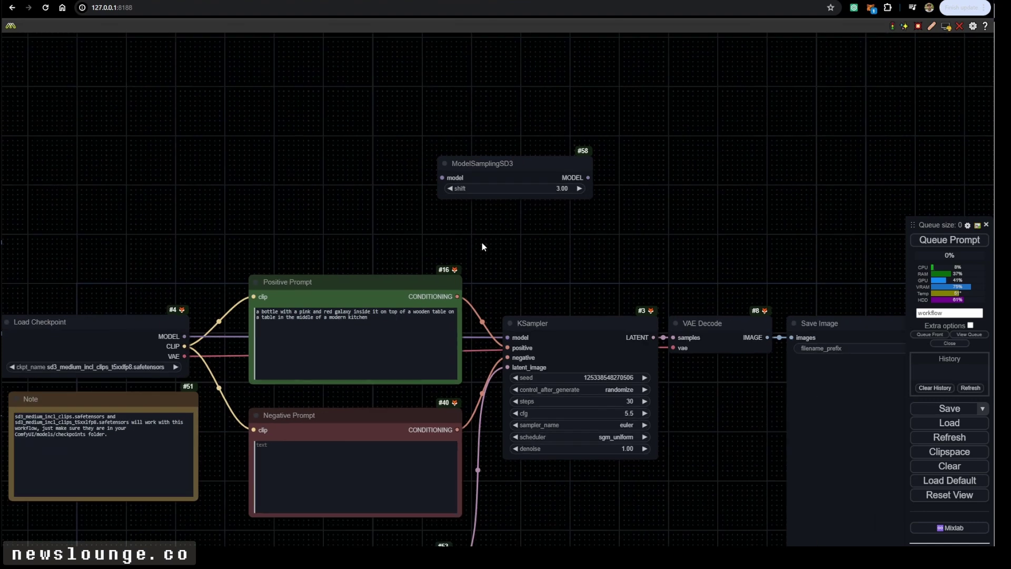
pyautogui.moveTo(160, 340); pyautogui.dragTo(413, 185)
pyautogui.moveTo(471, 171); pyautogui.dragTo(426, 138)
pyautogui.scroll(-2, 553, 203)
pyautogui.moveTo(553, 203); pyautogui.dragTo(384, 189)
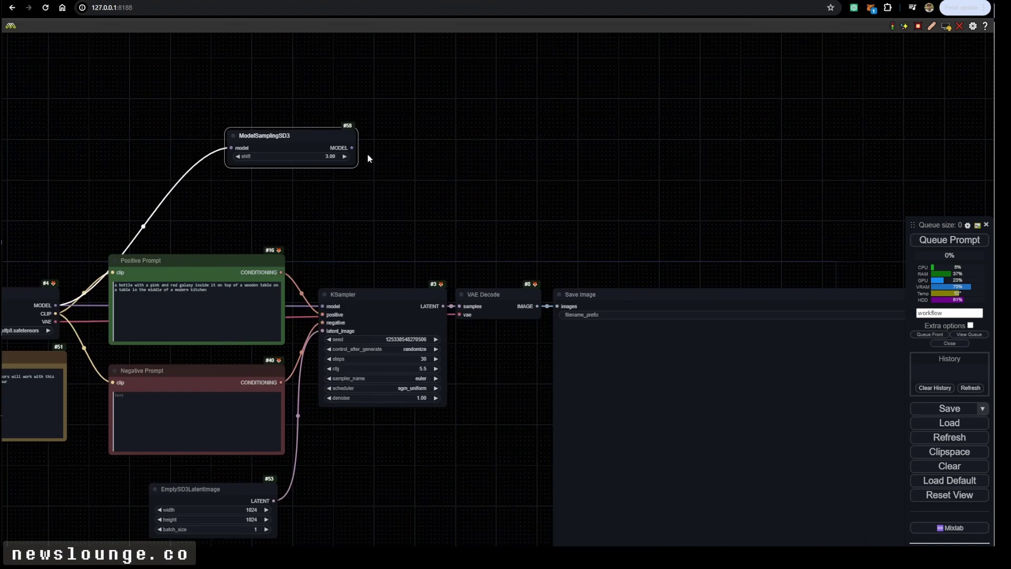
pyautogui.moveTo(351, 147); pyautogui.dragTo(322, 307)
pyautogui.scroll(-2, 425, 191)
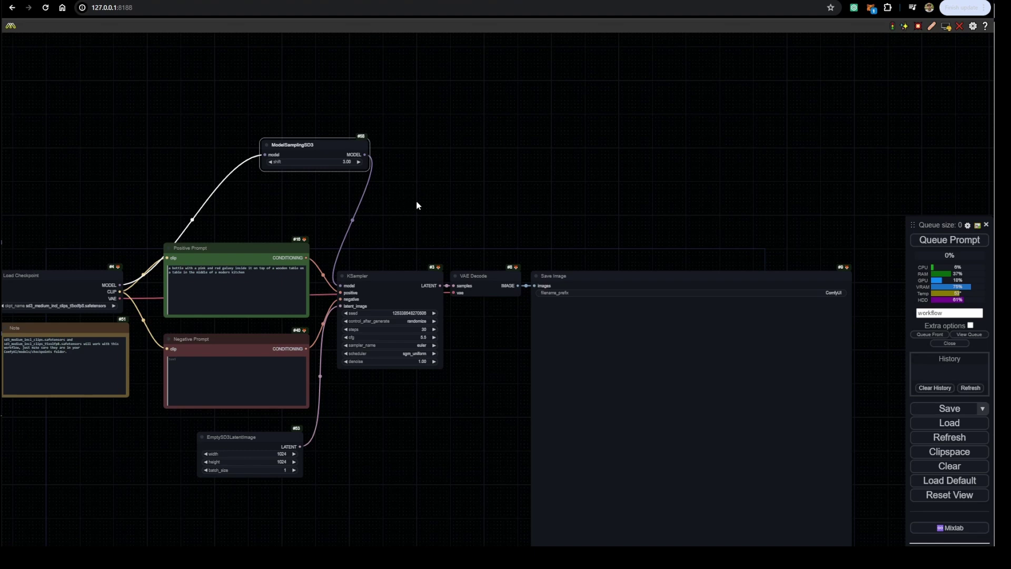
# Step: Replace the Save Image node with a Preview Image node fed by VAE Decode, and space the two nodes farther from the KSampler
pyautogui.moveTo(417, 204); pyautogui.dragTo(567, 177)
pyautogui.scroll(2, 244, 239)
pyautogui.moveTo(615, 465); pyautogui.dragTo(496, 401)
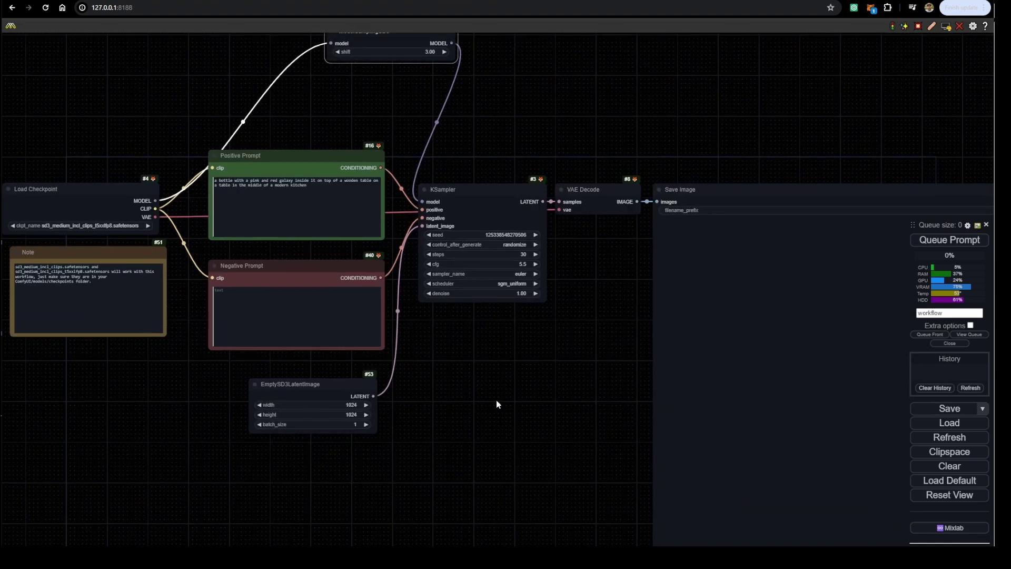
pyautogui.scroll(-1, 495, 400)
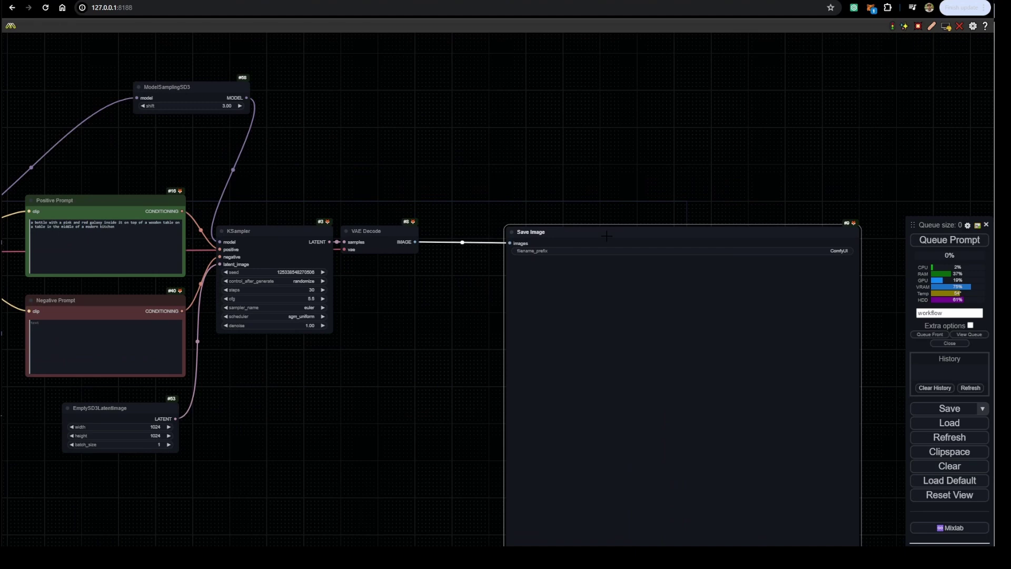
pyautogui.press('Delete')
pyautogui.moveTo(415, 242); pyautogui.dragTo(470, 242)
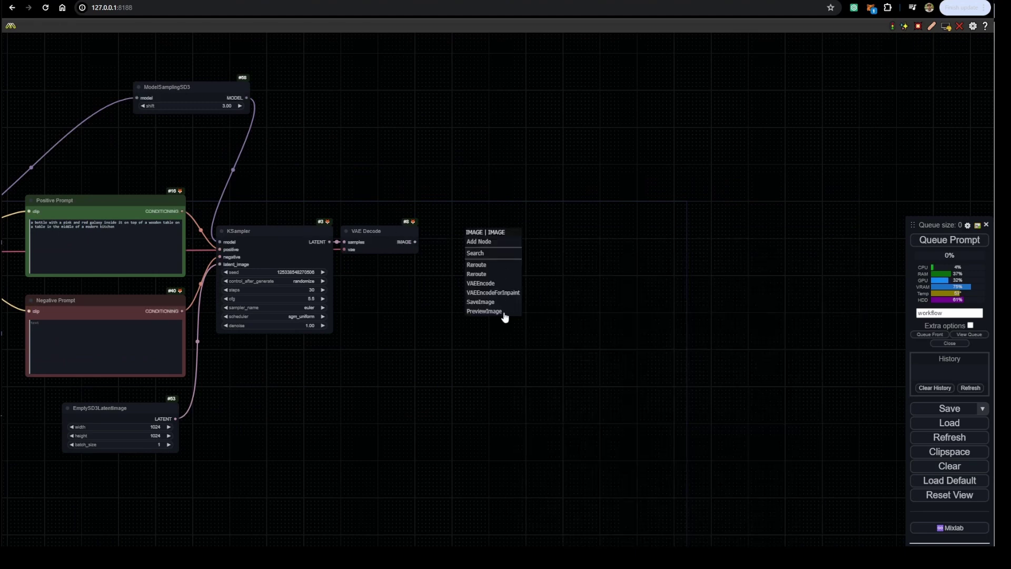
pyautogui.click(481, 312)
pyautogui.moveTo(468, 340); pyautogui.dragTo(597, 339)
pyautogui.moveTo(629, 233); pyautogui.dragTo(720, 227)
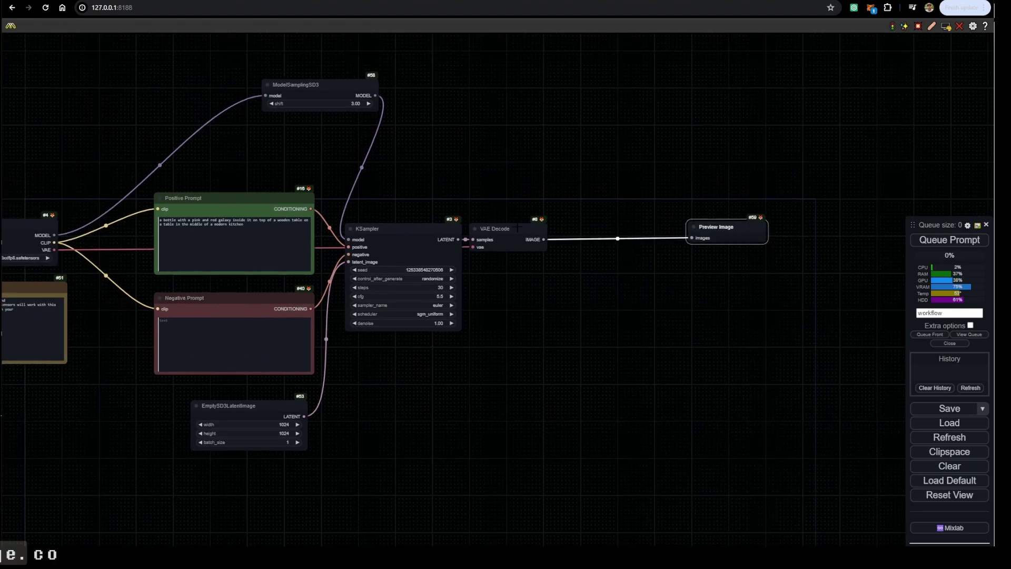
pyautogui.moveTo(508, 230); pyautogui.dragTo(581, 228)
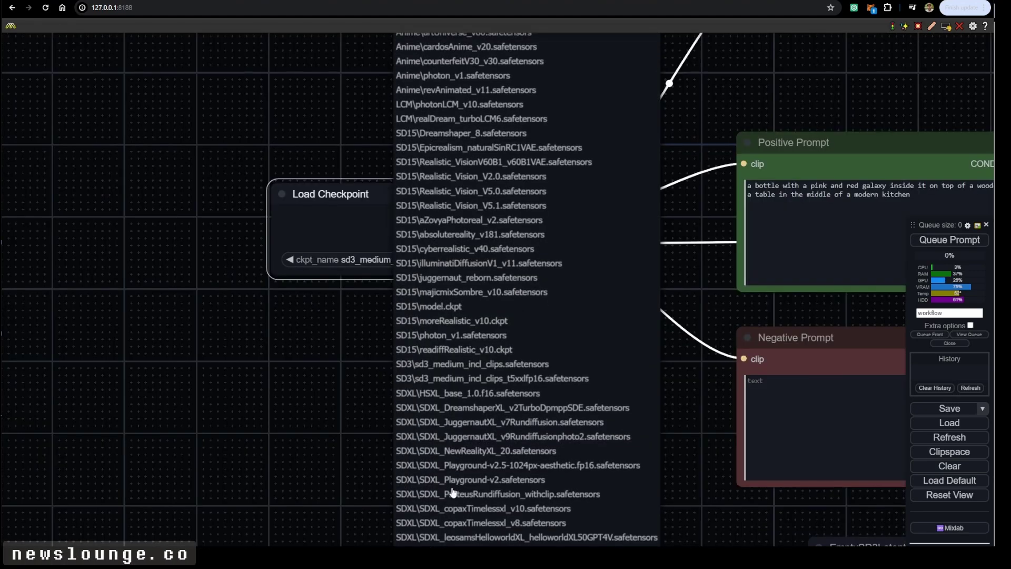
# Step: Set the Load Checkpoint model to SD3\sd3_medium_incl_clips_t5xxlfp16.safetensors and enlarge the node to fit the full name
pyautogui.scroll(-5, 442, 535)
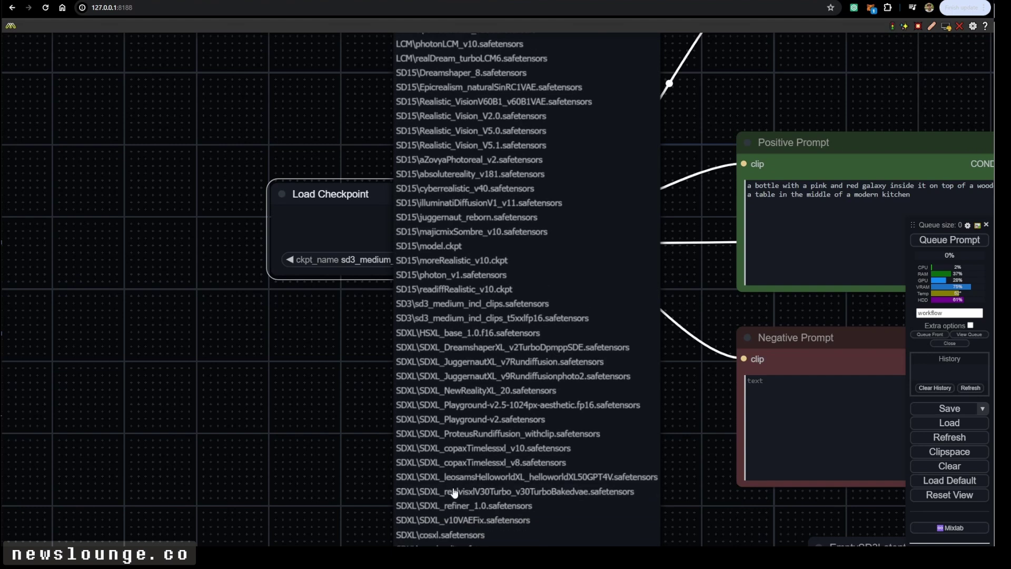
pyautogui.scroll(-1, 441, 536)
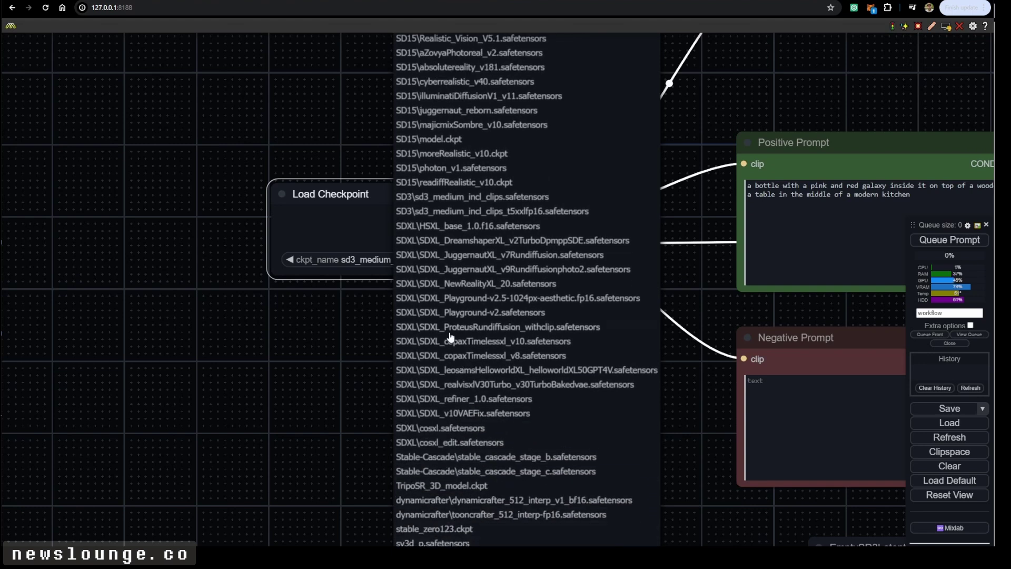
pyautogui.scroll(-1, 453, 337)
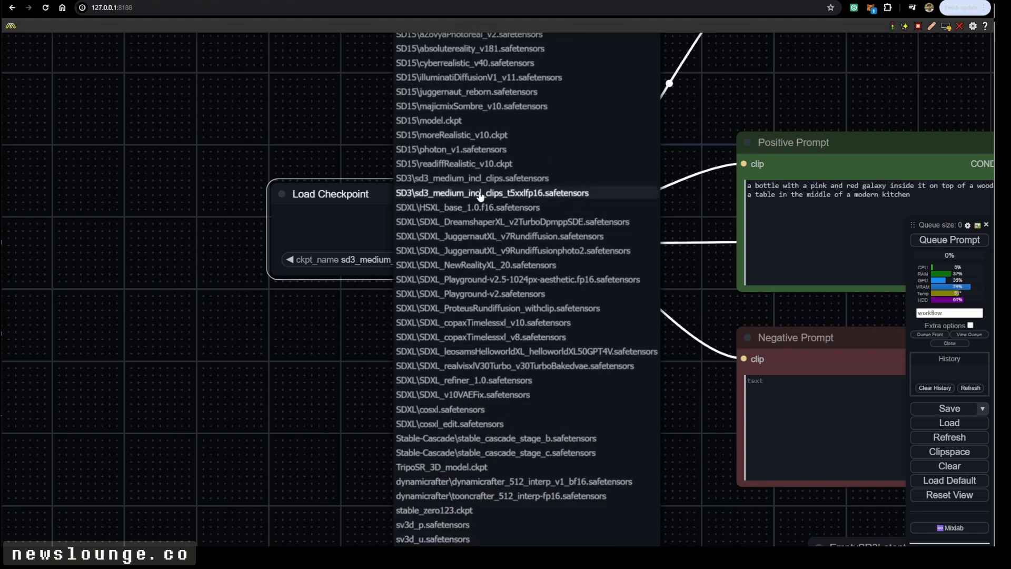
pyautogui.click(463, 198)
pyautogui.moveTo(441, 227); pyautogui.dragTo(397, 226)
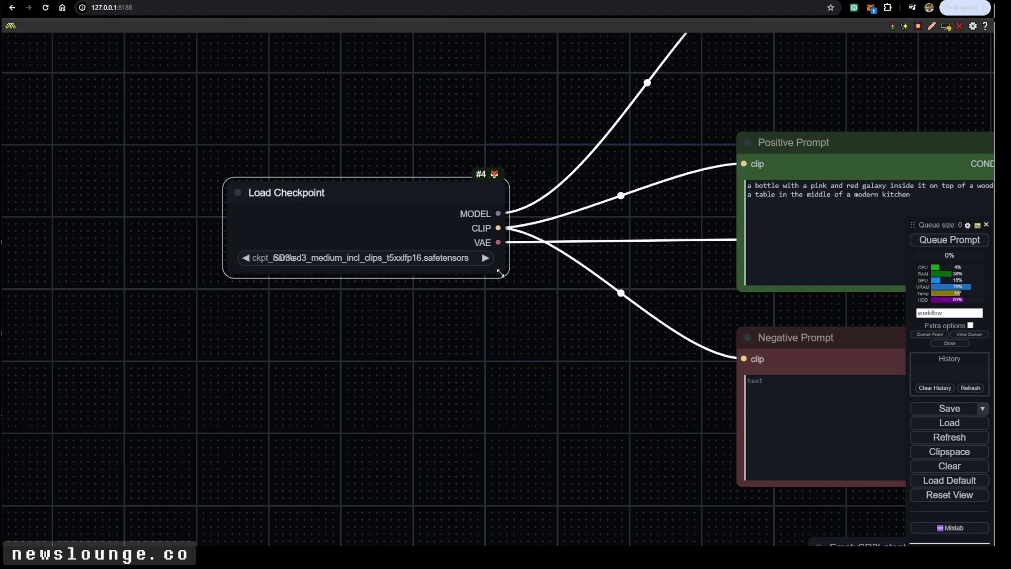
pyautogui.moveTo(501, 273); pyautogui.dragTo(561, 290)
# Step: Generate an image of the bottle with a galaxy inside using the fp16 checkpoint and the existing prompt
pyautogui.scroll(-4, 601, 403)
pyautogui.moveTo(664, 289); pyautogui.dragTo(352, 305)
pyautogui.scroll(6, 355, 301)
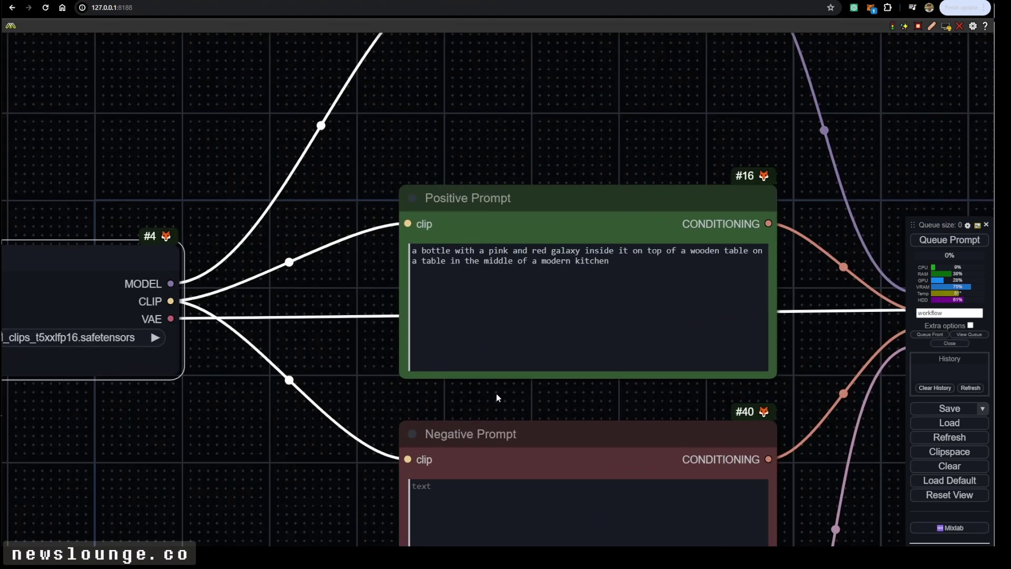
pyautogui.scroll(-4, 497, 393)
pyautogui.scroll(-1, 717, 256)
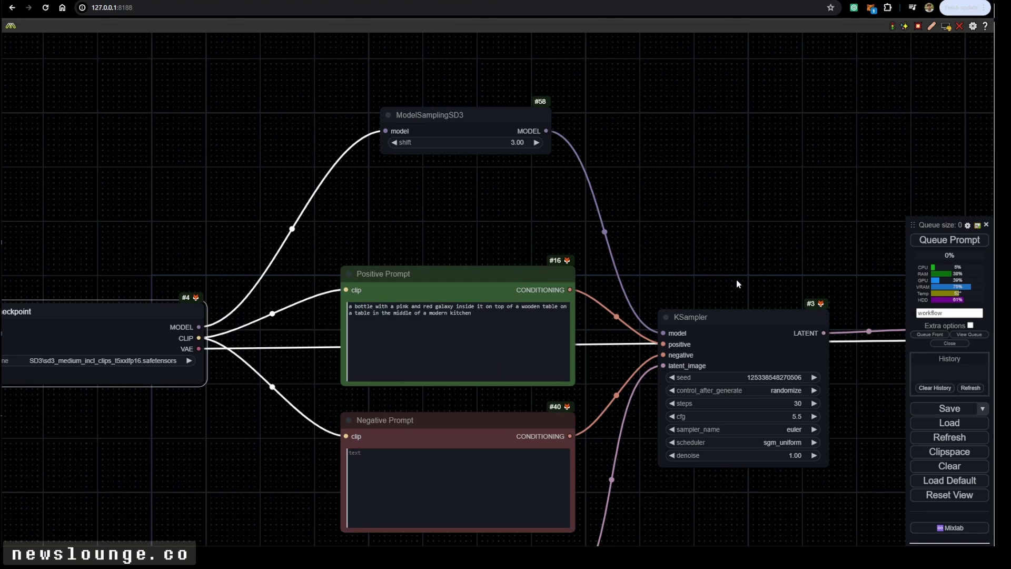
pyautogui.moveTo(737, 281); pyautogui.dragTo(515, 190)
pyautogui.moveTo(765, 340); pyautogui.dragTo(516, 333)
pyautogui.scroll(-2, 521, 378)
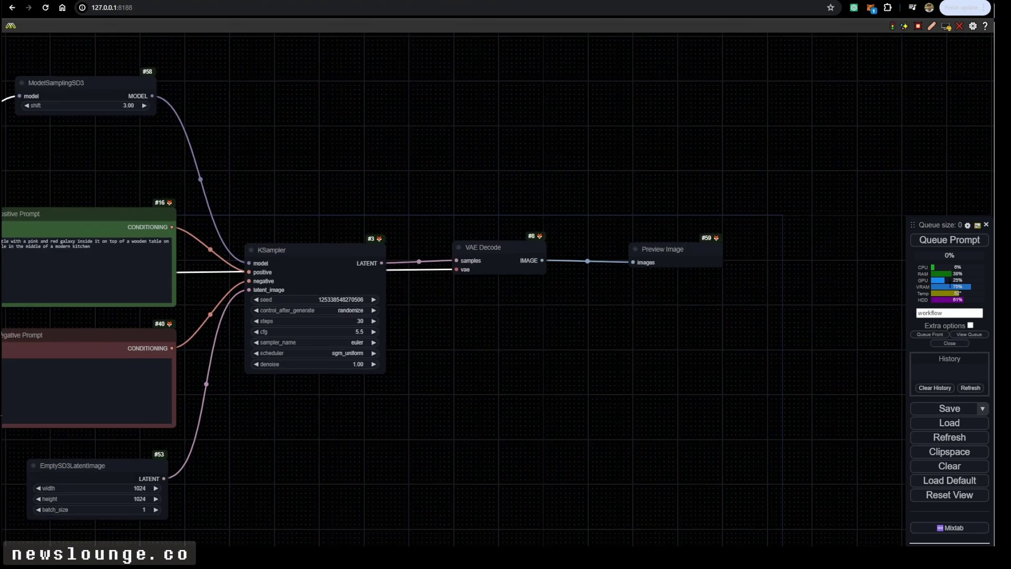
pyautogui.click(942, 243)
pyautogui.scroll(-1, 561, 365)
pyautogui.moveTo(254, 216); pyautogui.dragTo(436, 222)
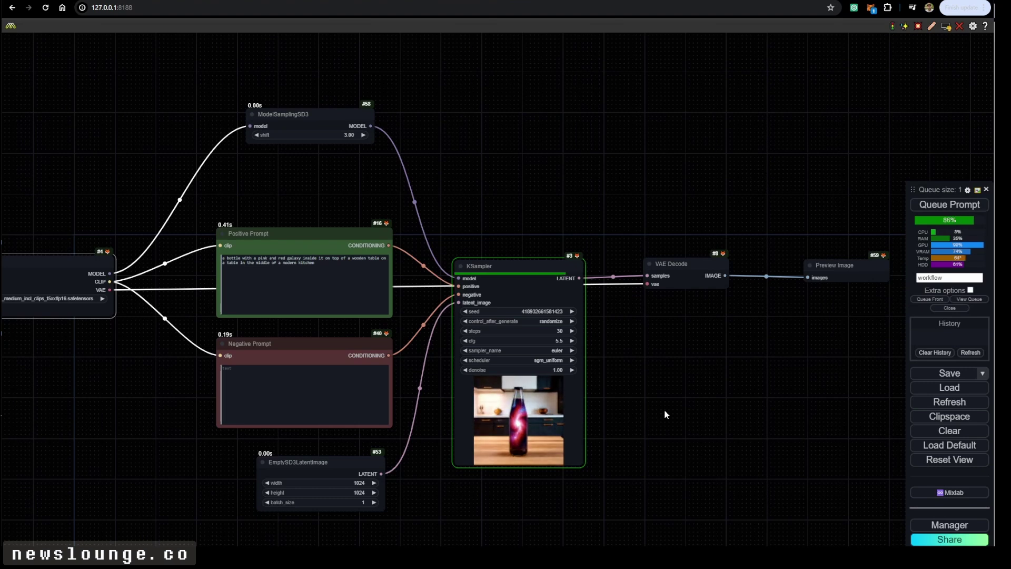
pyautogui.moveTo(805, 355); pyautogui.dragTo(568, 336)
pyautogui.scroll(3, 616, 315)
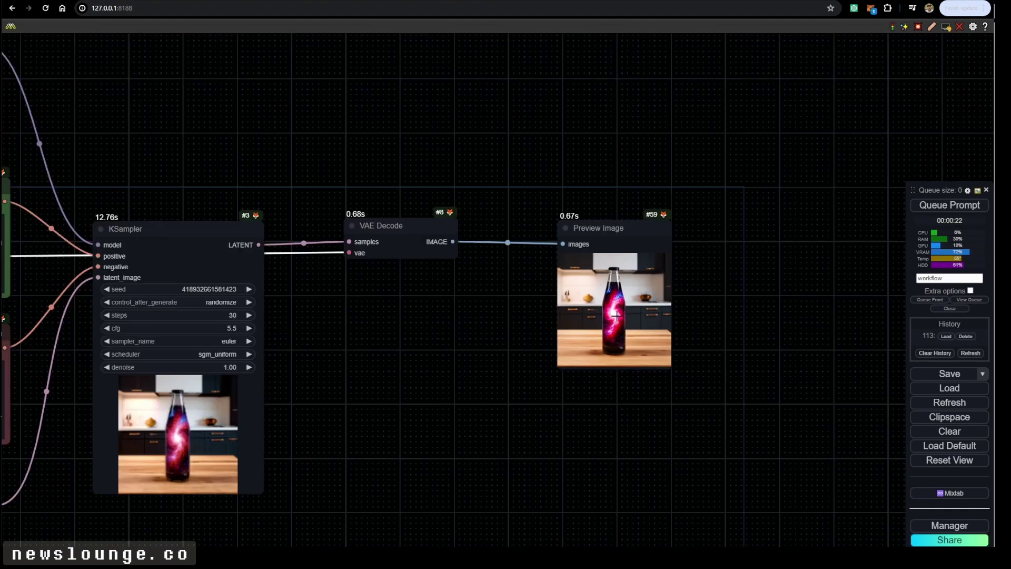
# Step: Enlarge the Preview Image node until the generated bottle picture is displayed several times larger
pyautogui.moveTo(670, 368); pyautogui.dragTo(896, 563)
pyautogui.scroll(-3, 574, 504)
pyautogui.moveTo(853, 489); pyautogui.dragTo(593, 352)
pyautogui.moveTo(555, 428); pyautogui.dragTo(638, 476)
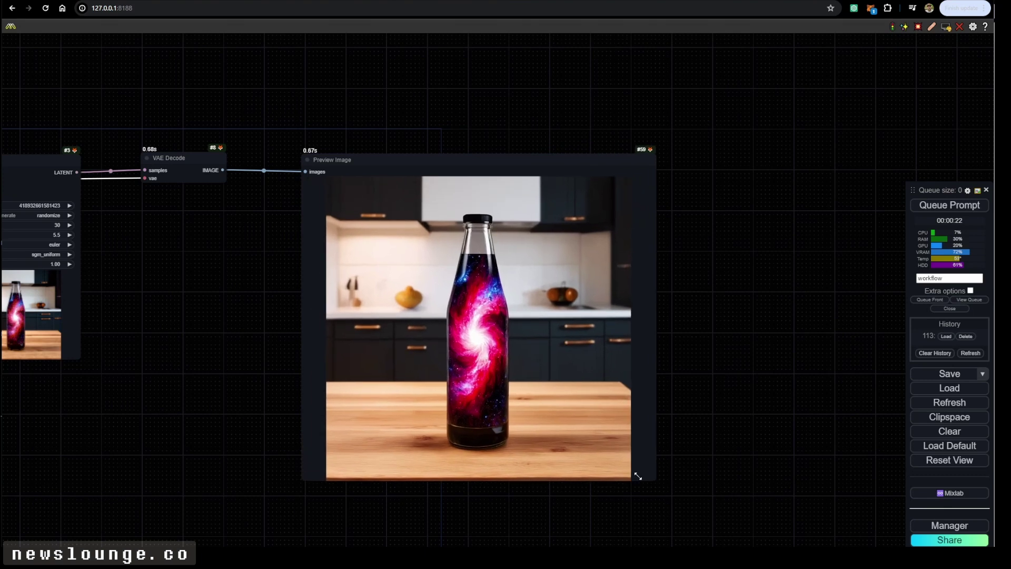
# Step: Replace the positive prompt with "a bunny sitting in backseat of a Taxi in New York city," and, after a blank line, "Cinematic, 35mm film, Bokeh,"
pyautogui.scroll(-2, 639, 476)
pyautogui.moveTo(253, 400); pyautogui.dragTo(579, 419)
pyautogui.scroll(11, 166, 243)
pyautogui.moveTo(508, 237); pyautogui.dragTo(281, 219)
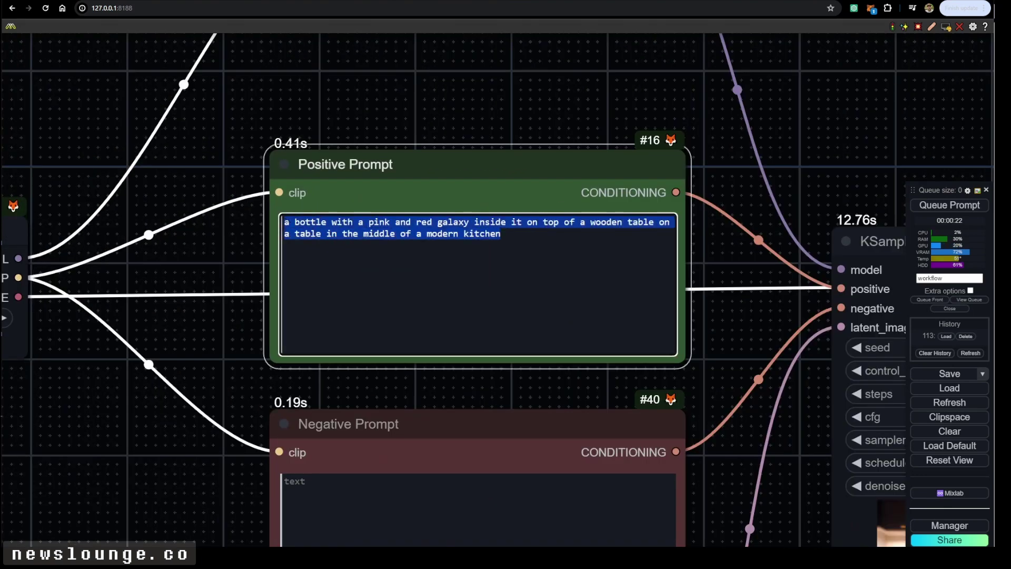
pyautogui.write('a bunny sitting ')
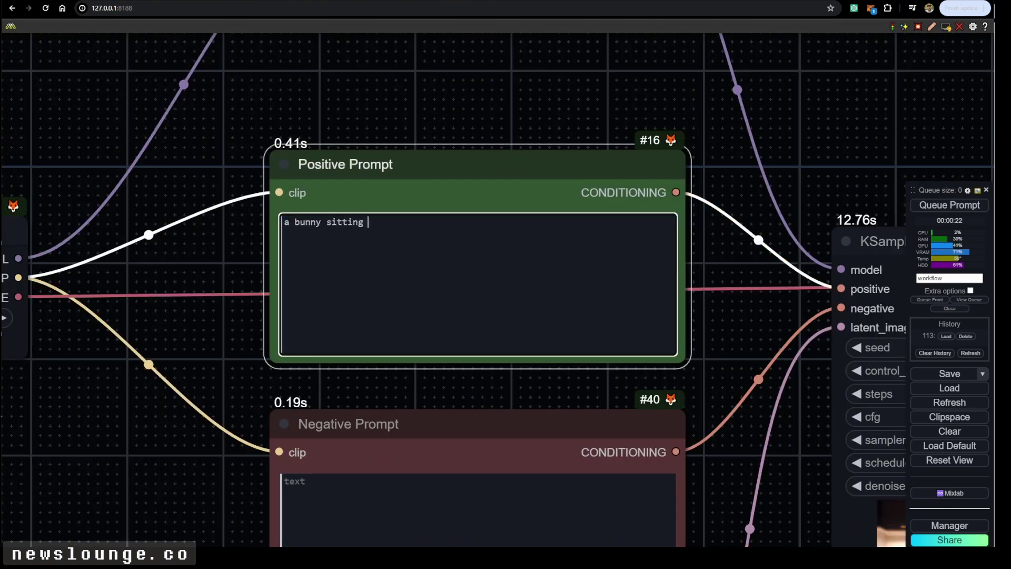
pyautogui.write('in backseat of a ')
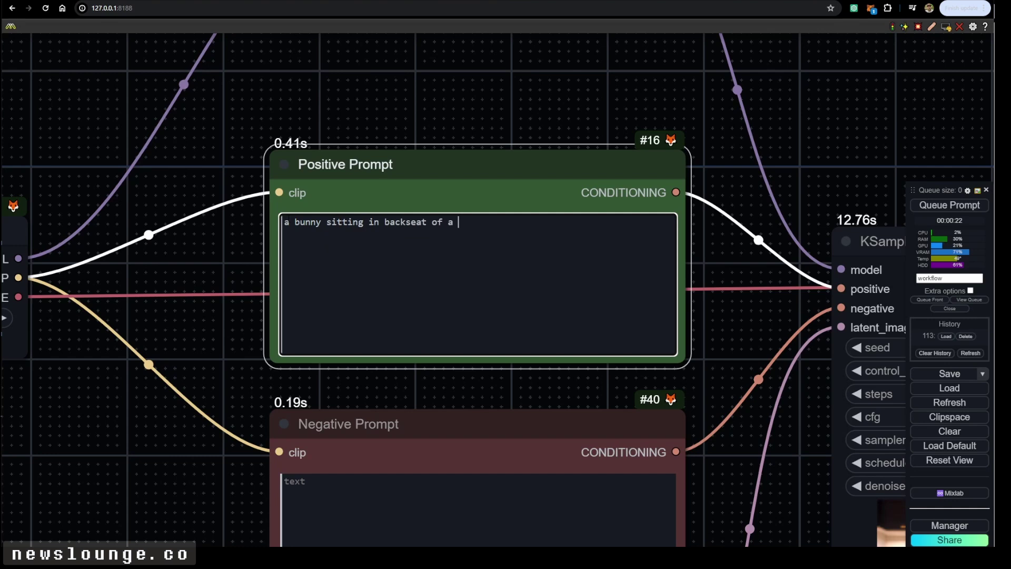
pyautogui.write('Taxi in New York city,')
pyautogui.press('Return')
pyautogui.press('Return')
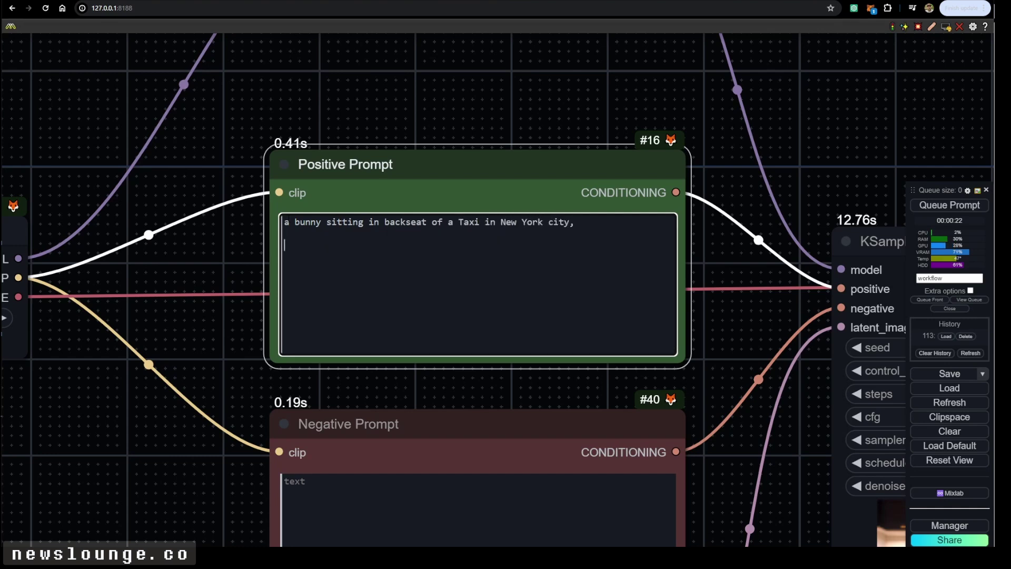
pyautogui.write('Cinematic, 35mm film')
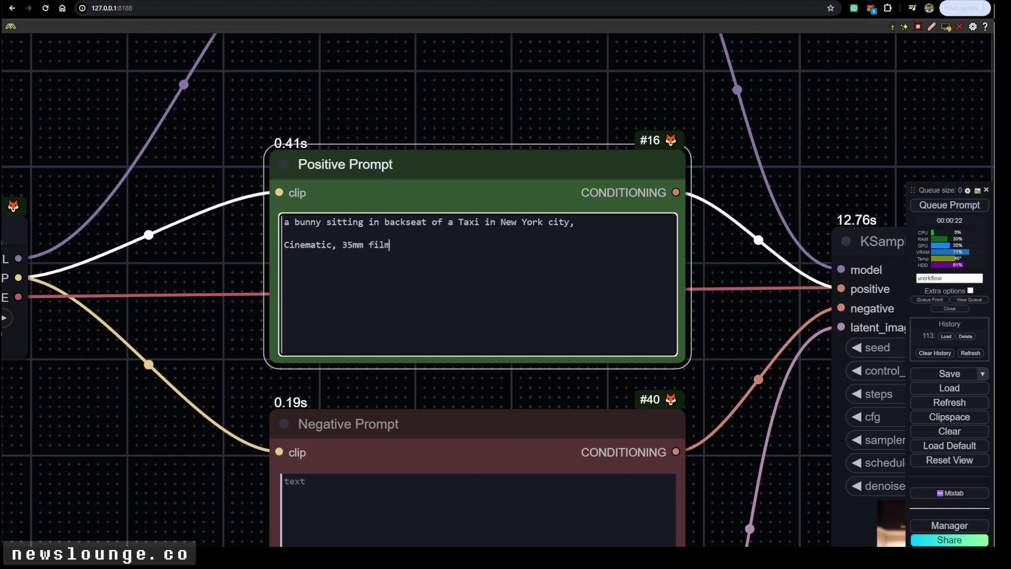
pyautogui.write(', Bokeh,')
# Step: Generate an image from the bunny taxi prompt and inspect it in the Preview Image node
pyautogui.click(937, 209)
pyautogui.moveTo(901, 152); pyautogui.dragTo(422, 152)
pyautogui.scroll(-11, 423, 150)
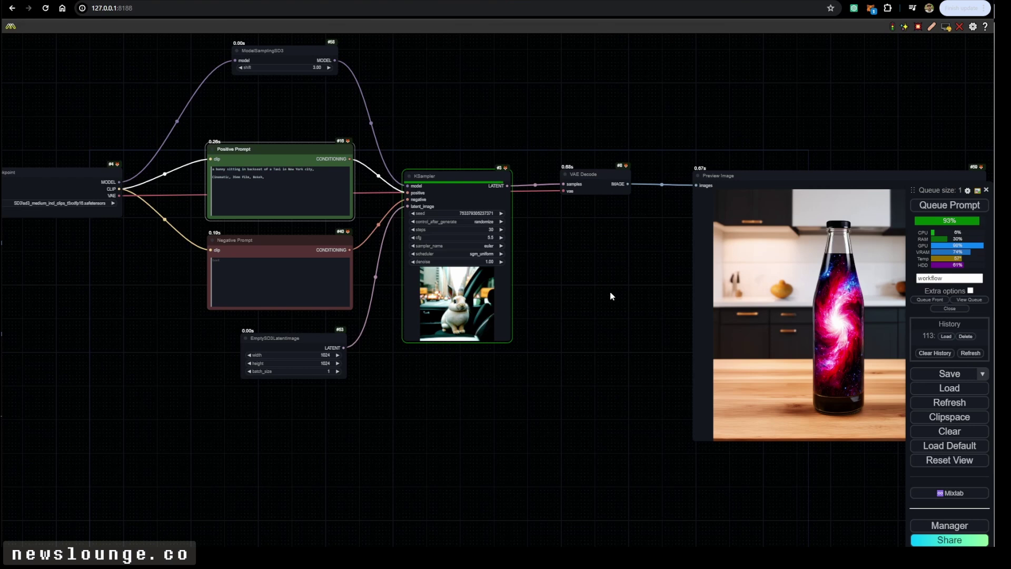
pyautogui.moveTo(615, 292); pyautogui.dragTo(376, 288)
pyautogui.scroll(4, 640, 329)
pyautogui.scroll(-3, 628, 333)
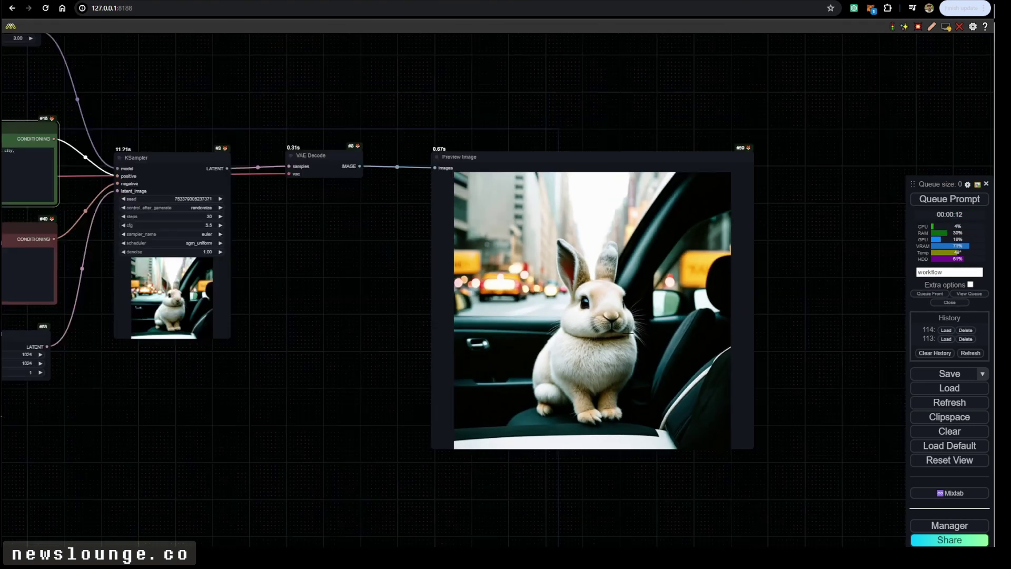
# Step: Set the EmptySD3LatentImage width to 960
pyautogui.moveTo(385, 352); pyautogui.dragTo(442, 355)
pyautogui.moveTo(235, 359); pyautogui.dragTo(369, 355)
pyautogui.scroll(6, 236, 352)
pyautogui.scroll(1, 226, 354)
pyautogui.moveTo(237, 387); pyautogui.dragTo(467, 380)
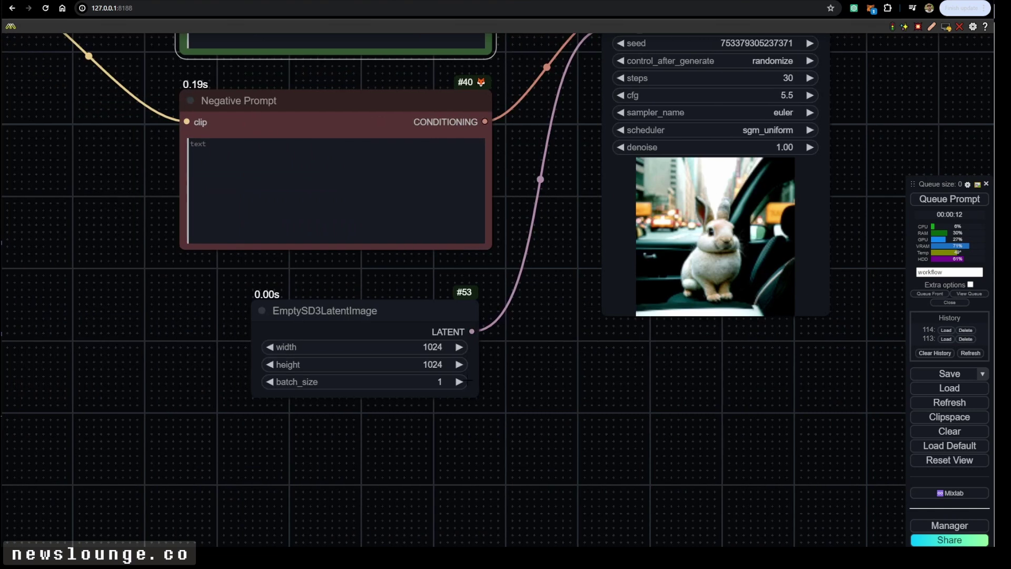
pyautogui.click(423, 347)
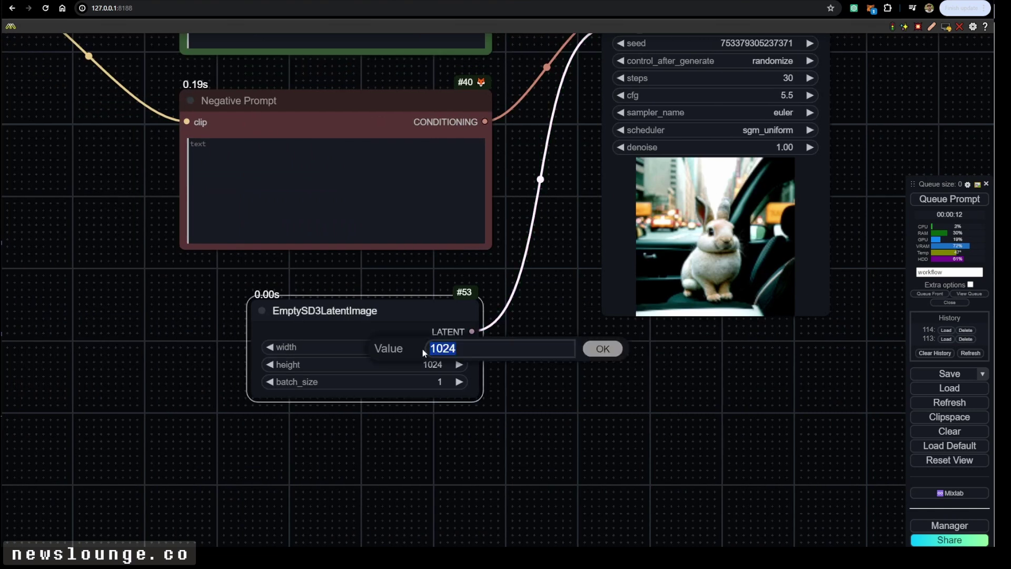
pyautogui.write('960')
pyautogui.press('Return')
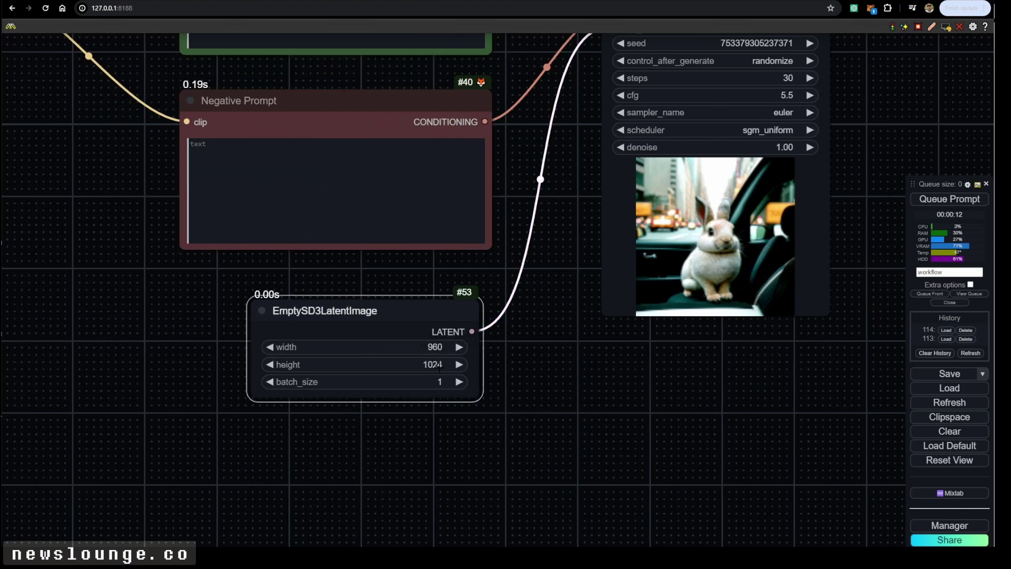
# Step: Set the EmptySD3LatentImage height to 544
pyautogui.click(439, 366)
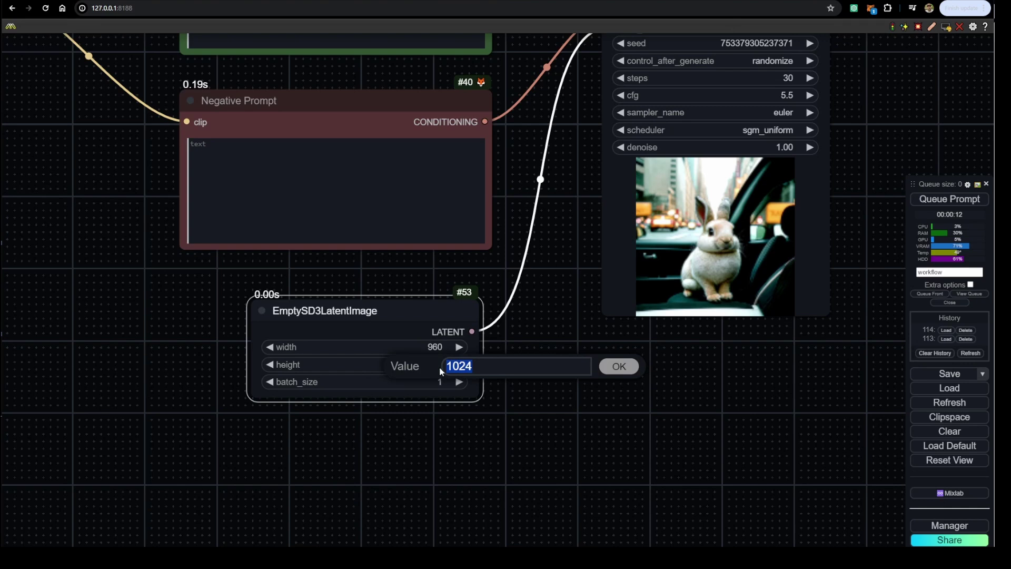
pyautogui.write('4')
pyautogui.press('BackSpace')
pyautogui.write('720*0.7')
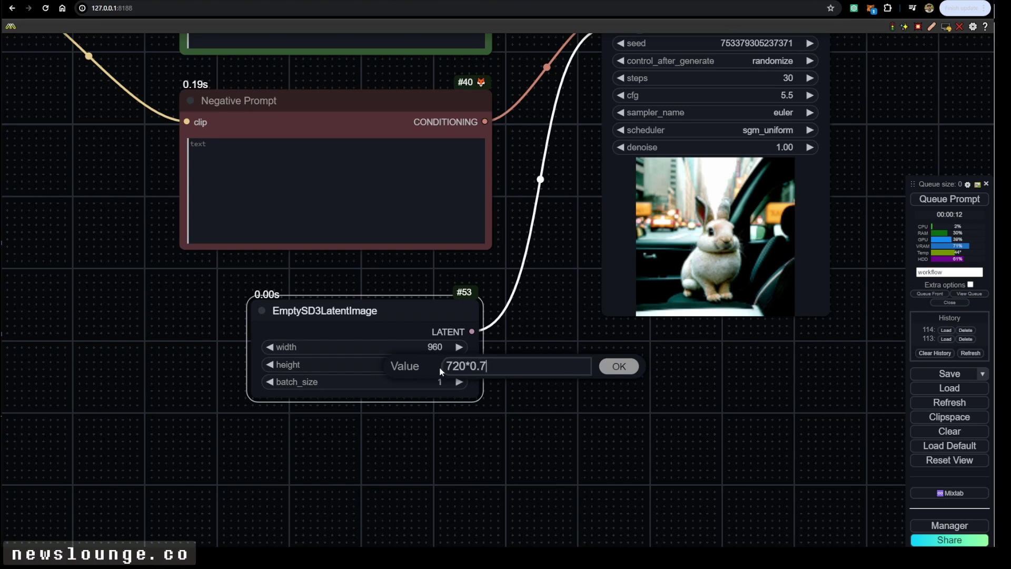
pyautogui.press('Return')
# Step: Generate a new bunny image at the 960 by 544 latent size
pyautogui.scroll(-5, 498, 400)
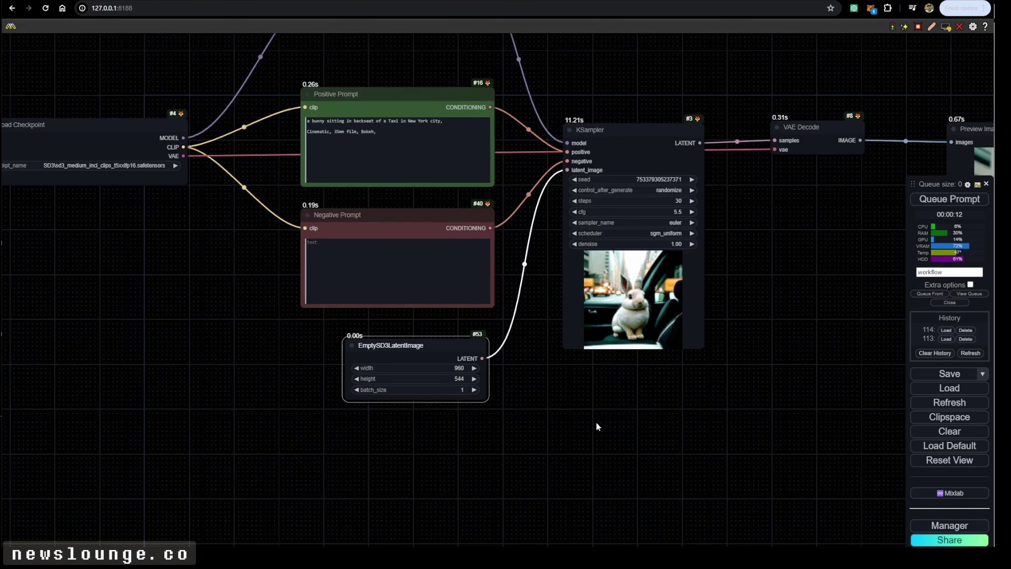
pyautogui.moveTo(596, 421); pyautogui.dragTo(469, 445)
pyautogui.scroll(3, 305, 432)
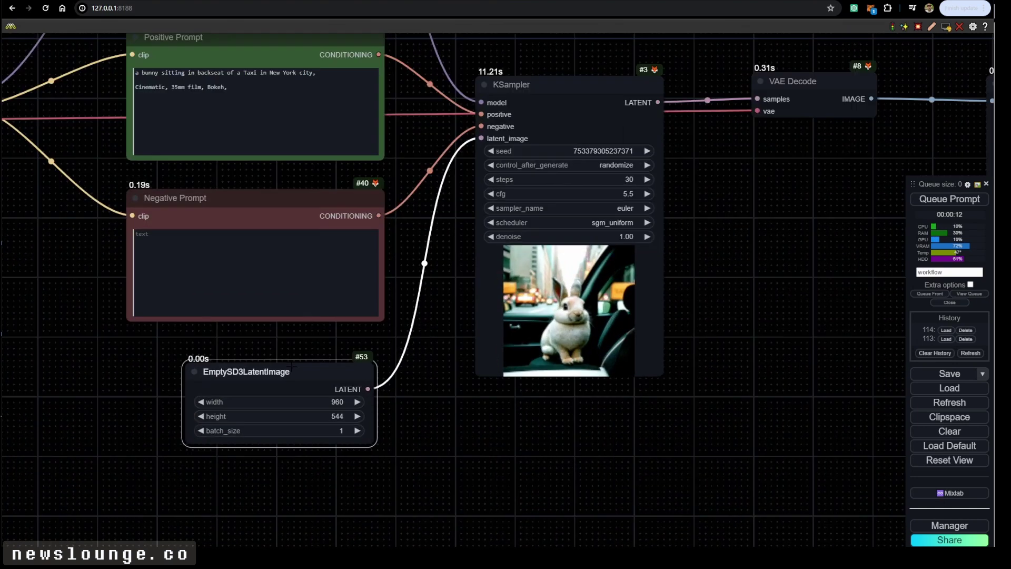
pyautogui.scroll(-2, 308, 370)
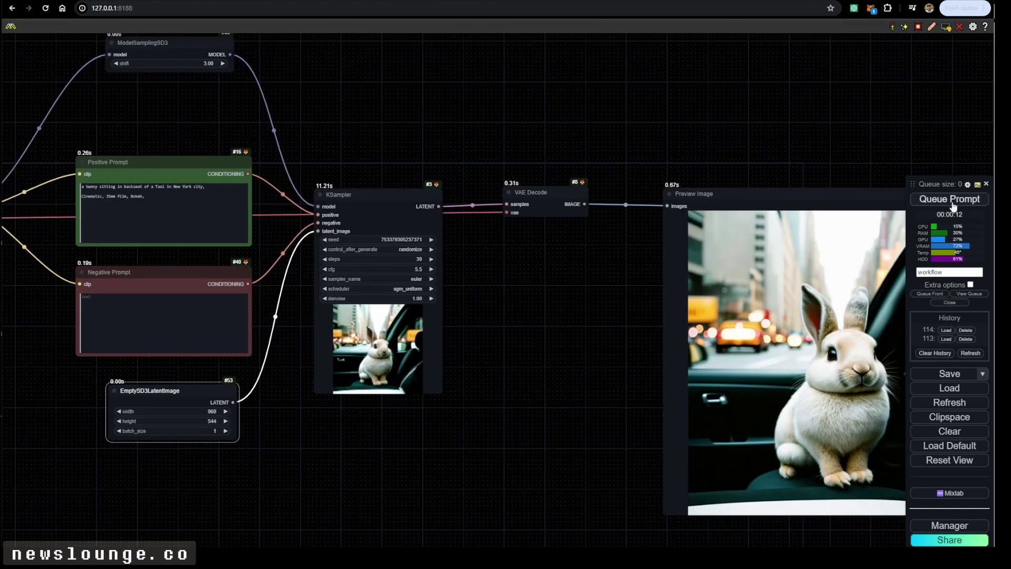
pyautogui.hotkey('ctrl', 'Return')
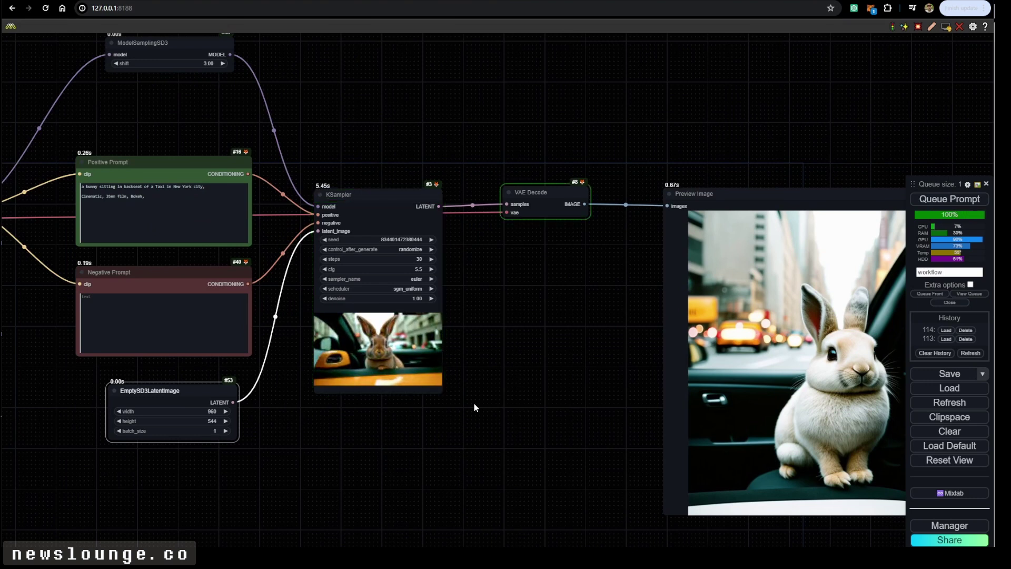
# Step: Make the Preview Image node wider and shorter to suit the landscape picture
pyautogui.scroll(-1, 485, 405)
pyautogui.scroll(-2, 486, 406)
pyautogui.moveTo(487, 405); pyautogui.dragTo(303, 394)
pyautogui.scroll(2, 567, 376)
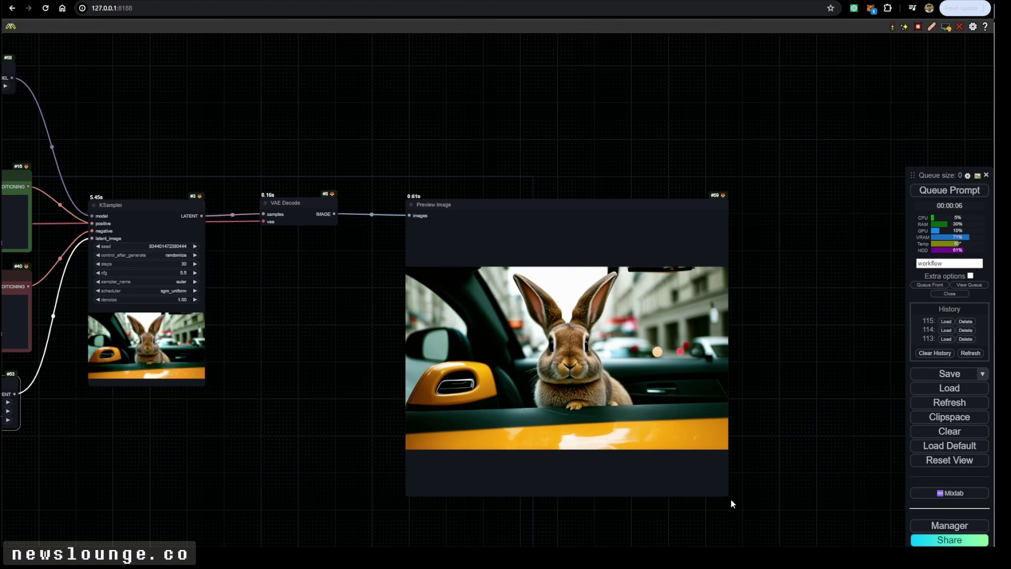
pyautogui.moveTo(726, 495); pyautogui.dragTo(799, 455)
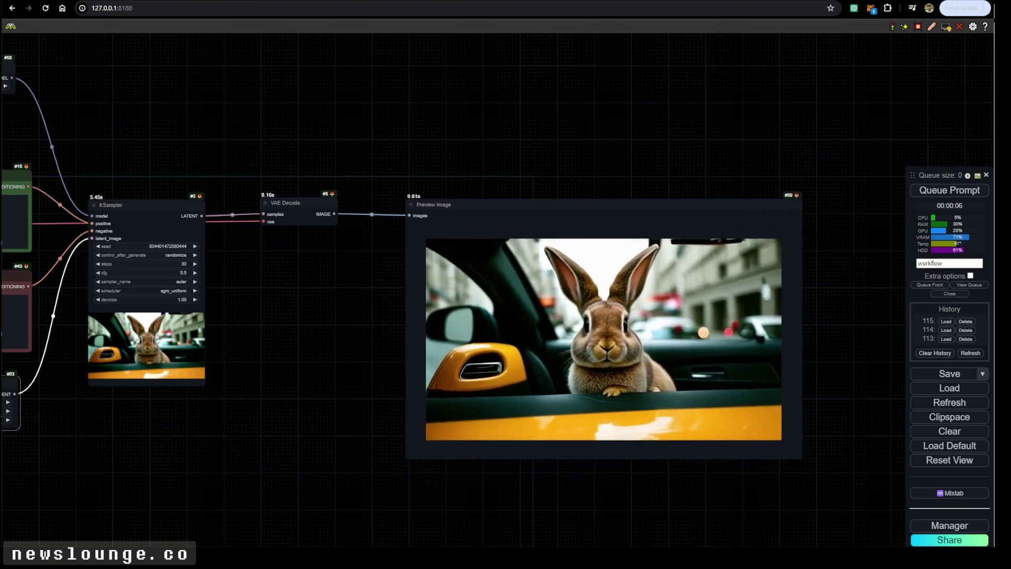
# Step: Set the EmptySD3LatentImage batch_size to 2
pyautogui.scroll(4, 378, 368)
pyautogui.moveTo(307, 345); pyautogui.dragTo(687, 359)
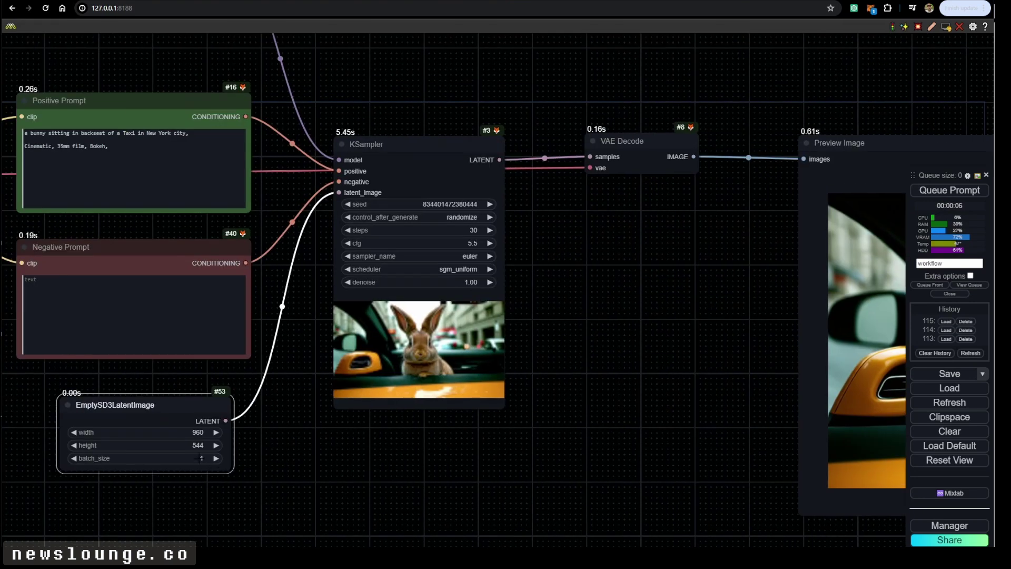
pyautogui.click(201, 458)
pyautogui.write('2')
pyautogui.press('Return')
# Step: Generate the two-image batch and move the Preview Image node slightly closer to VAE Decode
pyautogui.scroll(-3, 223, 484)
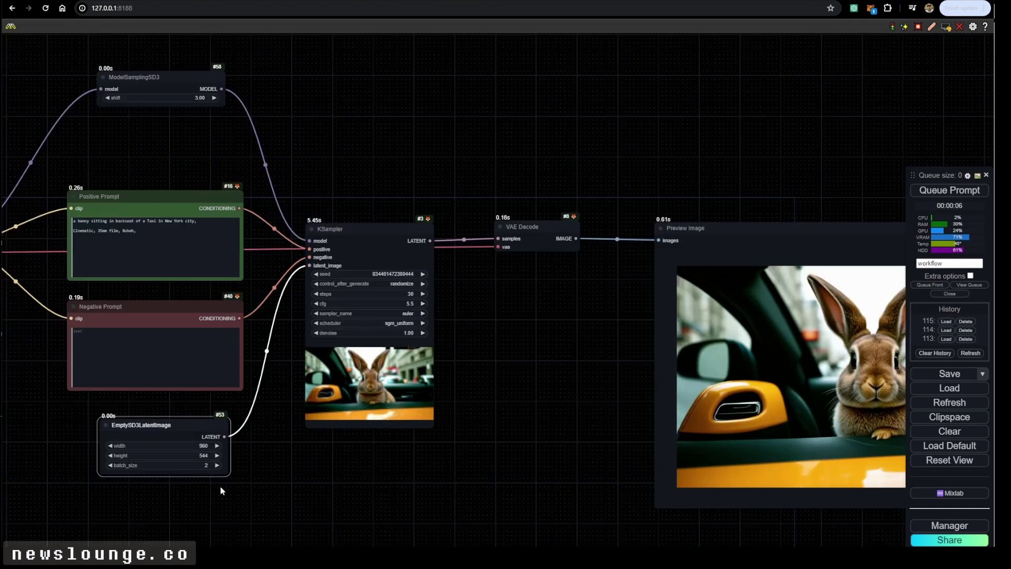
pyautogui.scroll(-2, 220, 485)
pyautogui.click(949, 190)
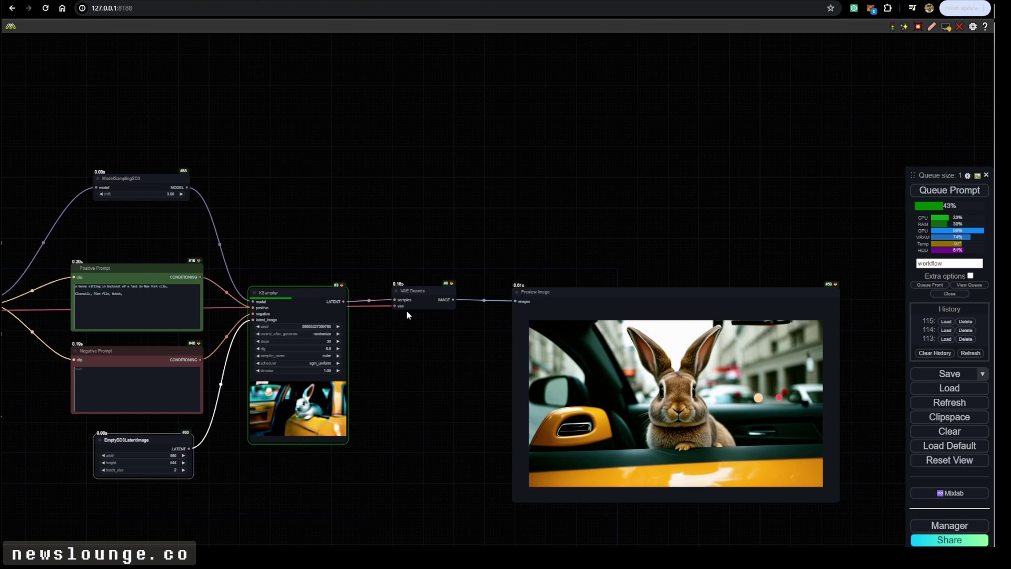
pyautogui.moveTo(568, 294); pyautogui.dragTo(552, 294)
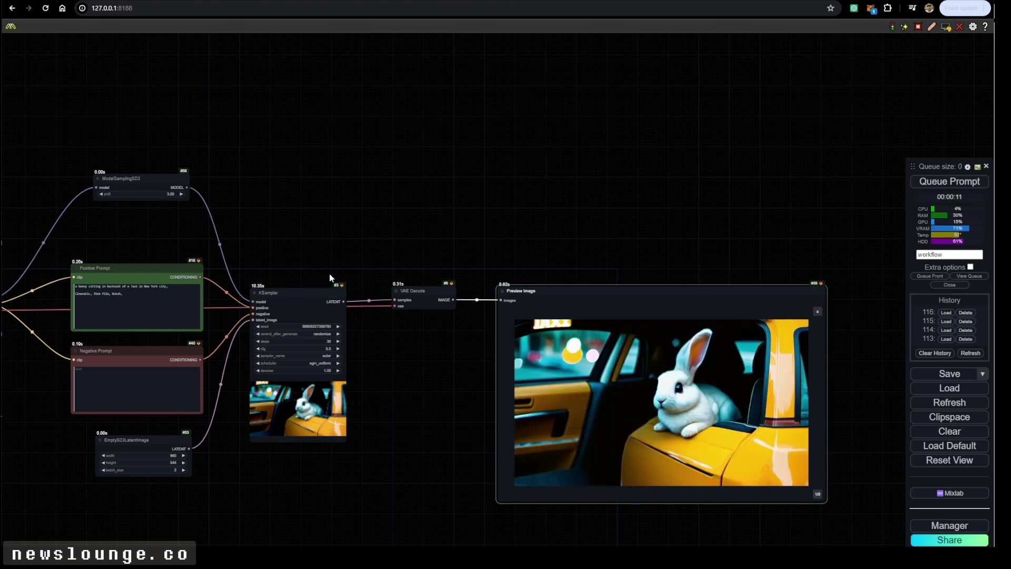
# Step: Show both batch images together in the Preview Image node and make the node taller to enlarge them
pyautogui.click(817, 311)
pyautogui.moveTo(834, 372); pyautogui.dragTo(568, 323)
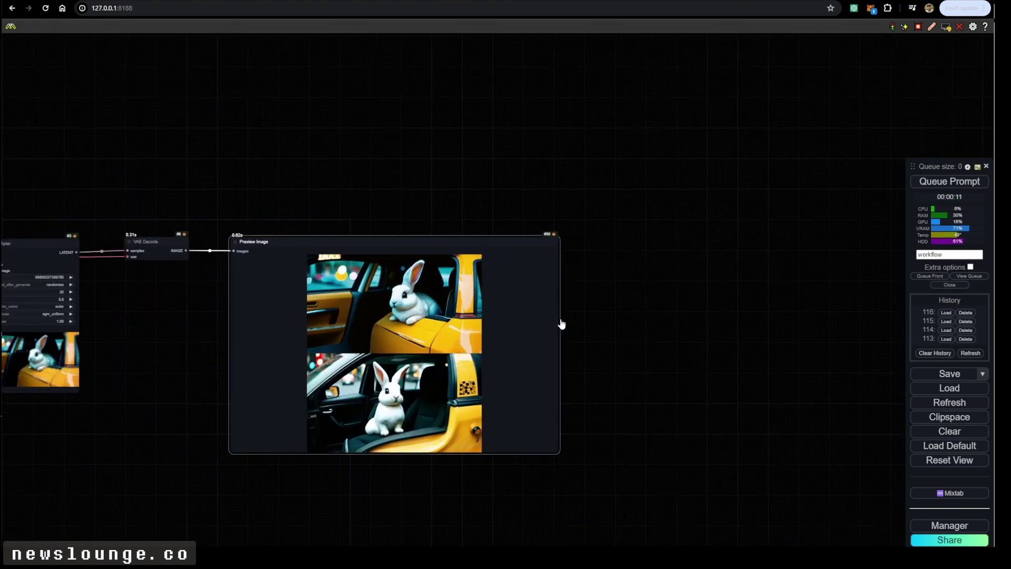
pyautogui.moveTo(561, 453); pyautogui.dragTo(575, 567)
pyautogui.moveTo(595, 442); pyautogui.dragTo(716, 359)
pyautogui.scroll(2, 548, 345)
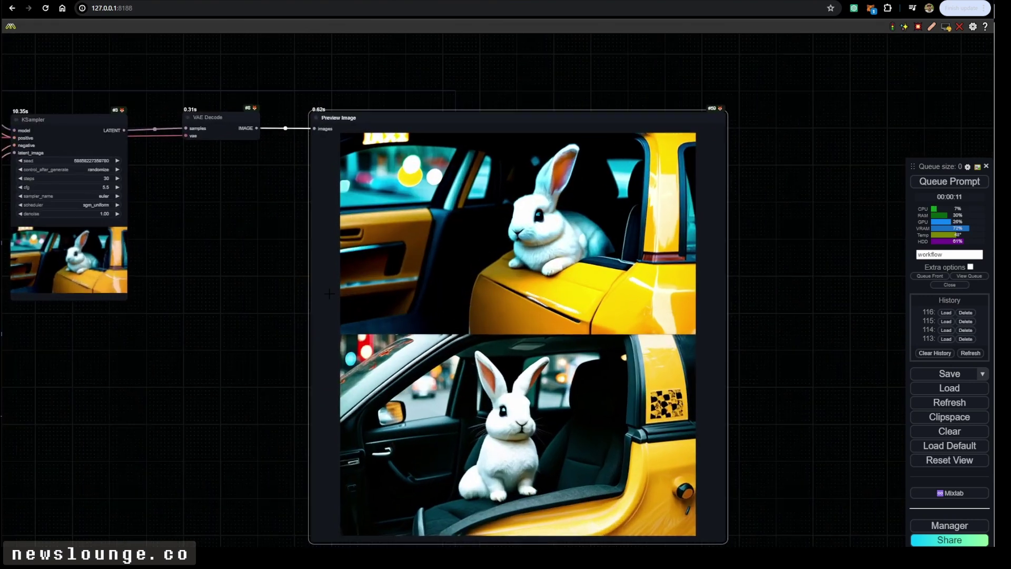
# Step: Set the ModelSamplingSD3 shift to 1
pyautogui.scroll(-3, 517, 307)
pyautogui.moveTo(276, 288); pyautogui.dragTo(601, 353)
pyautogui.scroll(7, 275, 148)
pyautogui.moveTo(326, 95); pyautogui.dragTo(323, 130)
pyautogui.click(362, 157)
pyautogui.write('1')
pyautogui.press('Return')
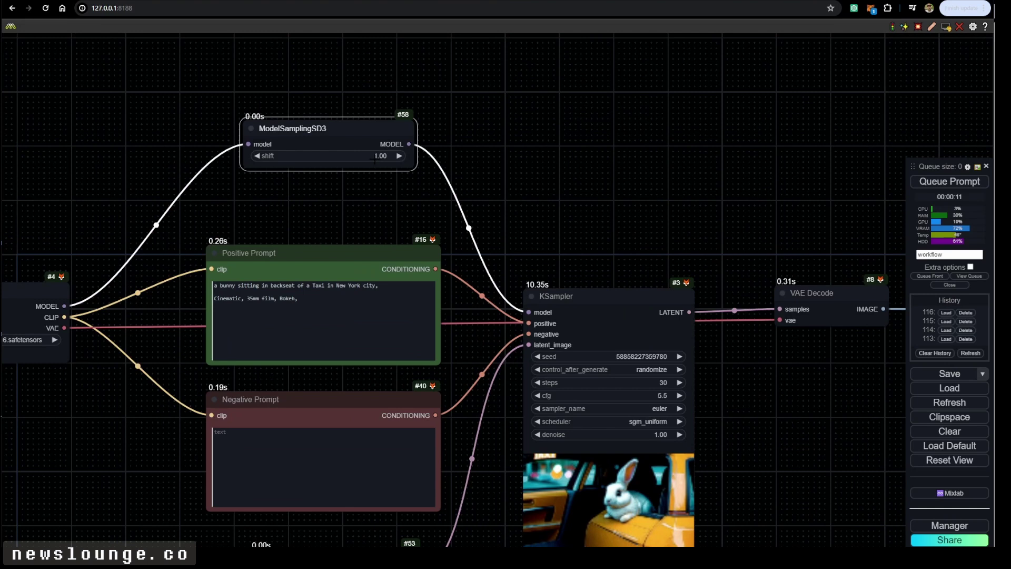
# Step: Generate another bunny batch with the shift of 1 and examine both images in the Preview Image node
pyautogui.click(962, 188)
pyautogui.scroll(-1, 834, 405)
pyautogui.scroll(-3, 820, 416)
pyautogui.moveTo(820, 416); pyautogui.dragTo(342, 318)
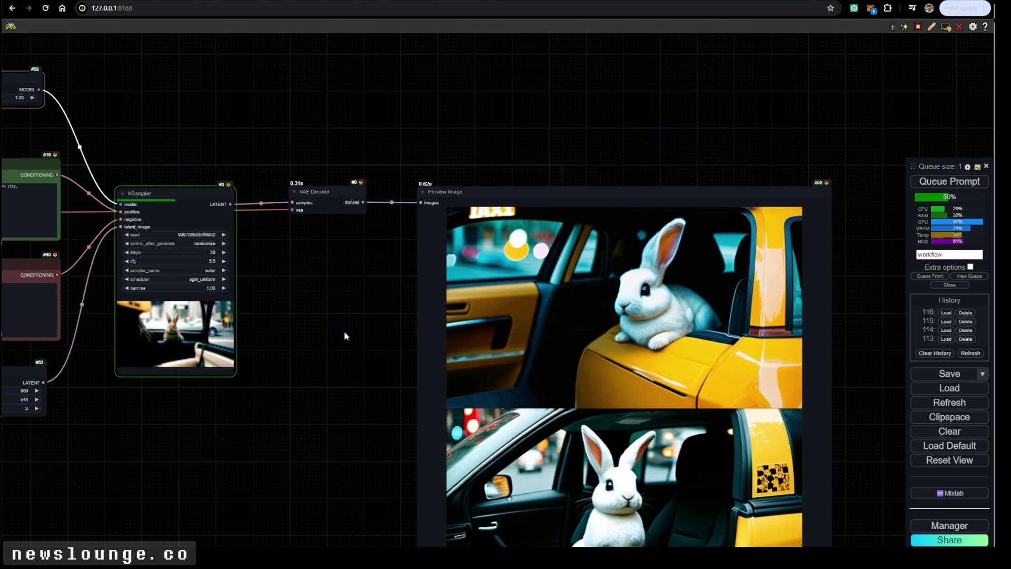
pyautogui.moveTo(343, 331); pyautogui.dragTo(342, 306)
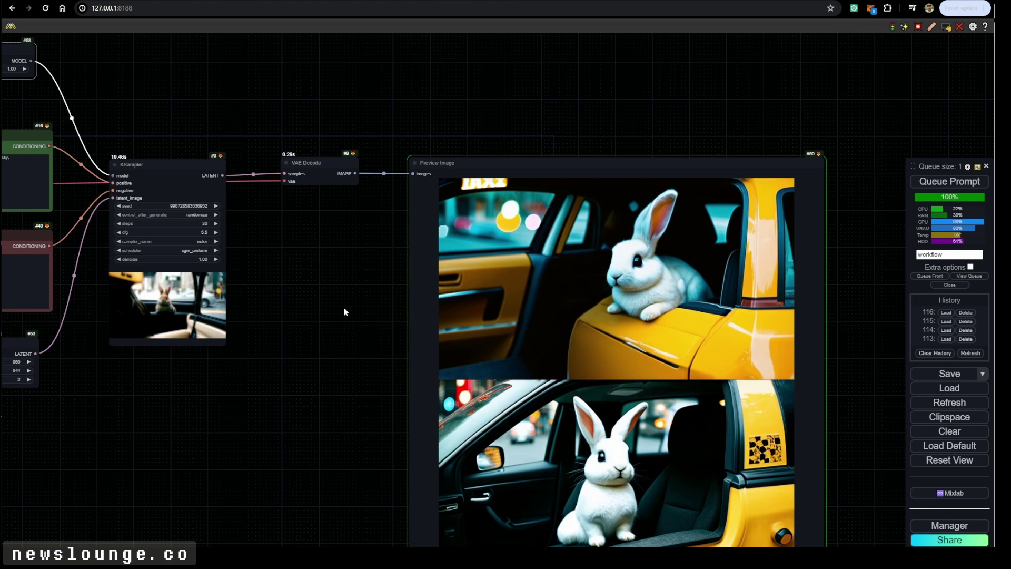
pyautogui.scroll(2, 405, 362)
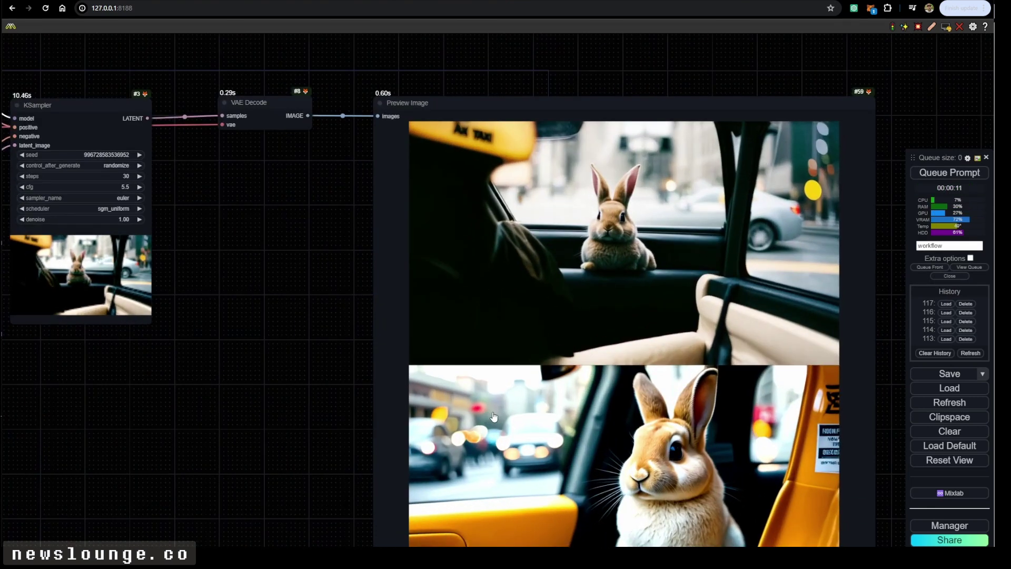
pyautogui.scroll(-4, 413, 408)
pyautogui.moveTo(352, 309); pyautogui.dragTo(410, 311)
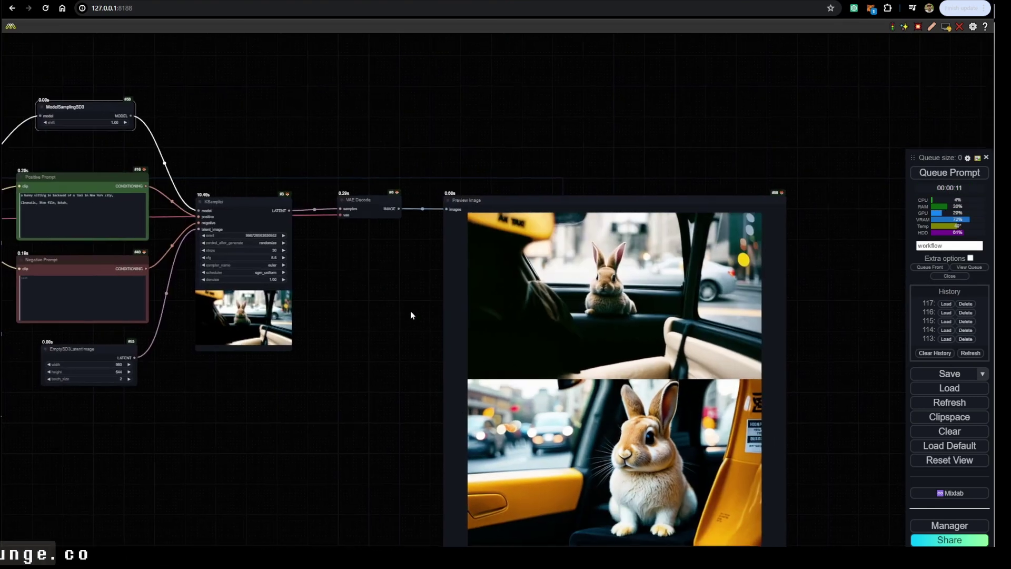
# Step: Insert "cartoony" before "bunny" in the Positive Prompt node's text
pyautogui.moveTo(237, 364); pyautogui.dragTo(527, 427)
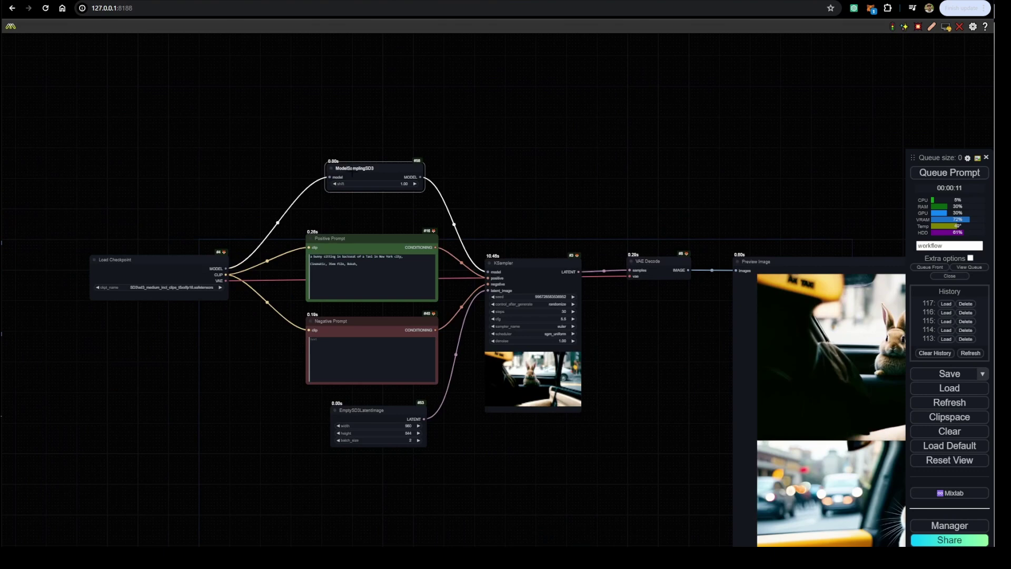
pyautogui.scroll(5, 403, 257)
pyautogui.moveTo(655, 225); pyautogui.dragTo(504, 135)
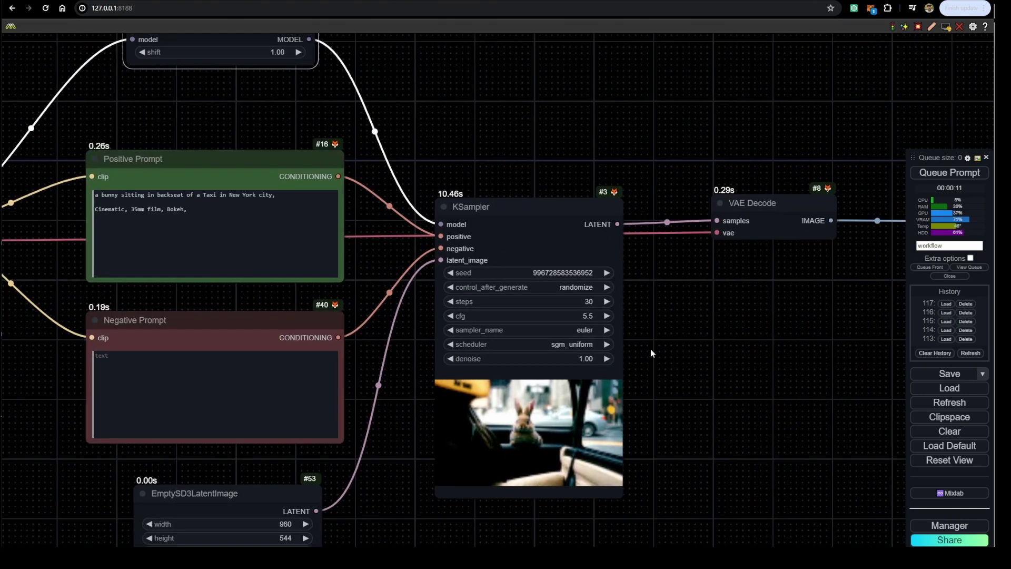
pyautogui.scroll(-5, 650, 348)
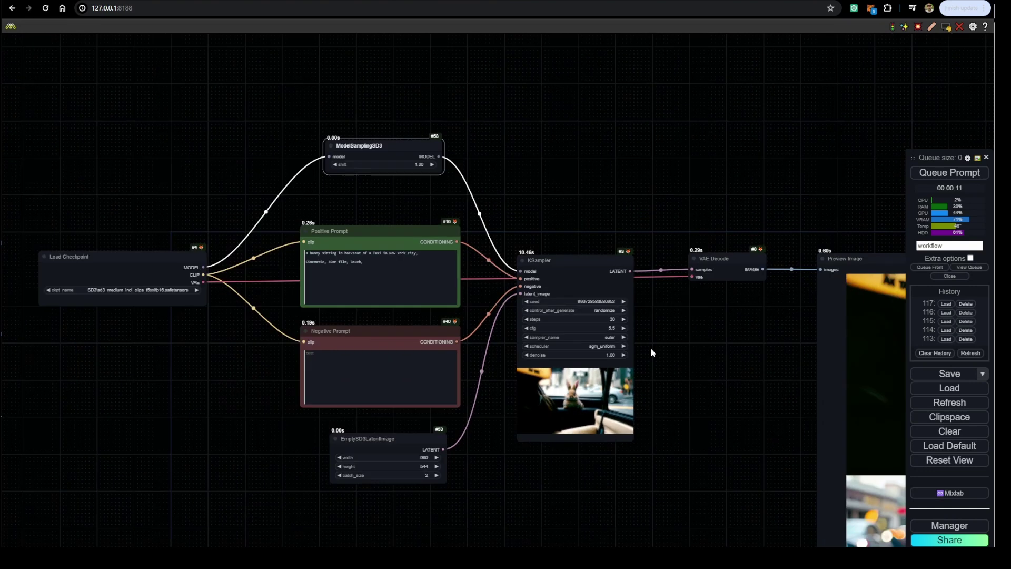
pyautogui.moveTo(651, 348); pyautogui.dragTo(396, 312)
pyautogui.scroll(-2, 468, 323)
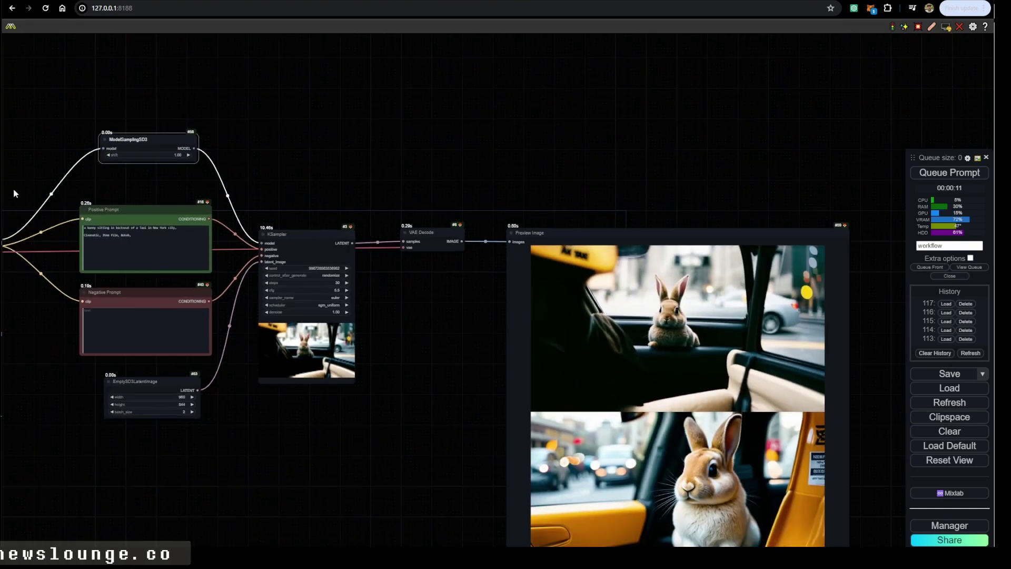
pyautogui.scroll(10, 44, 213)
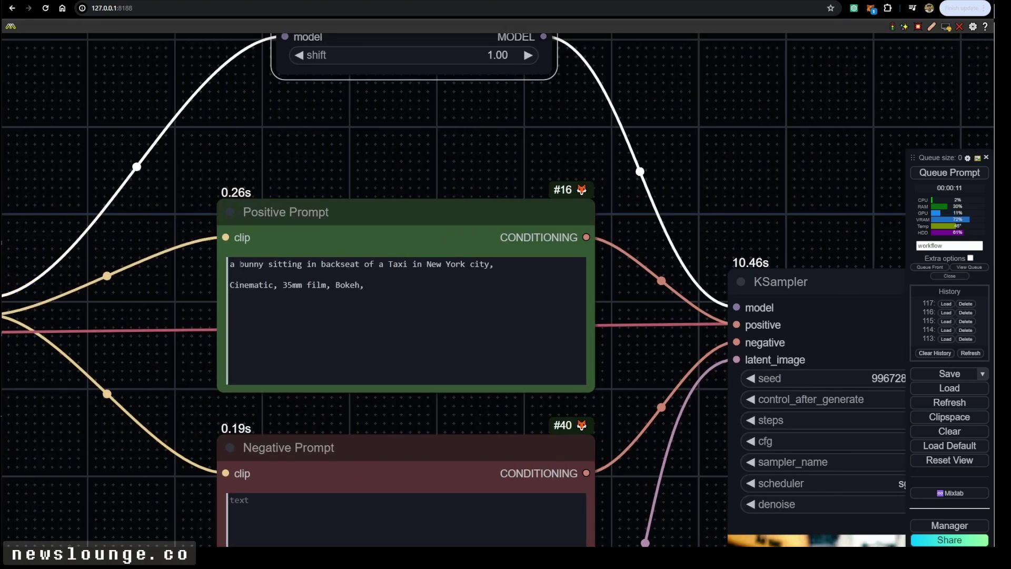
pyautogui.click(240, 264)
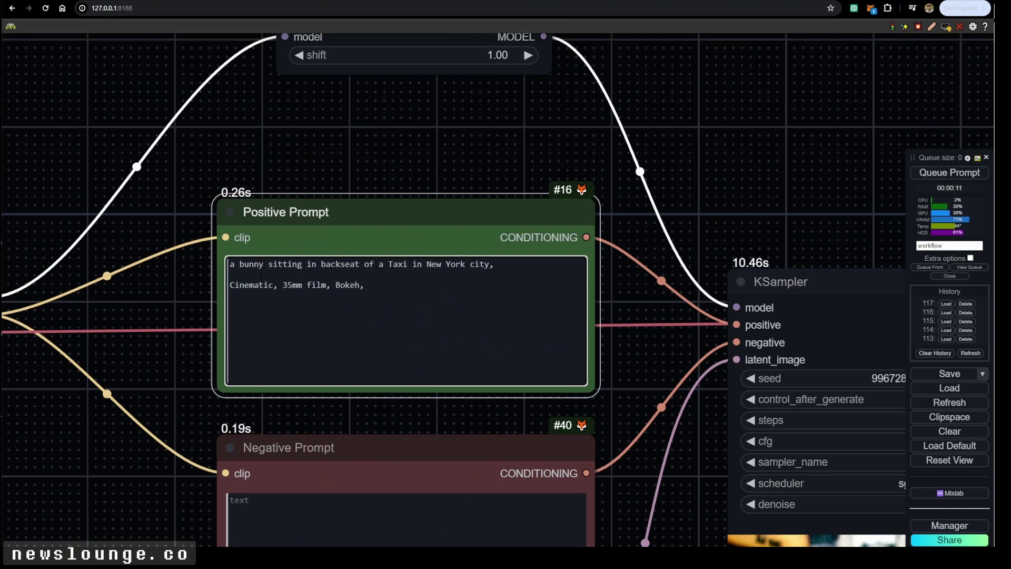
pyautogui.write('cart')
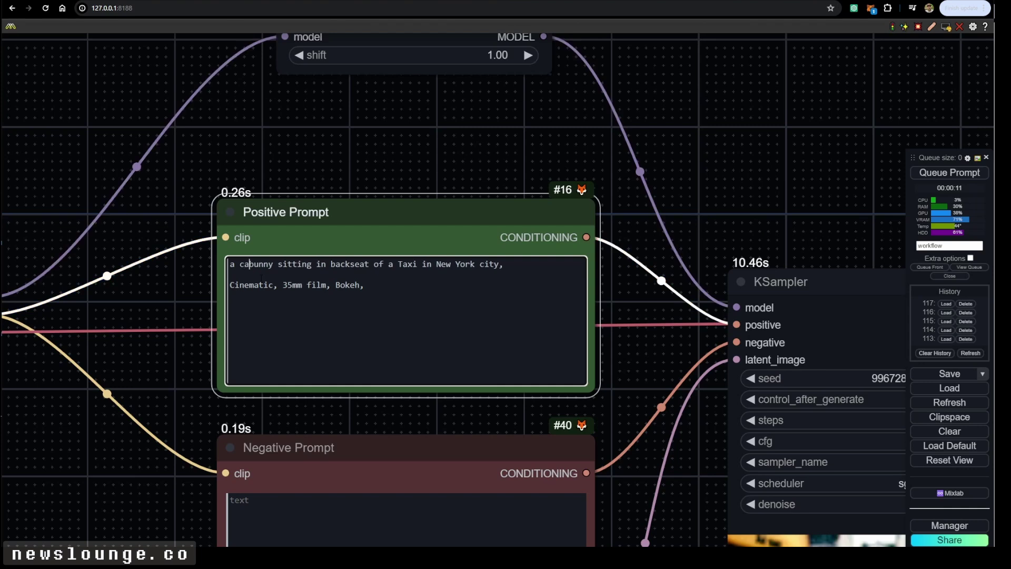
pyautogui.write('oon')
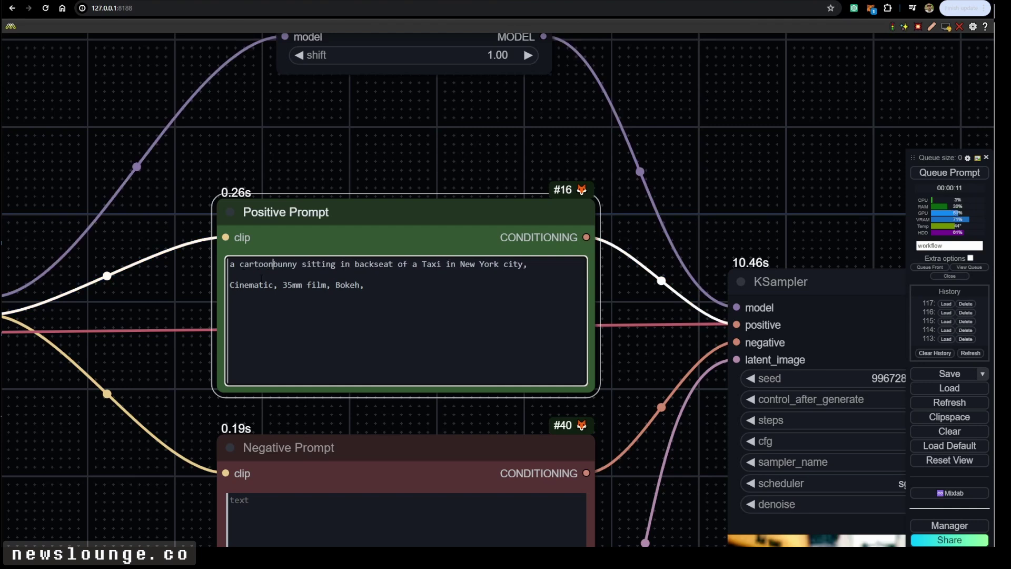
pyautogui.write('y')
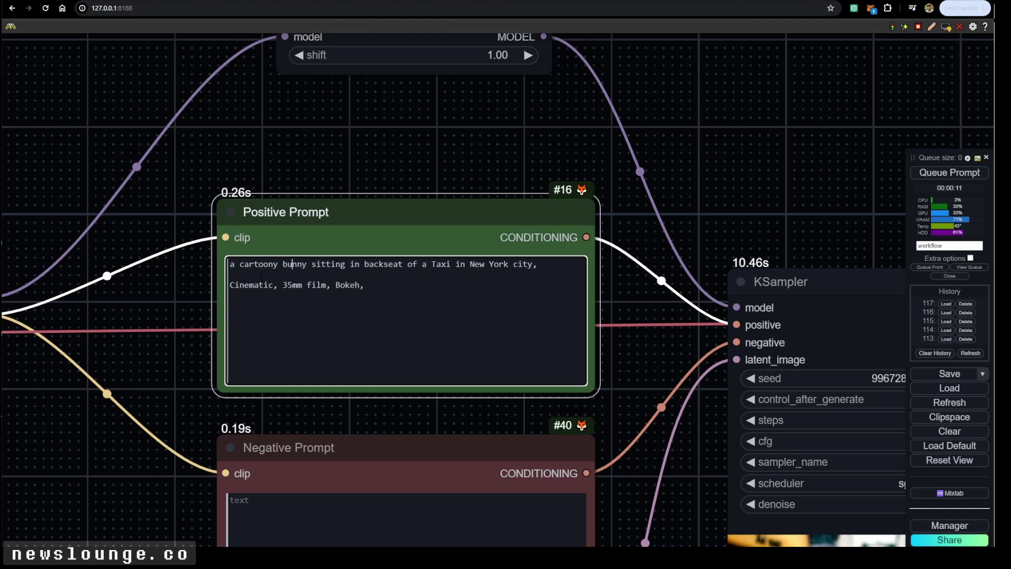
# Step: Insert "the" before "backseat" in the positive prompt so the phrase reads "sitting in the backseat of a Taxi"
pyautogui.press('Right')
pyautogui.press('Right')
pyautogui.press('Right')
pyautogui.press('Right')
pyautogui.press('Right')
pyautogui.press('Right')
pyautogui.press('Right')
pyautogui.press('Right')
pyautogui.press('Right')
pyautogui.press('Right')
pyautogui.write('the')
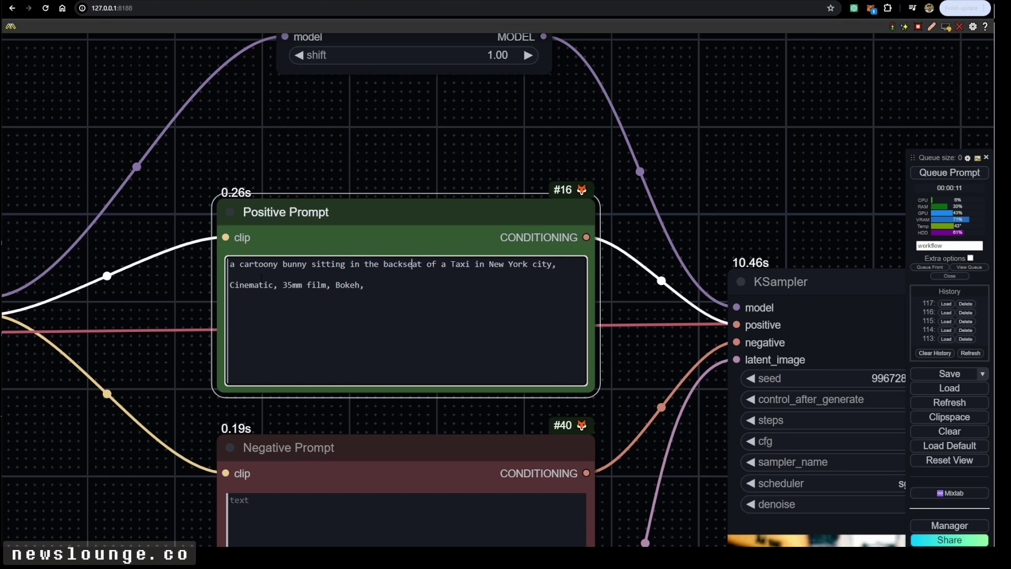
pyautogui.press('Right')
pyautogui.press('Right')
# Step: Generate the cartoony bunny batch and follow its progress in the KSampler and Preview Image nodes
pyautogui.click(926, 172)
pyautogui.scroll(-5, 801, 188)
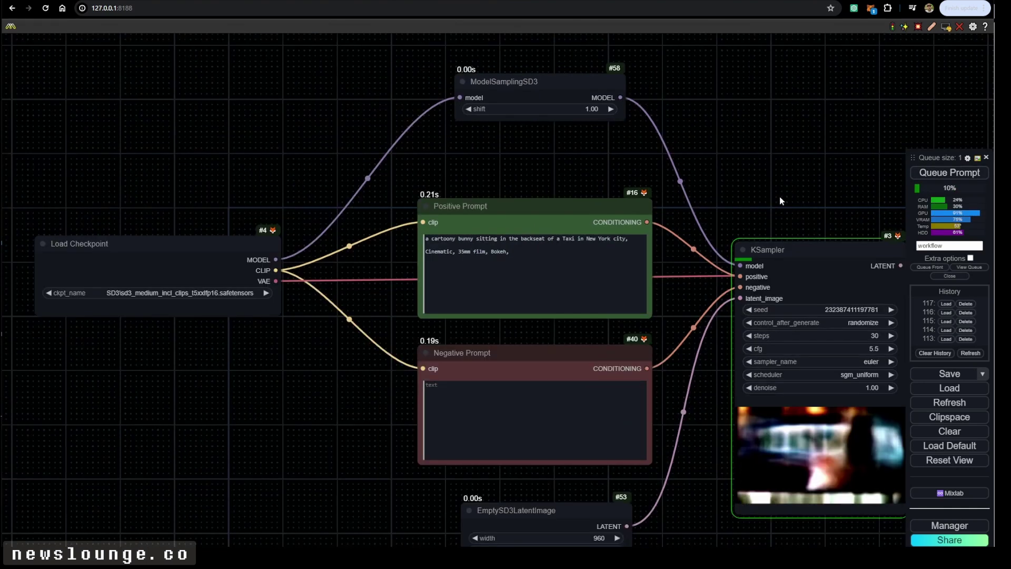
pyautogui.moveTo(781, 198); pyautogui.dragTo(259, 124)
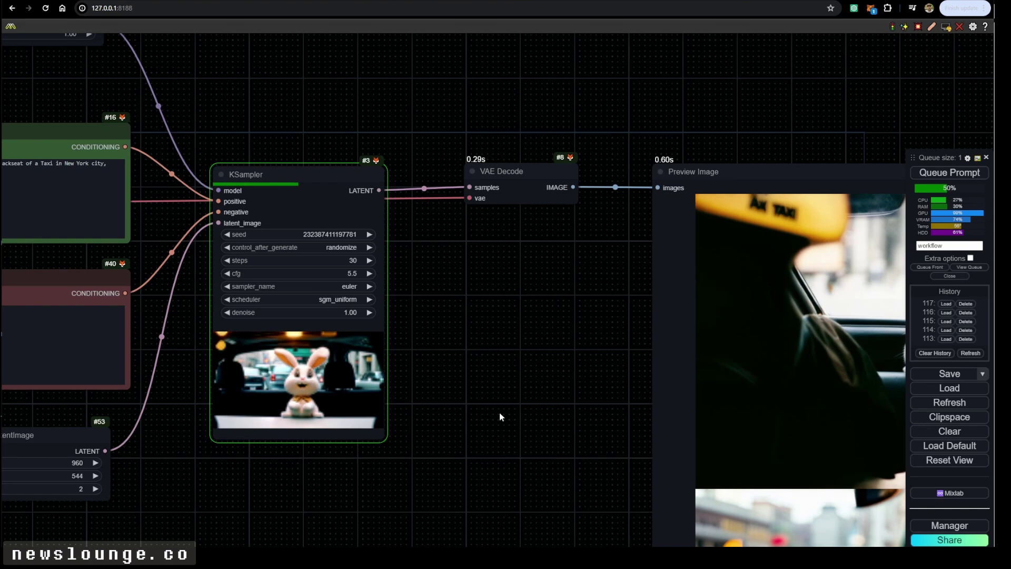
pyautogui.scroll(-5, 499, 412)
pyautogui.moveTo(499, 412); pyautogui.dragTo(400, 370)
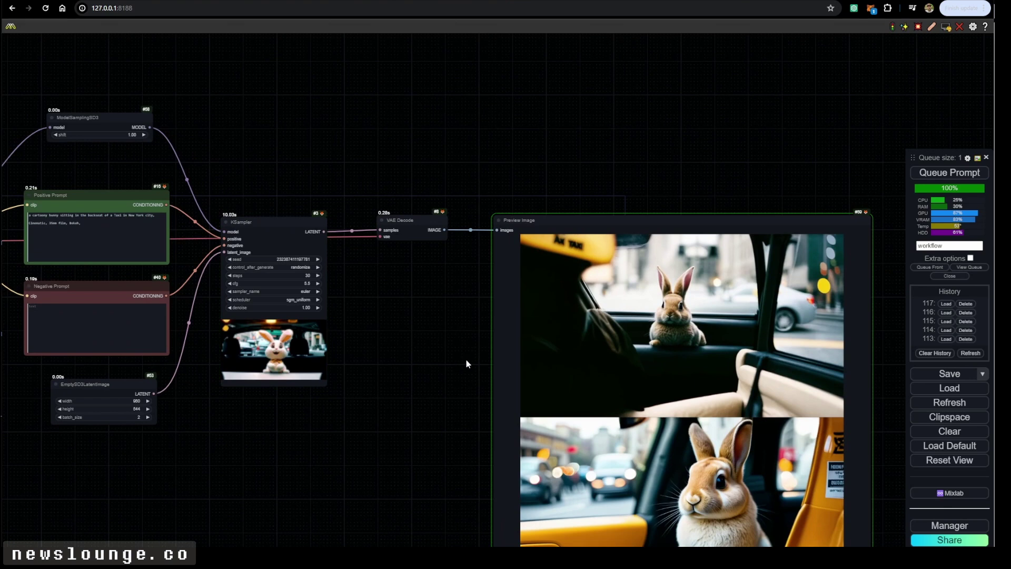
pyautogui.moveTo(466, 364); pyautogui.dragTo(302, 328)
# Step: Remove "cartoony" and reword the start of the positive prompt to "a 2d poster of bunny sitting in the backseat"
pyautogui.scroll(3, 477, 408)
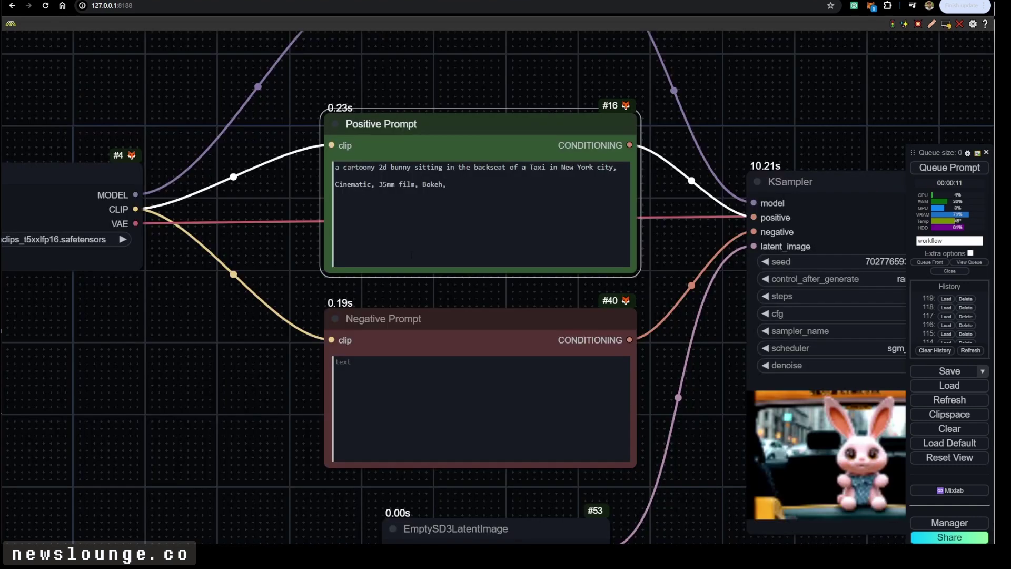
pyautogui.scroll(3, 310, 213)
pyautogui.scroll(-3, 310, 214)
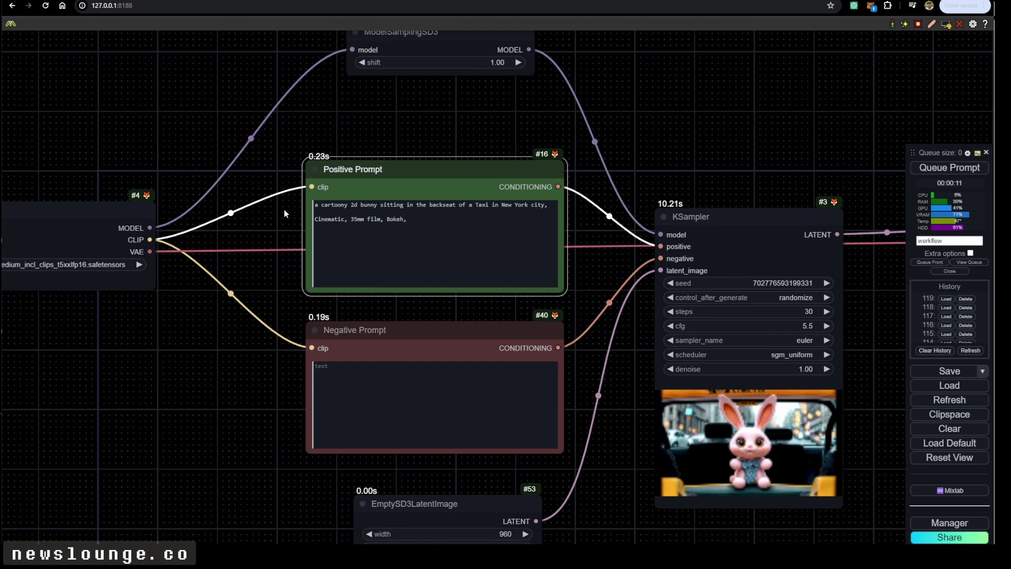
pyautogui.scroll(3, 283, 210)
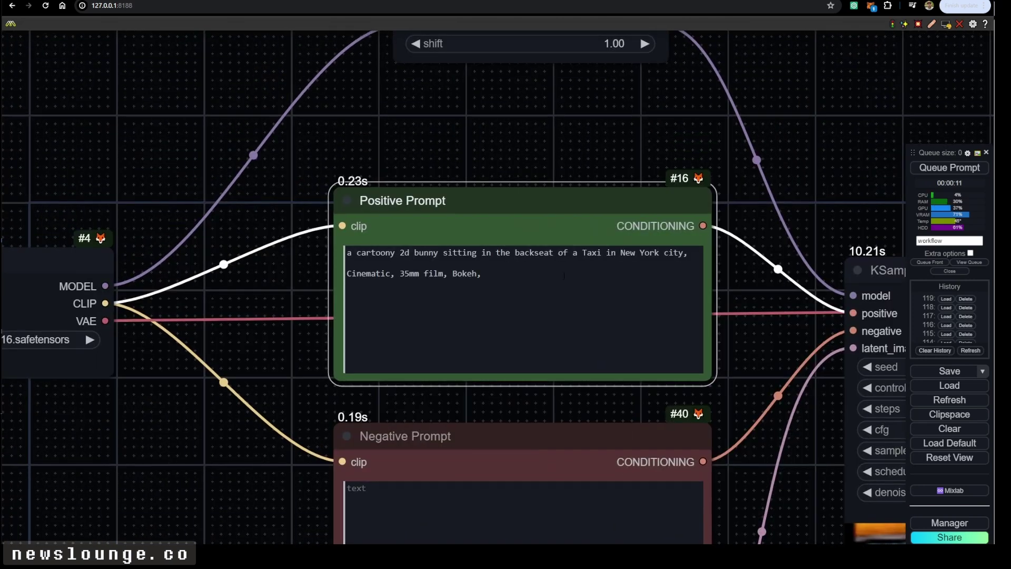
pyautogui.doubleClick(373, 253)
pyautogui.press('BackSpace')
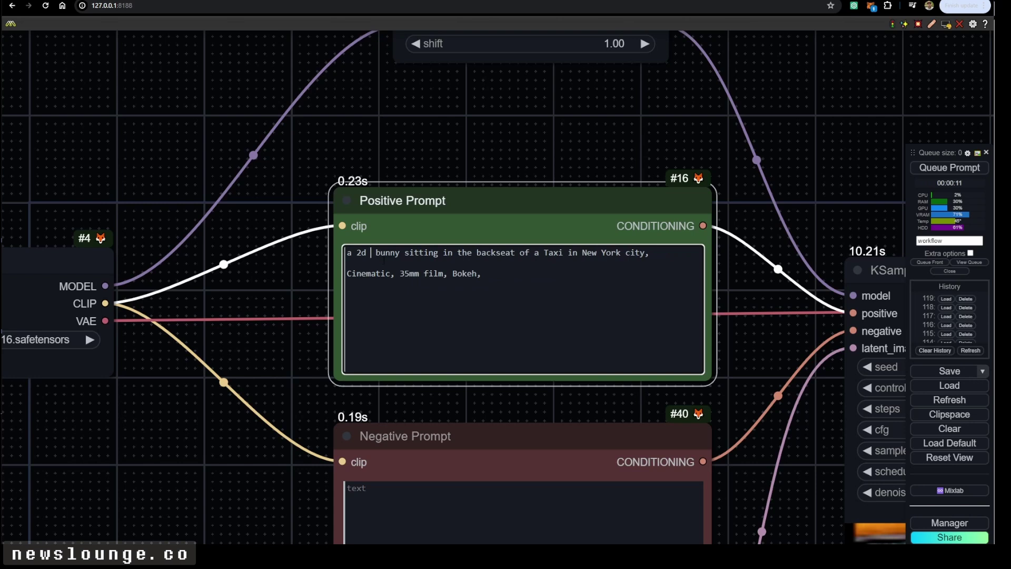
pyautogui.write('poster of bunny sitting in ')
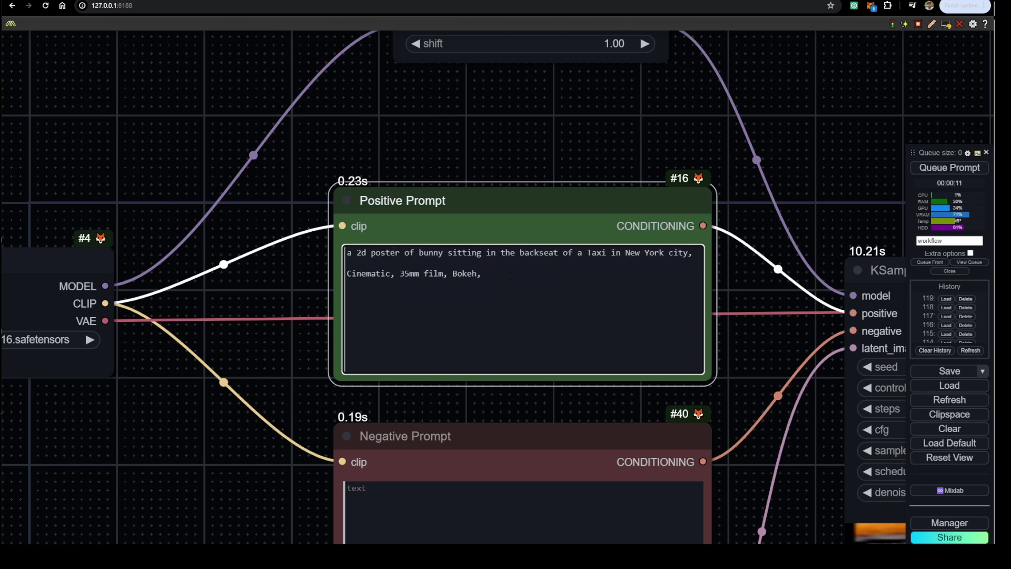
pyautogui.write('cinematic')
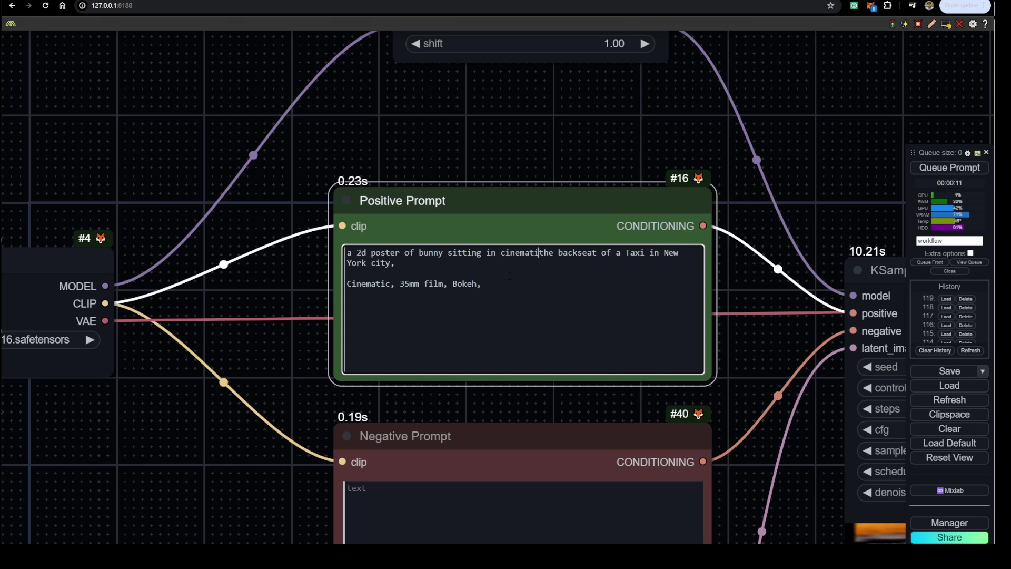
pyautogui.press('Delete')
pyautogui.press('Delete')
pyautogui.press('Delete')
pyautogui.press('Delete')
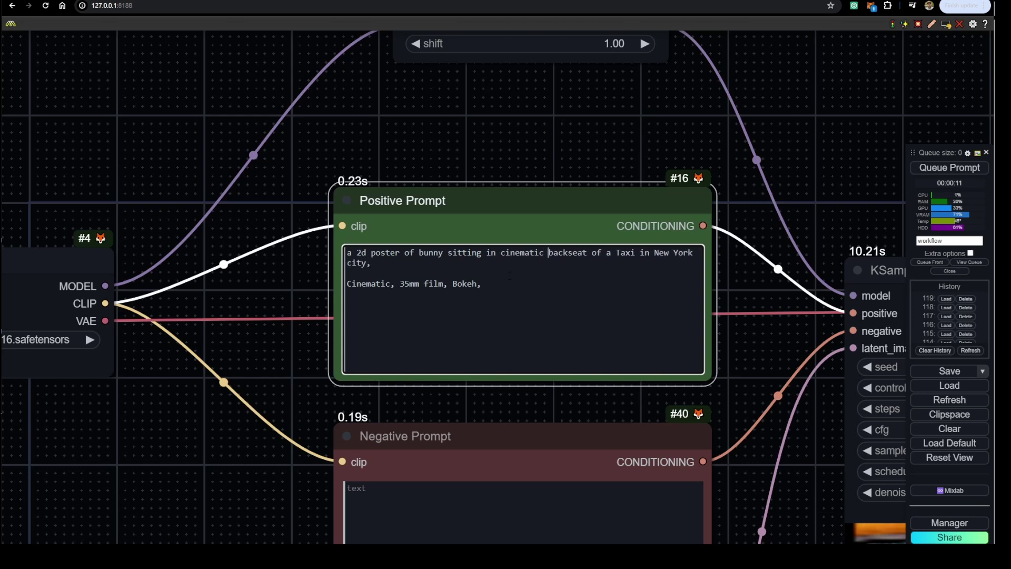
pyautogui.press('BackSpace')
pyautogui.press('BackSpace')
pyautogui.press('BackSpace')
pyautogui.press('BackSpace')
pyautogui.press('BackSpace')
pyautogui.press('BackSpace')
pyautogui.press('BackSpace')
pyautogui.press('BackSpace')
pyautogui.press('BackSpace')
pyautogui.press('BackSpace')
pyautogui.write('the')
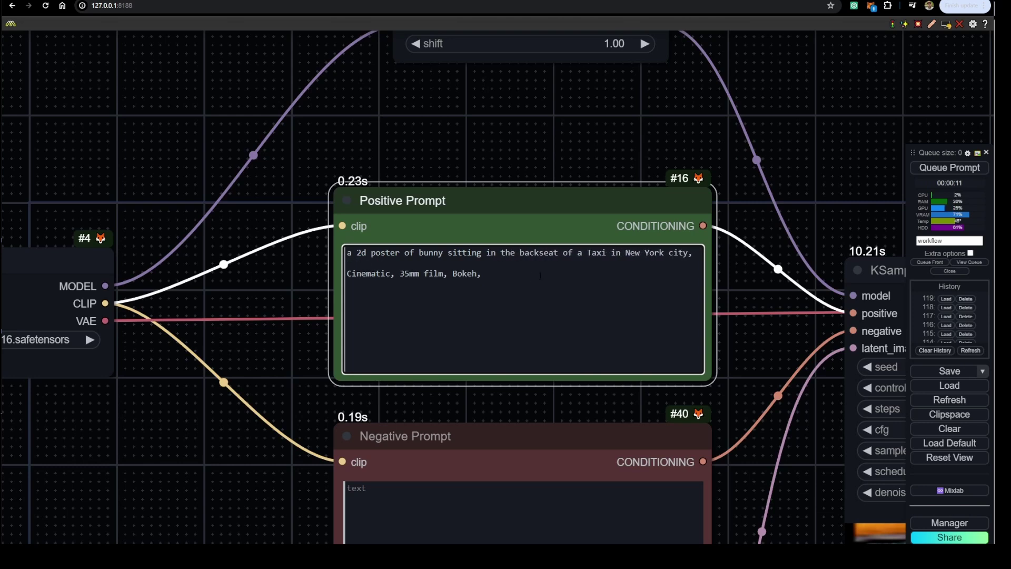
# Step: Add "environment" at the end of the positive prompt's first line
pyautogui.press('End')
pyautogui.write('environment')
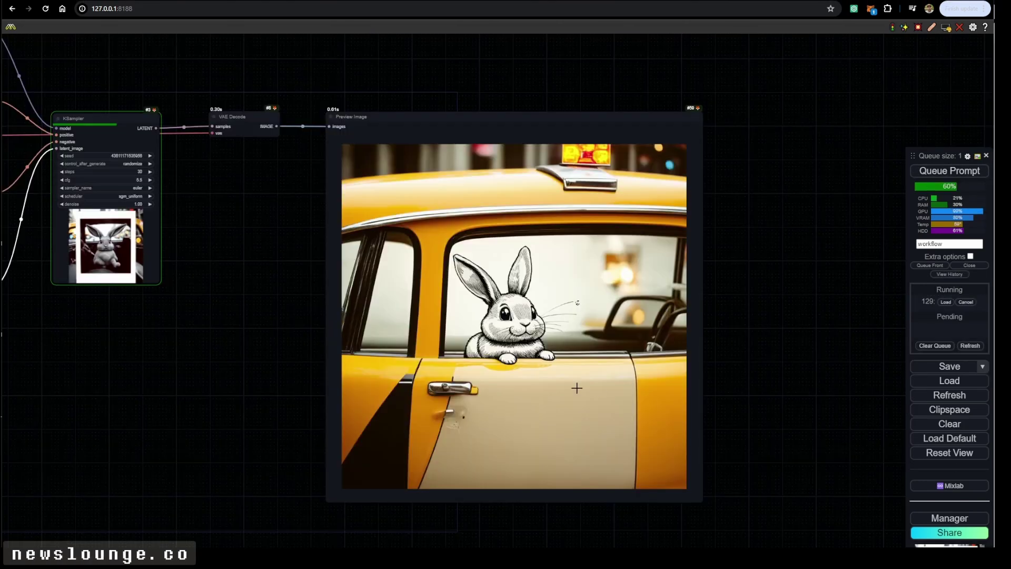
# Step: Examine the sketched bunny image in the Preview Image node and the vintage 1950s display wording of the positive prompt
pyautogui.scroll(2, 544, 400)
pyautogui.scroll(4, 544, 400)
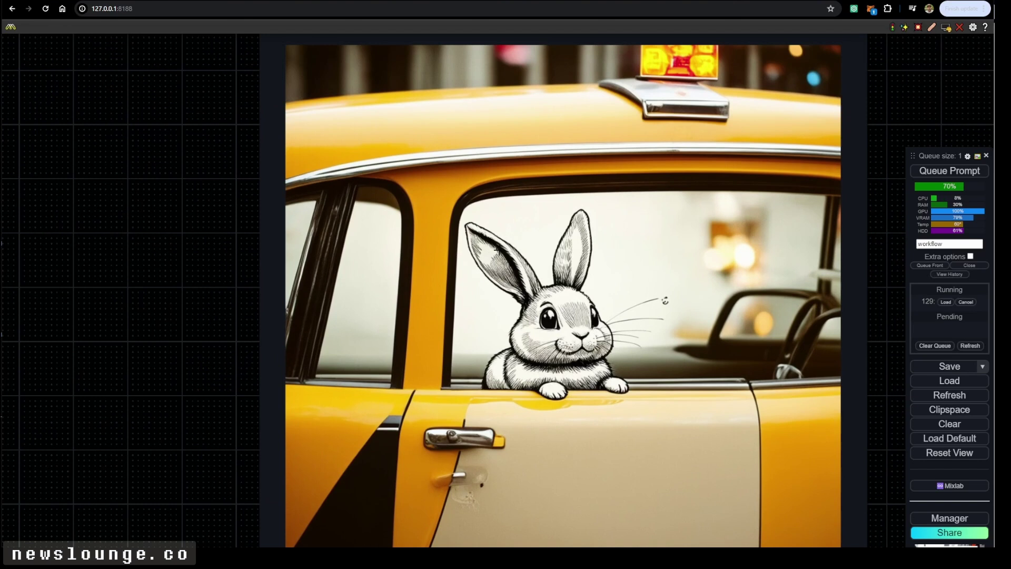
pyautogui.scroll(-3, 595, 431)
pyautogui.moveTo(241, 400); pyautogui.dragTo(810, 431)
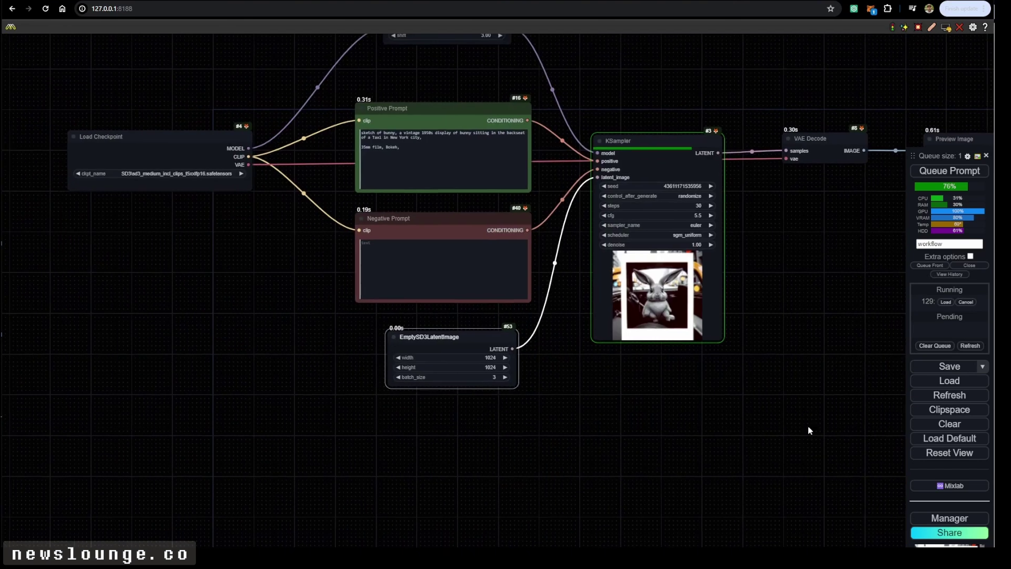
pyautogui.moveTo(319, 277); pyautogui.dragTo(314, 327)
pyautogui.scroll(4, 349, 194)
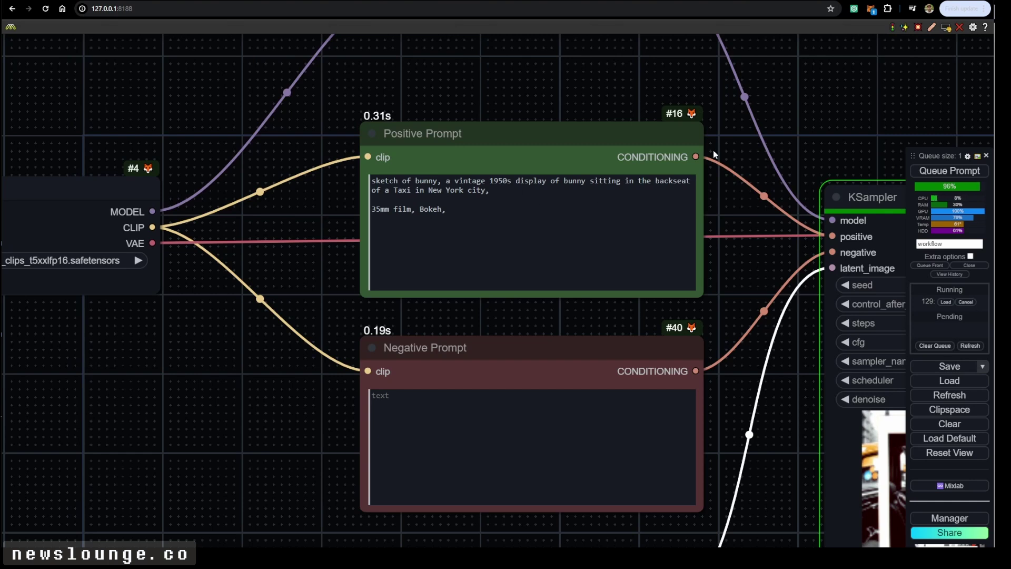
# Step: Show all three batch images together in the Preview Image node and widen the node so they sit in one row
pyautogui.moveTo(823, 123); pyautogui.dragTo(402, 136)
pyautogui.scroll(-3, 402, 136)
pyautogui.moveTo(620, 372); pyautogui.dragTo(455, 365)
pyautogui.scroll(-3, 455, 366)
pyautogui.moveTo(613, 420); pyautogui.dragTo(323, 355)
pyautogui.scroll(-4, 324, 355)
pyautogui.moveTo(203, 342); pyautogui.dragTo(137, 327)
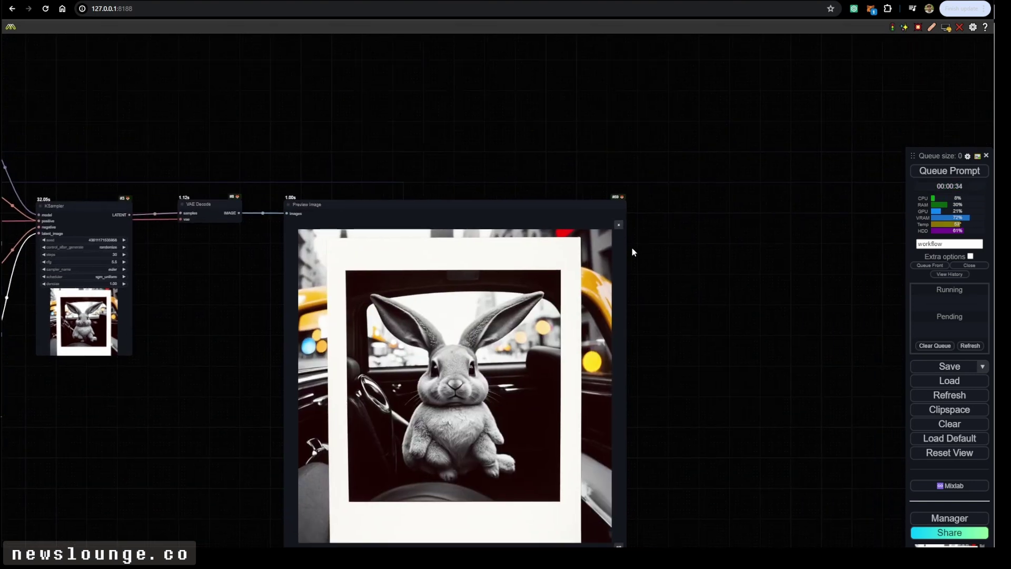
pyautogui.click(619, 225)
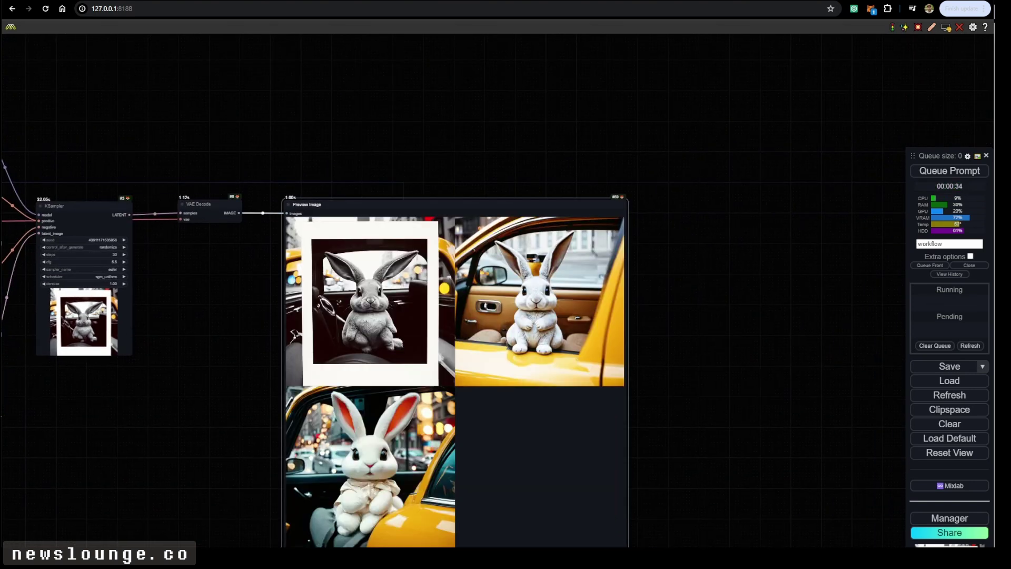
pyautogui.moveTo(626, 556); pyautogui.dragTo(837, 422)
pyautogui.scroll(5, 592, 288)
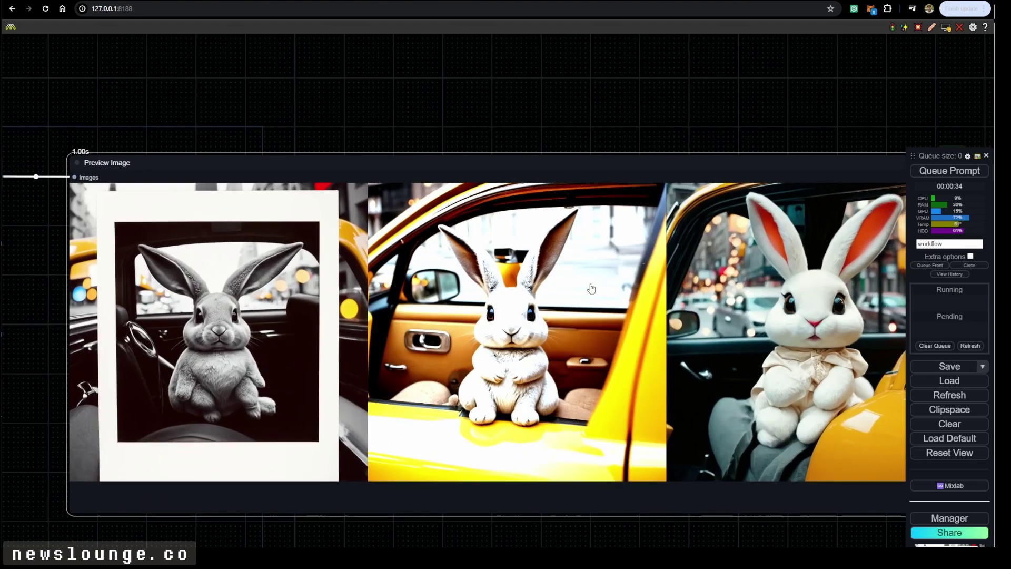
# Step: Set both the width and height of the EmptySD3LatentImage node to 512
pyautogui.scroll(-4, 591, 288)
pyautogui.moveTo(56, 262); pyautogui.dragTo(281, 274)
pyautogui.scroll(5, 159, 252)
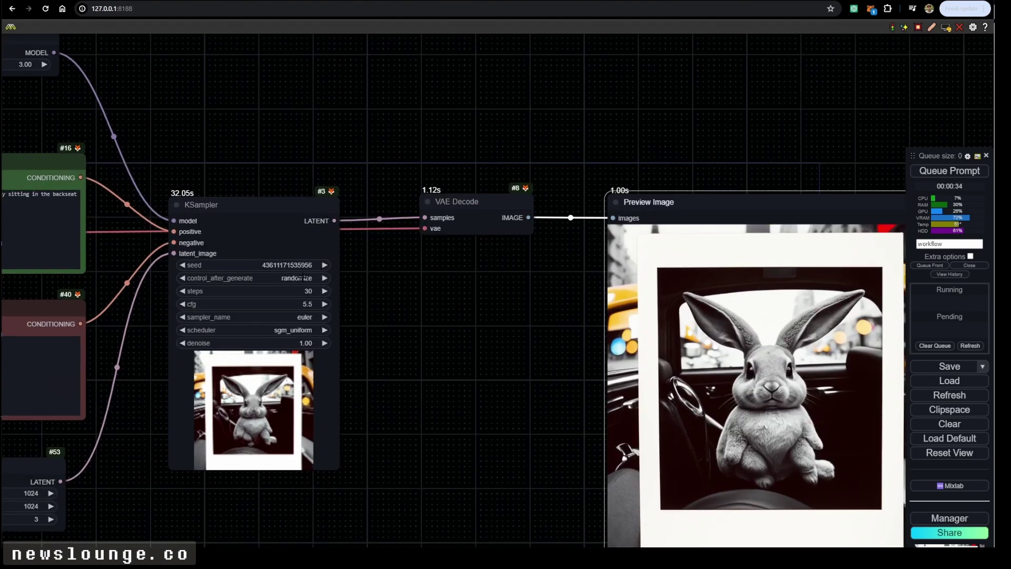
pyautogui.click(324, 265)
pyautogui.moveTo(403, 301); pyautogui.dragTo(553, 297)
pyautogui.scroll(-3, 289, 379)
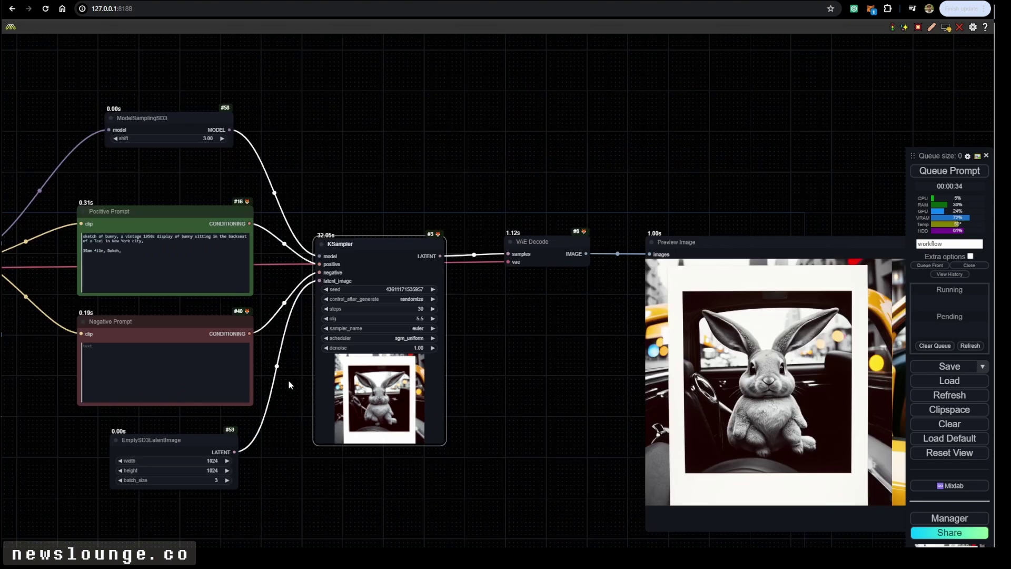
pyautogui.moveTo(263, 379); pyautogui.dragTo(280, 377)
pyautogui.click(227, 458)
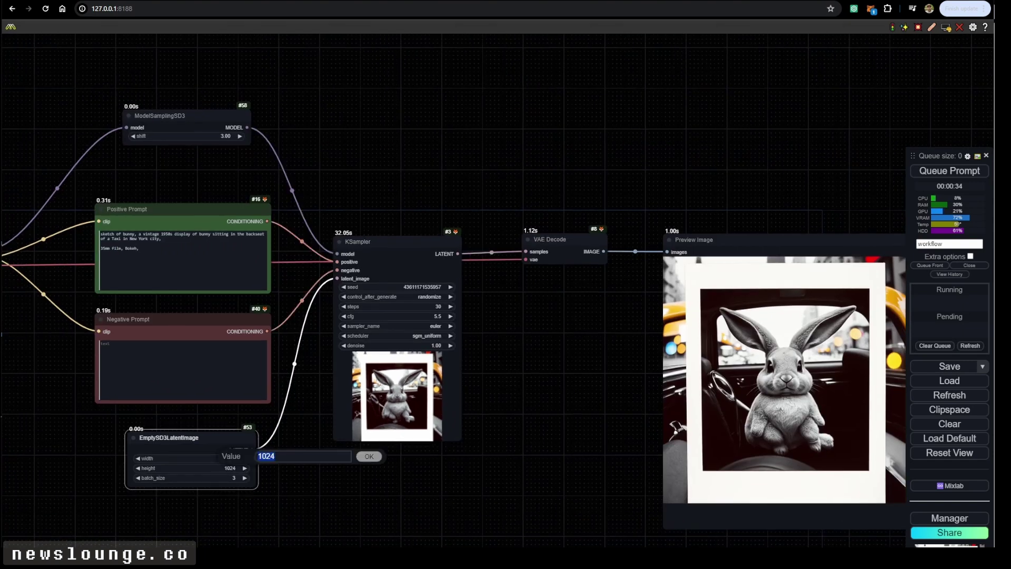
pyautogui.write('5')
pyautogui.press('Return')
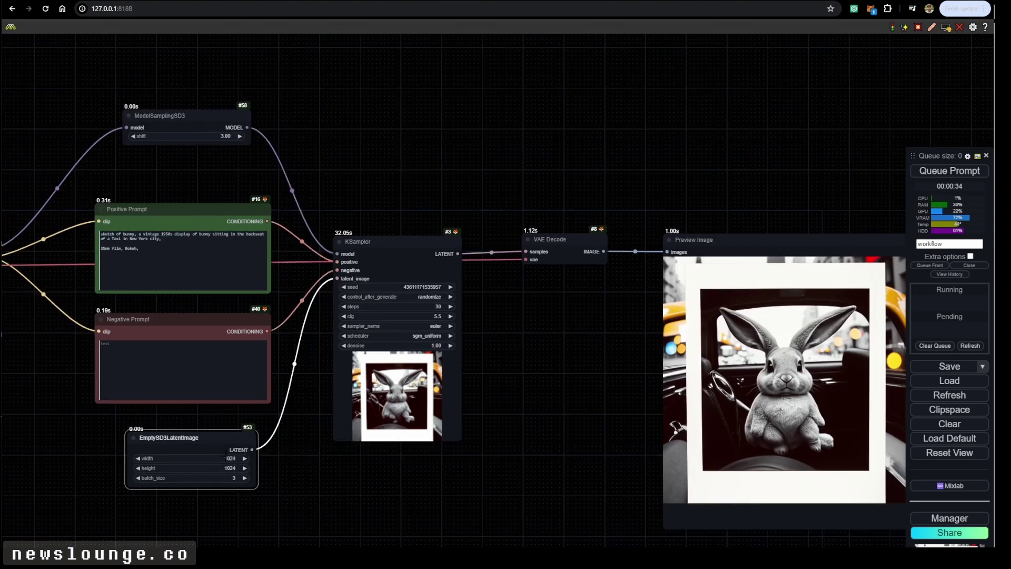
pyautogui.click(235, 466)
pyautogui.write('512')
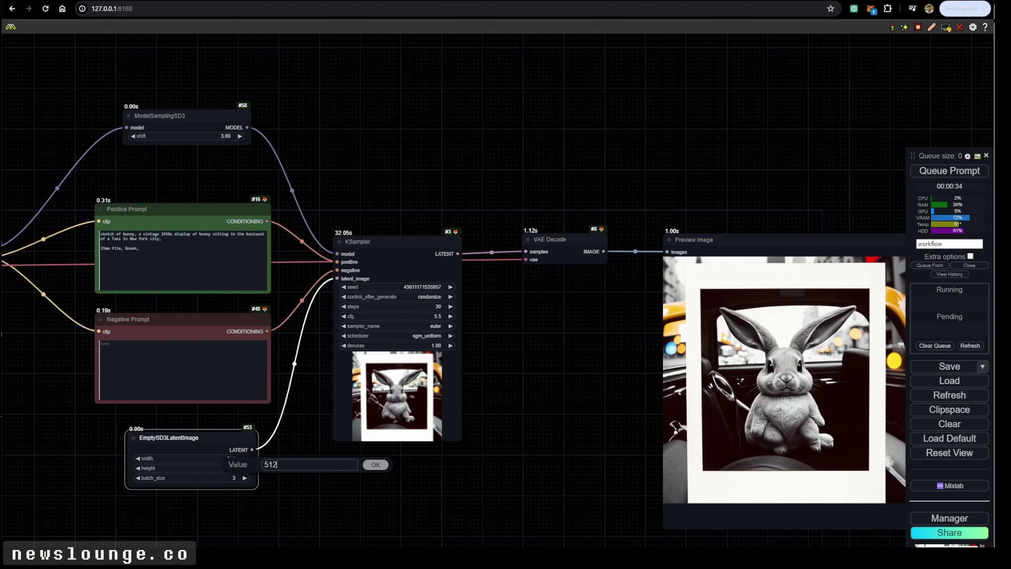
pyautogui.press('Return')
# Step: Start generating the sketch bunny batch at 512 by 512 and bring the whole Preview Image node into view
pyautogui.click(957, 175)
pyautogui.scroll(-4, 635, 293)
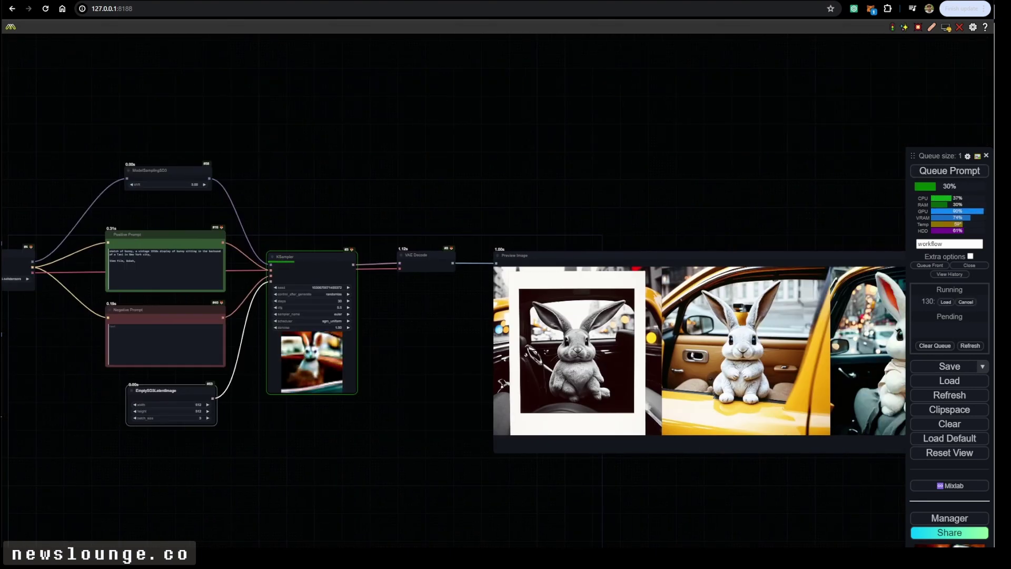
pyautogui.moveTo(712, 420); pyautogui.dragTo(584, 417)
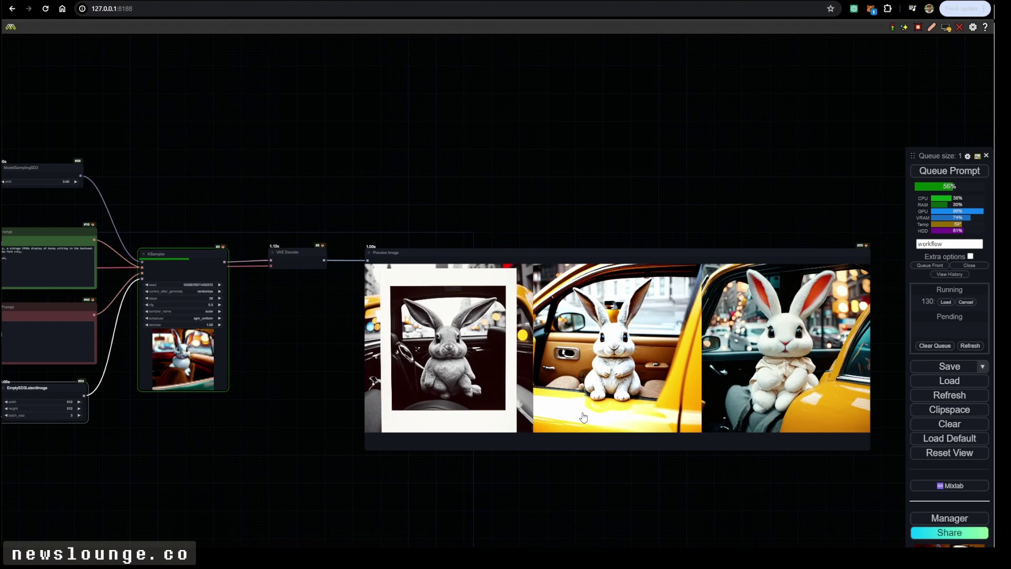
# Step: Shrink the Preview Image node so it fits closely around the row of three 512 by 512 bunny images
pyautogui.scroll(6, 861, 313)
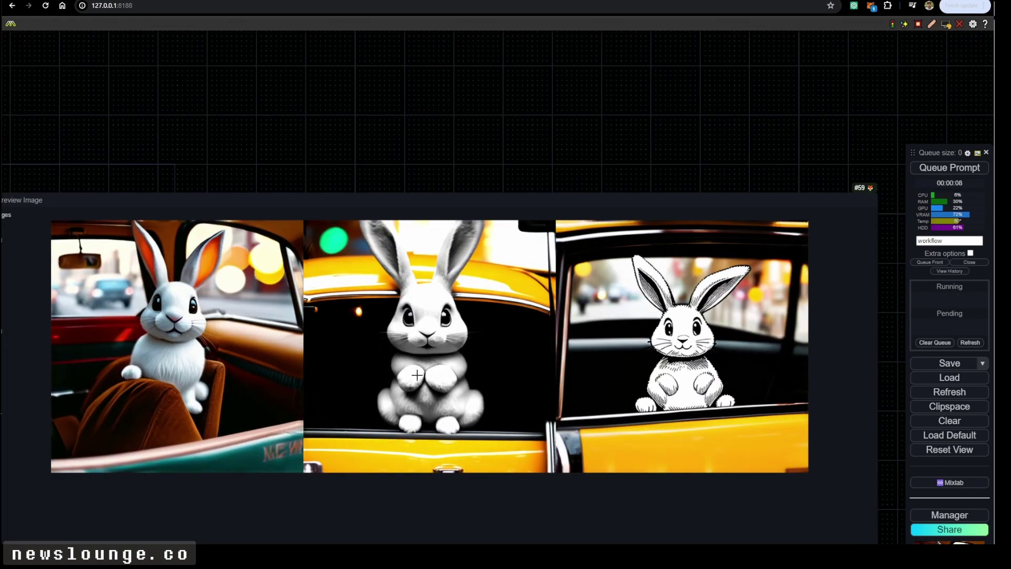
pyautogui.scroll(3, 417, 375)
pyautogui.scroll(-2, 420, 378)
pyautogui.moveTo(505, 372); pyautogui.dragTo(641, 357)
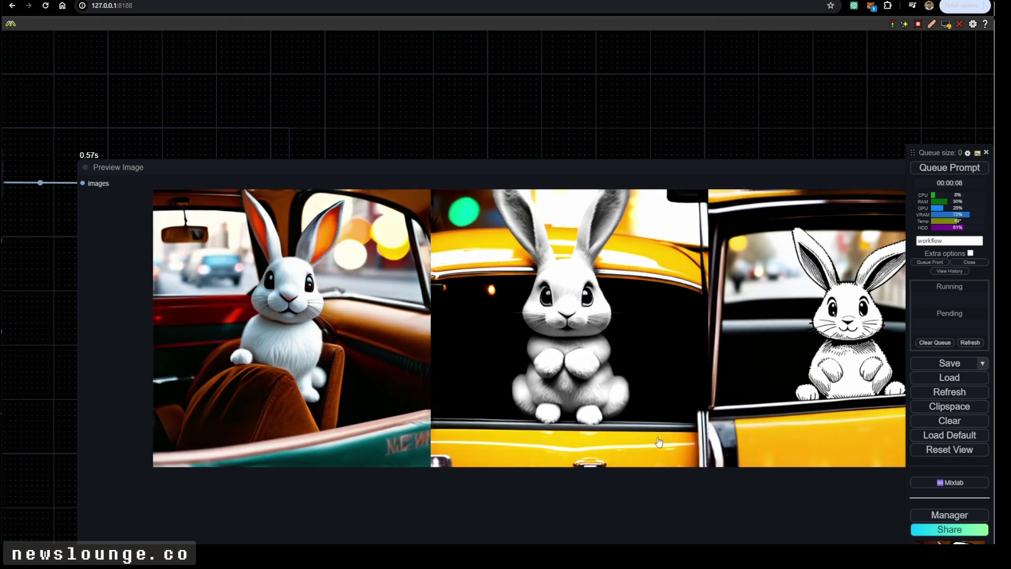
pyautogui.scroll(-7, 597, 452)
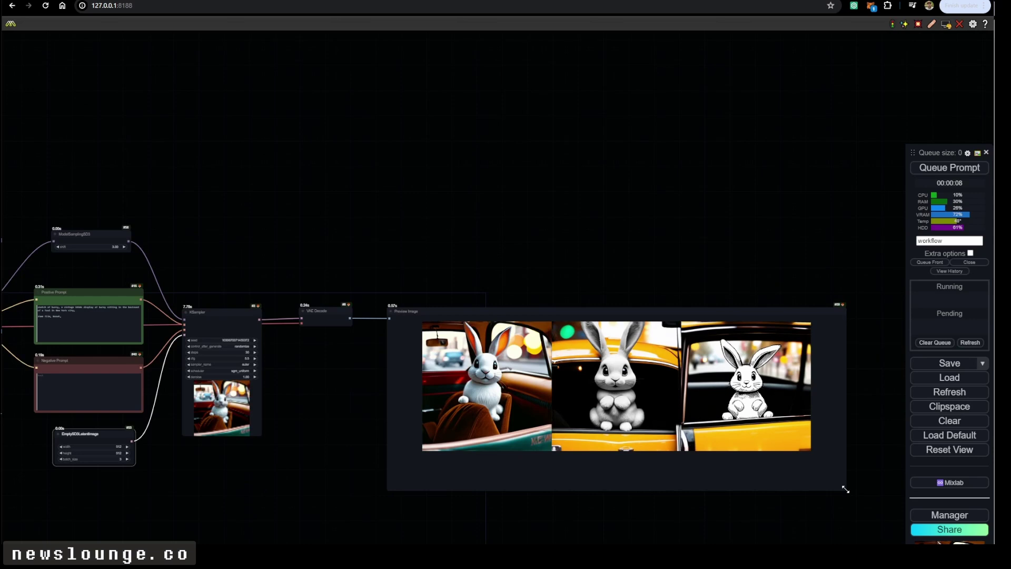
pyautogui.moveTo(845, 489); pyautogui.dragTo(792, 454)
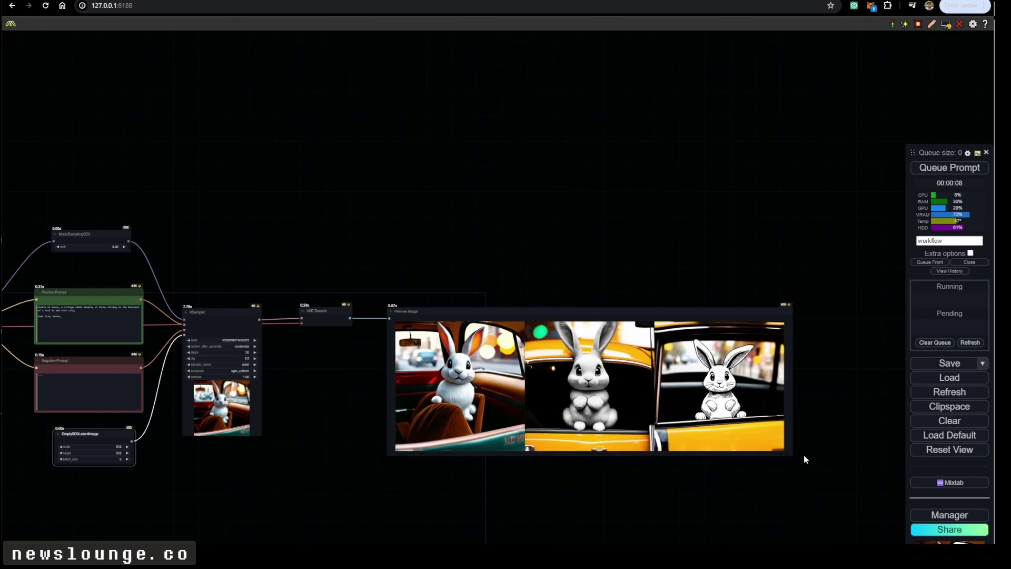
# Step: Duplicate the entire SD3 workflow and place the copy directly beneath the original, aligned with it
pyautogui.scroll(5, 804, 455)
pyautogui.scroll(-4, 410, 484)
pyautogui.moveTo(195, 486); pyautogui.dragTo(421, 351)
pyautogui.scroll(-2, 334, 370)
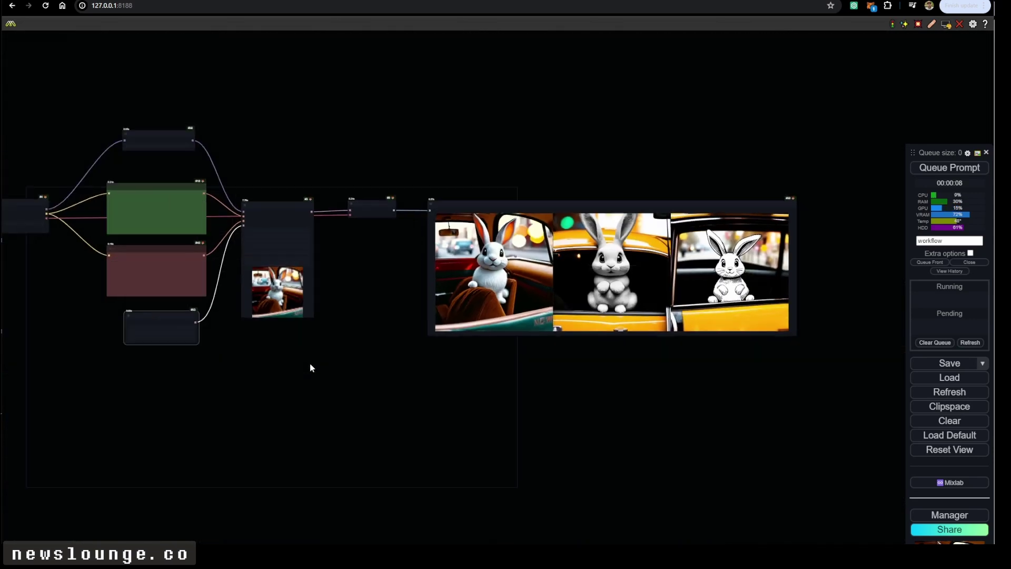
pyautogui.moveTo(311, 365); pyautogui.dragTo(383, 356)
pyautogui.scroll(-4, 382, 356)
pyautogui.moveTo(294, 361); pyautogui.dragTo(336, 351)
pyautogui.moveTo(127, 177)
pyautogui.mouseDown()
pyautogui.moveTo(387, 307)
pyautogui.moveTo(728, 381)
pyautogui.mouseUp()
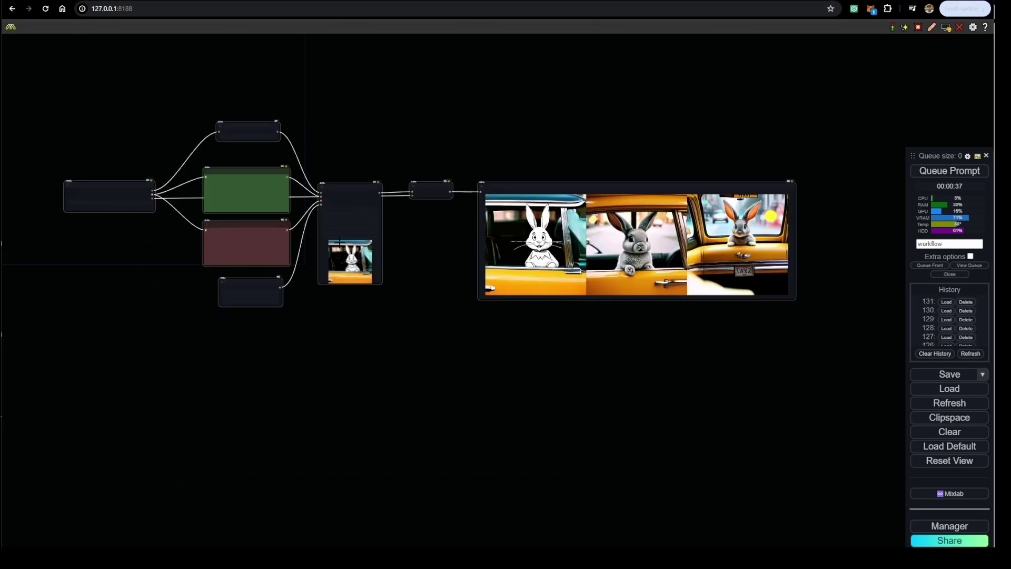
pyautogui.moveTo(29, 101); pyautogui.dragTo(822, 367)
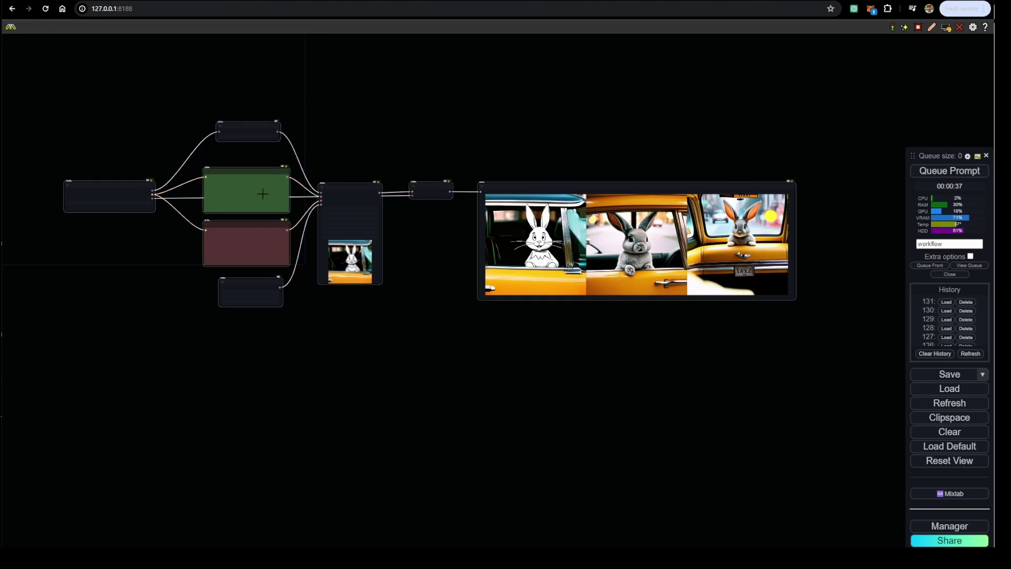
pyautogui.hotkey('ctrl', 'v')
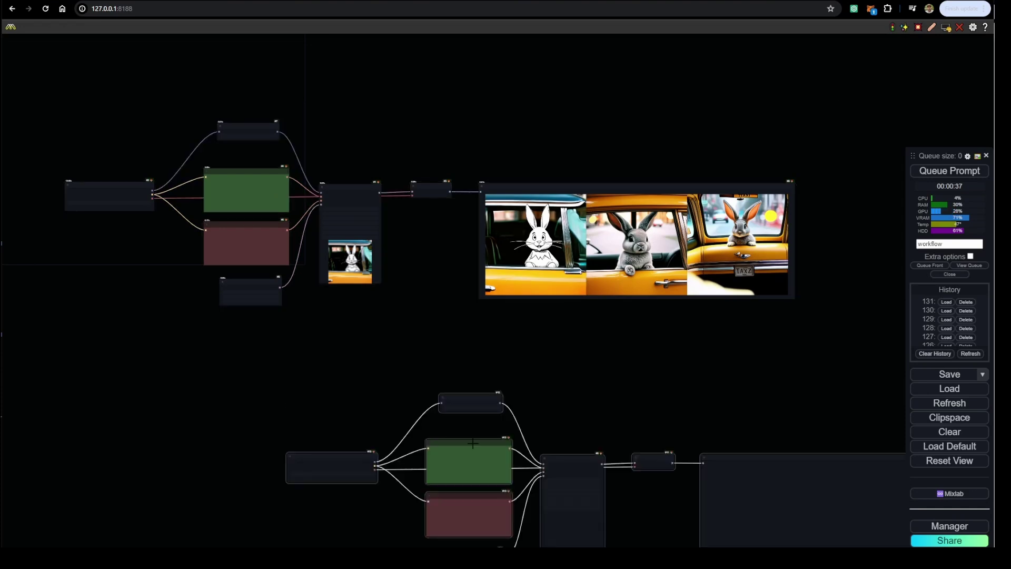
pyautogui.moveTo(473, 444); pyautogui.dragTo(253, 389)
pyautogui.click(194, 346)
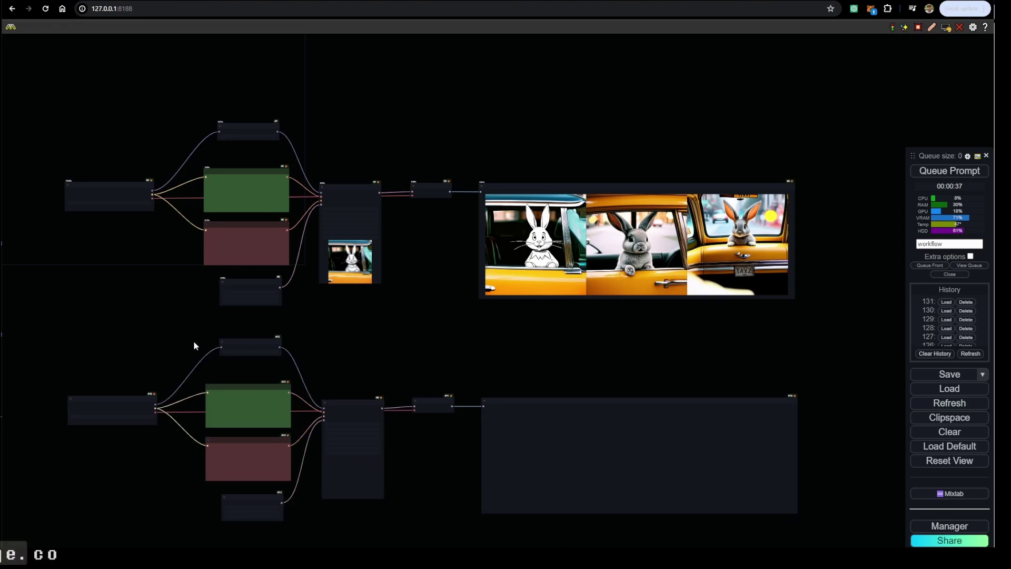
# Step: Delete the ModelSamplingSD3 node from the copied workflow
pyautogui.scroll(10, 221, 350)
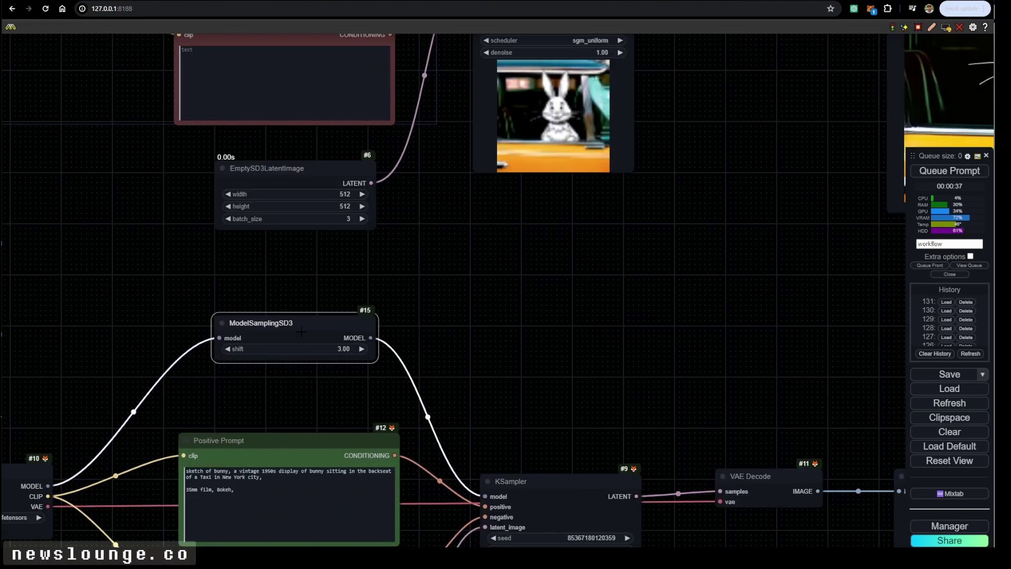
pyautogui.press('Delete')
pyautogui.scroll(-1, 301, 332)
pyautogui.moveTo(334, 409); pyautogui.dragTo(410, 341)
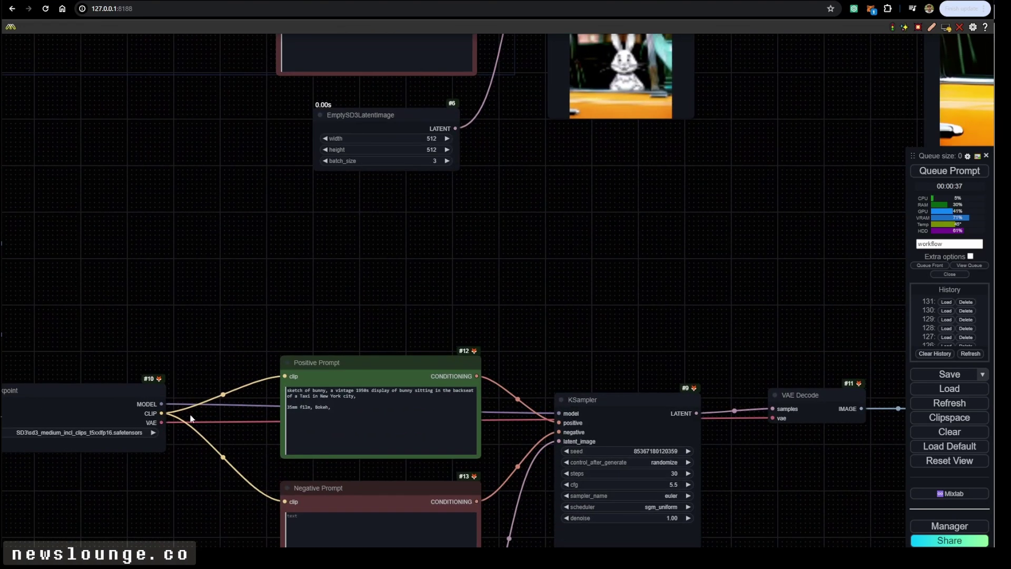
# Step: Link the copied Load Checkpoint's MODEL output to the KSampler's model input, routed above the prompt nodes through two reroute points
pyautogui.moveTo(161, 404); pyautogui.dragTo(561, 412)
pyautogui.click(258, 343)
pyautogui.click(577, 347)
pyautogui.moveTo(574, 326); pyautogui.dragTo(563, 318)
pyautogui.moveTo(531, 333); pyautogui.dragTo(548, 280)
# Step: Replace the copied EmptySD3LatentImage node with a regular Empty Latent Image node beneath the Negative Prompt
pyautogui.scroll(-2, 548, 279)
pyautogui.moveTo(497, 504); pyautogui.dragTo(510, 359)
pyautogui.click(458, 383)
pyautogui.press('Delete')
pyautogui.scroll(4, 418, 396)
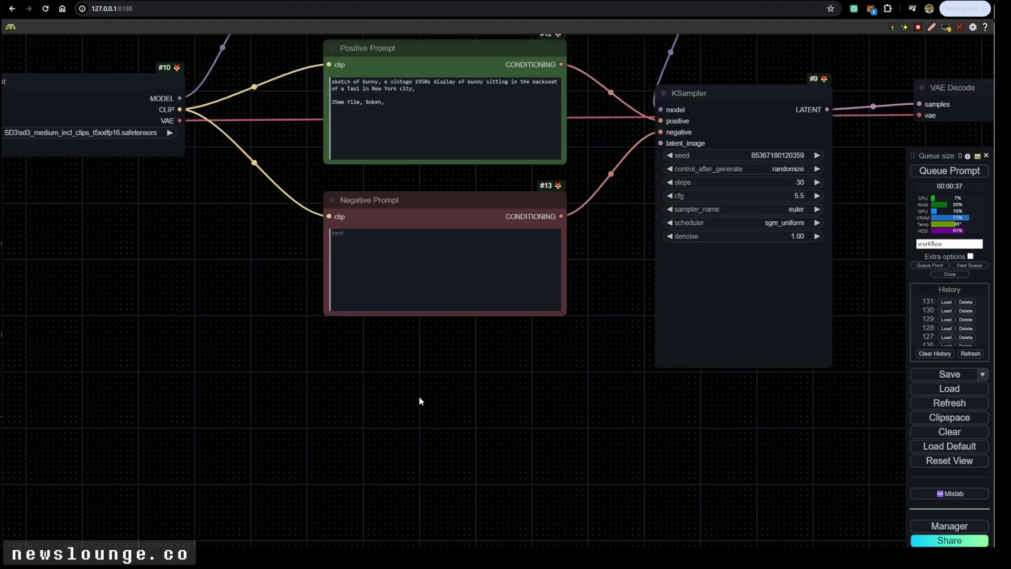
pyautogui.doubleClick(429, 376)
pyautogui.write('em')
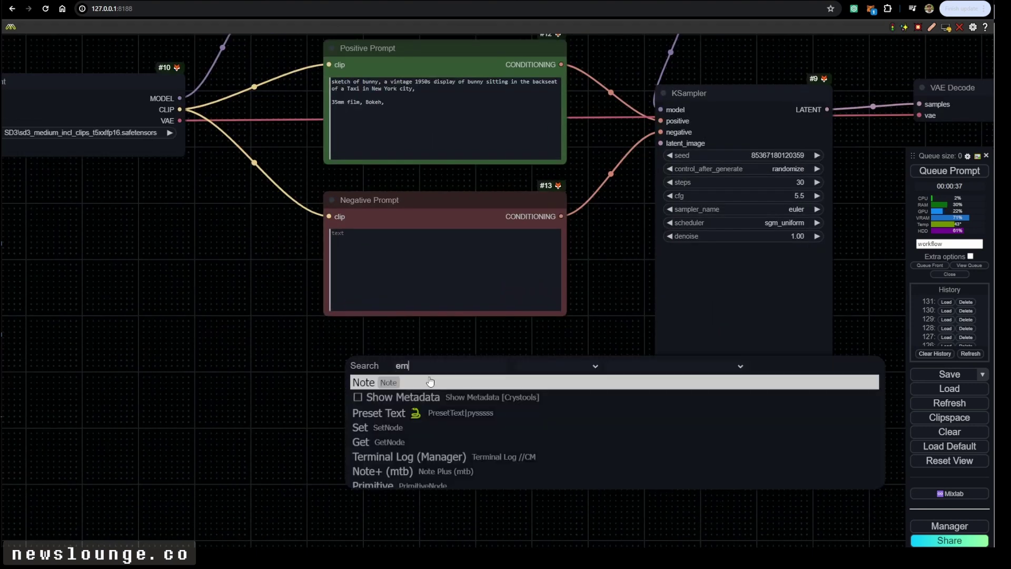
pyautogui.write('pty')
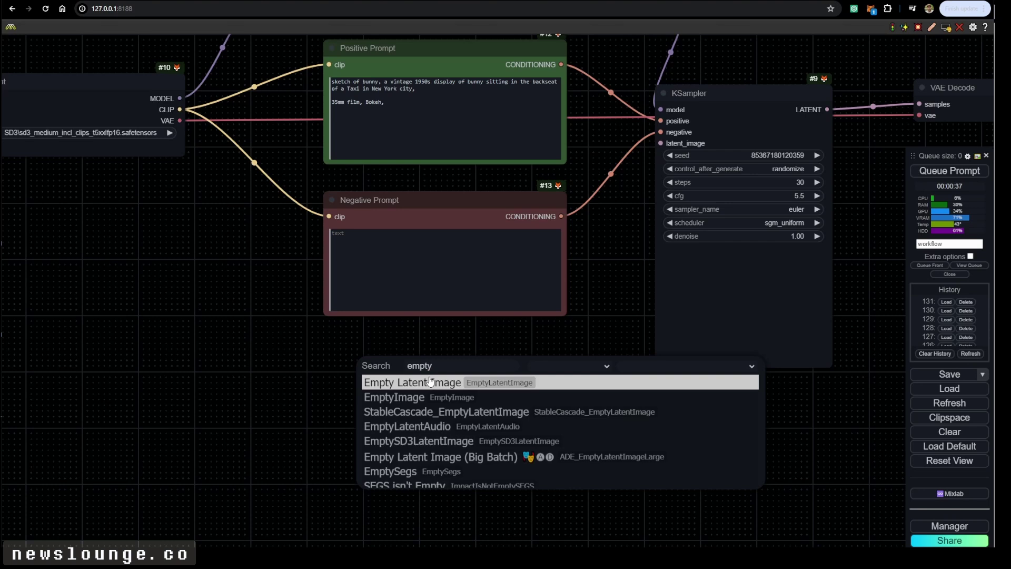
pyautogui.write('late')
pyautogui.click(431, 382)
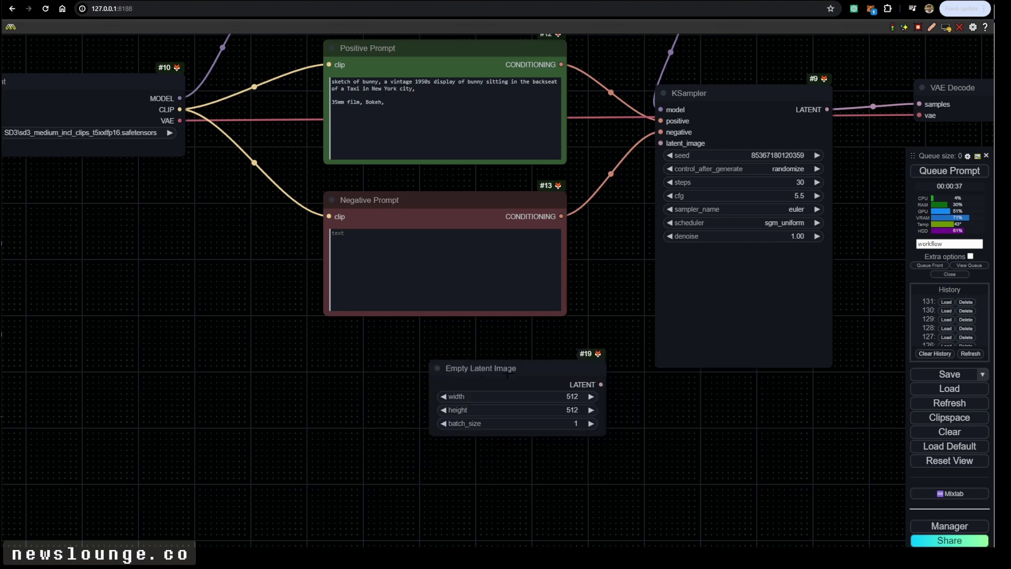
pyautogui.moveTo(506, 370); pyautogui.dragTo(430, 367)
# Step: Set the Empty Latent Image batch_size to 3 and connect its LATENT output to the copied KSampler's latent_image input
pyautogui.click(496, 425)
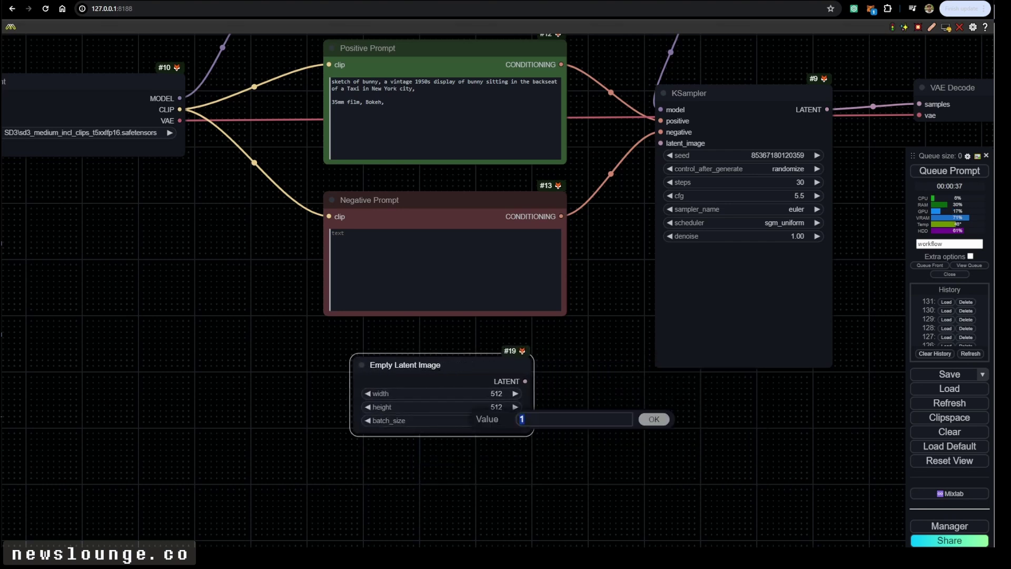
pyautogui.write('3')
pyautogui.press('Return')
pyautogui.moveTo(525, 380); pyautogui.dragTo(660, 143)
pyautogui.moveTo(863, 221); pyautogui.dragTo(810, 237)
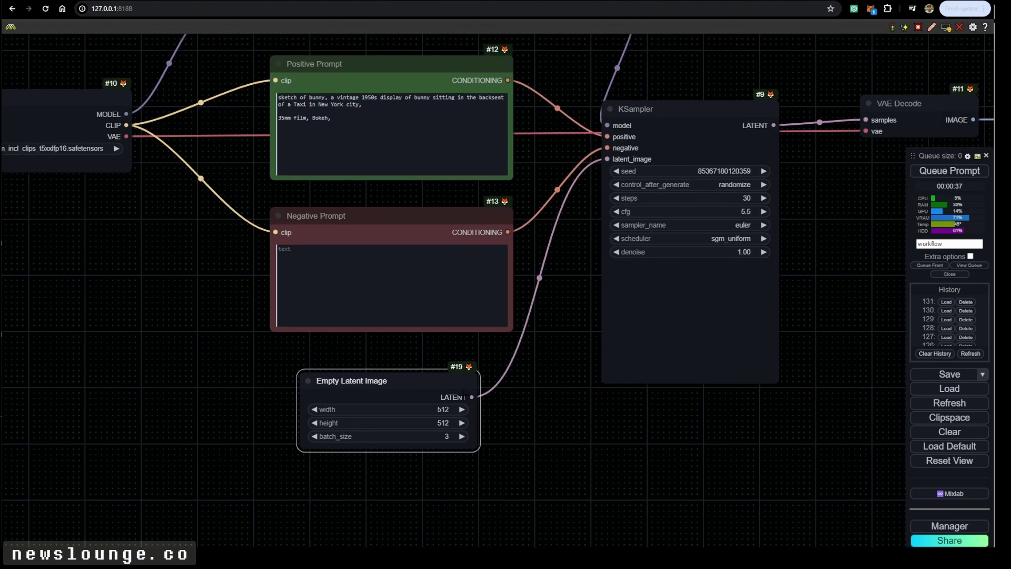
pyautogui.moveTo(416, 381); pyautogui.dragTo(420, 381)
# Step: Set the copied workflow's checkpoint to SDXL_NewRealityXL_20.safetensors
pyautogui.moveTo(241, 223); pyautogui.dragTo(403, 430)
pyautogui.scroll(2, 131, 356)
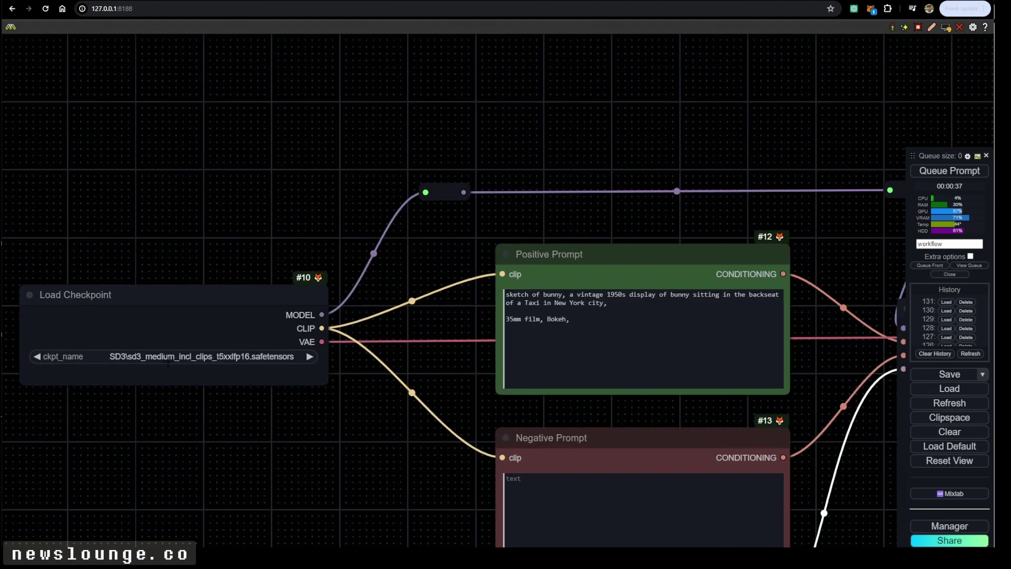
pyautogui.click(133, 357)
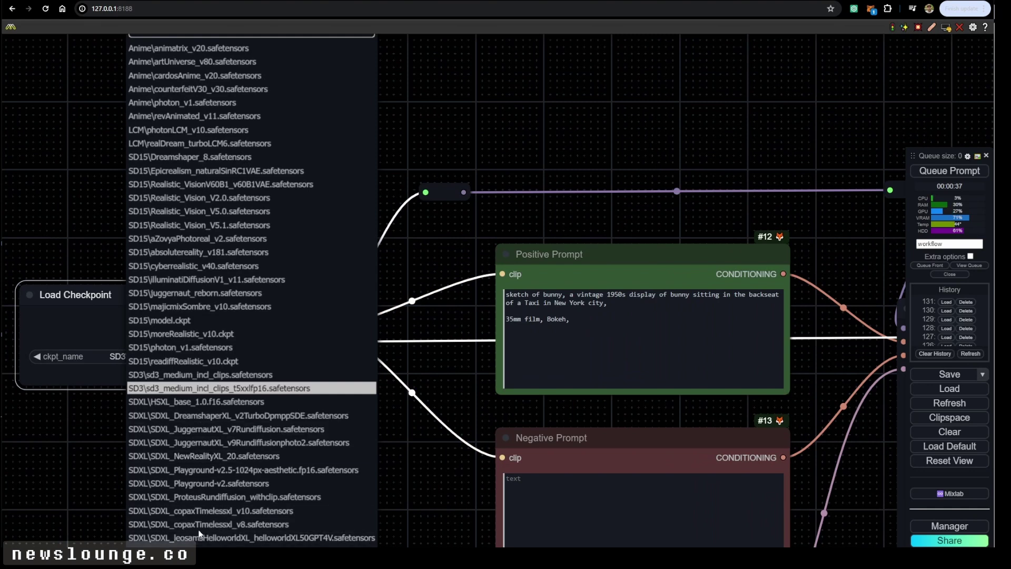
pyautogui.click(206, 456)
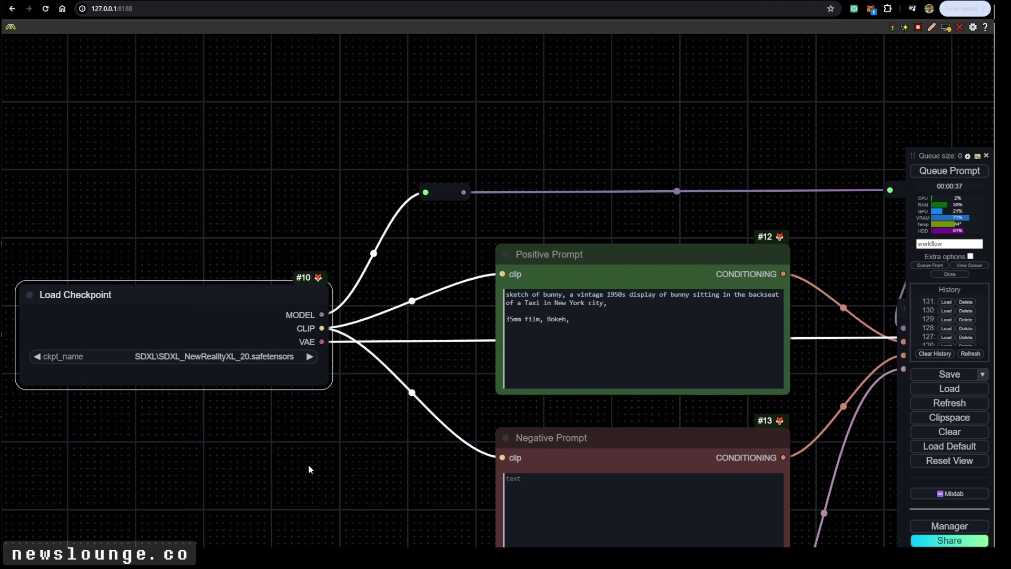
# Step: Set the copied KSampler's sampler_name to dpmpp_2m_sde and its scheduler to karras
pyautogui.scroll(-5, 402, 400)
pyautogui.moveTo(652, 403); pyautogui.dragTo(551, 358)
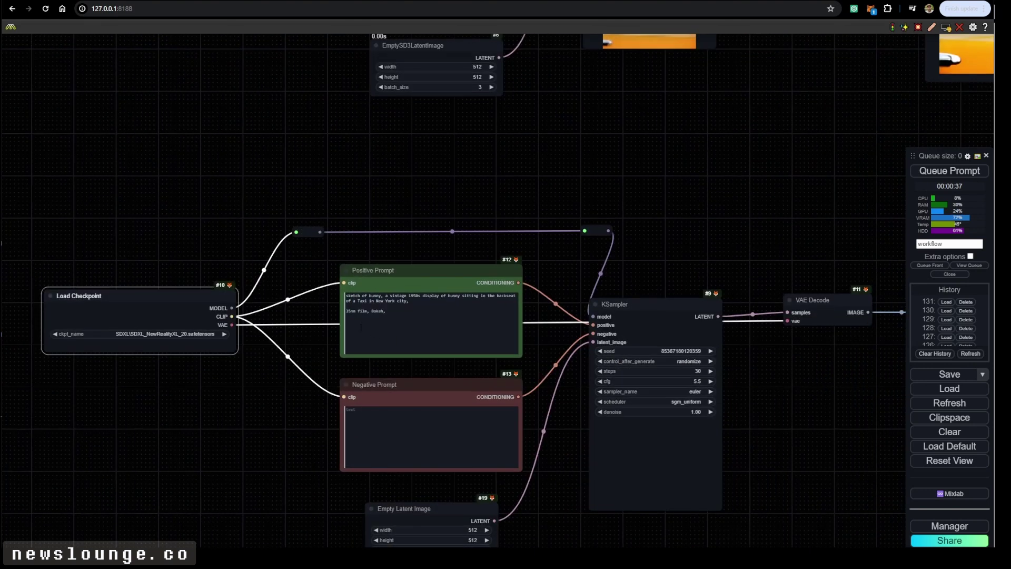
pyautogui.scroll(4, 329, 303)
pyautogui.moveTo(329, 425); pyautogui.dragTo(240, 155)
pyautogui.moveTo(564, 345); pyautogui.dragTo(378, 494)
pyautogui.scroll(-3, 378, 497)
pyautogui.scroll(4, 591, 360)
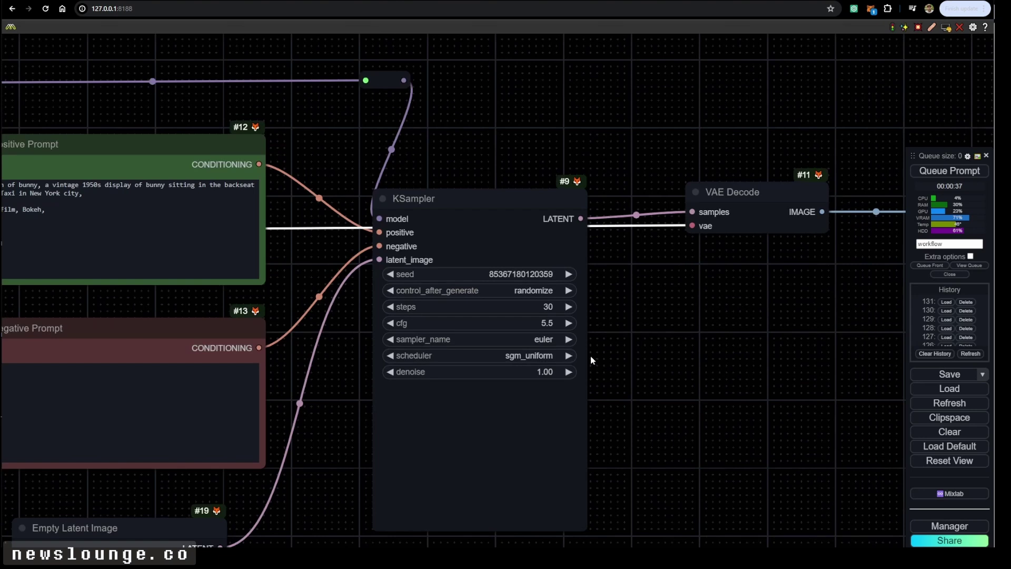
pyautogui.click(536, 339)
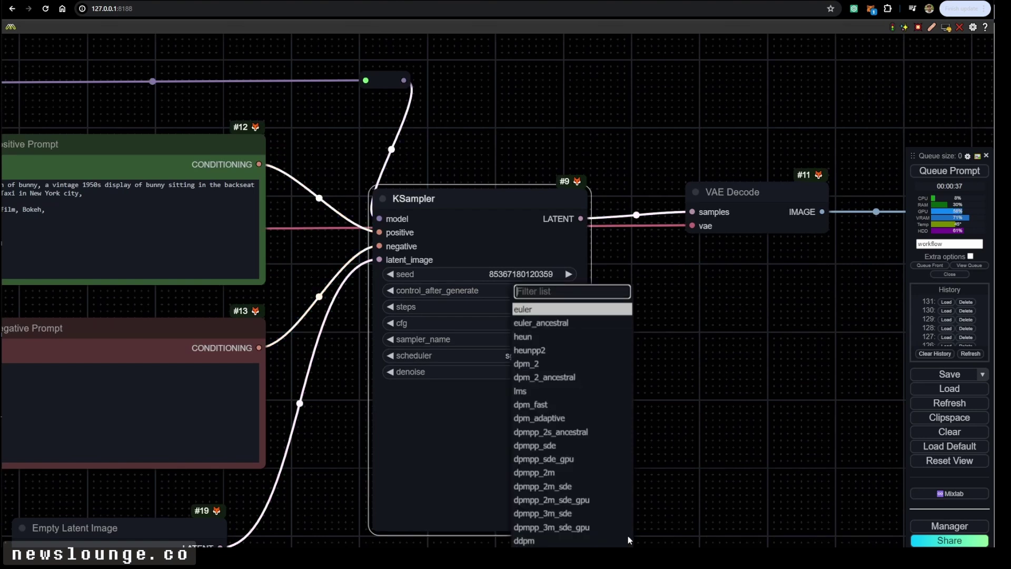
pyautogui.click(559, 488)
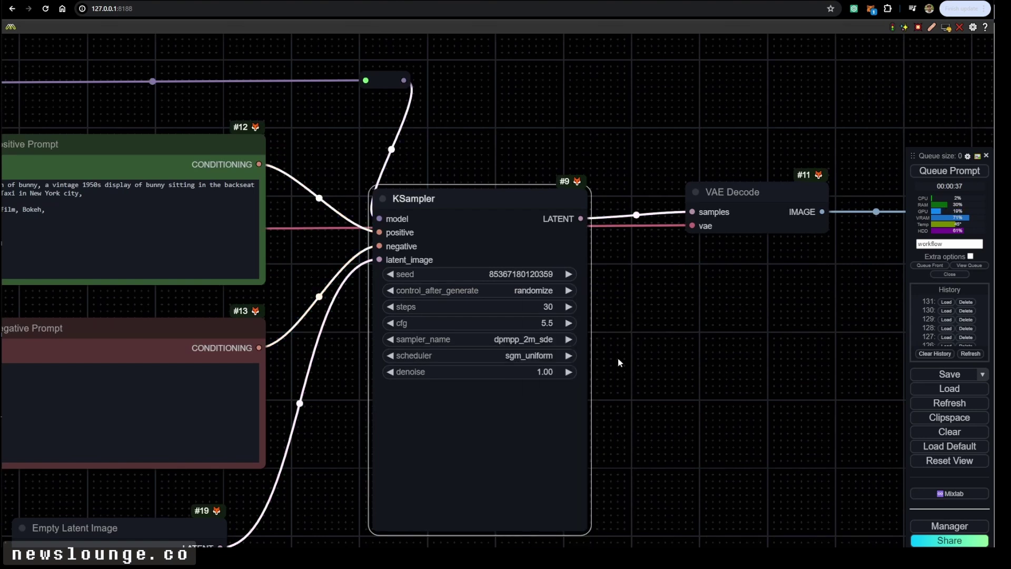
pyautogui.click(560, 358)
pyautogui.click(548, 401)
# Step: Queue a generation of both the SD3 and SDXL workflows and bring both node chains into view
pyautogui.scroll(-2, 592, 399)
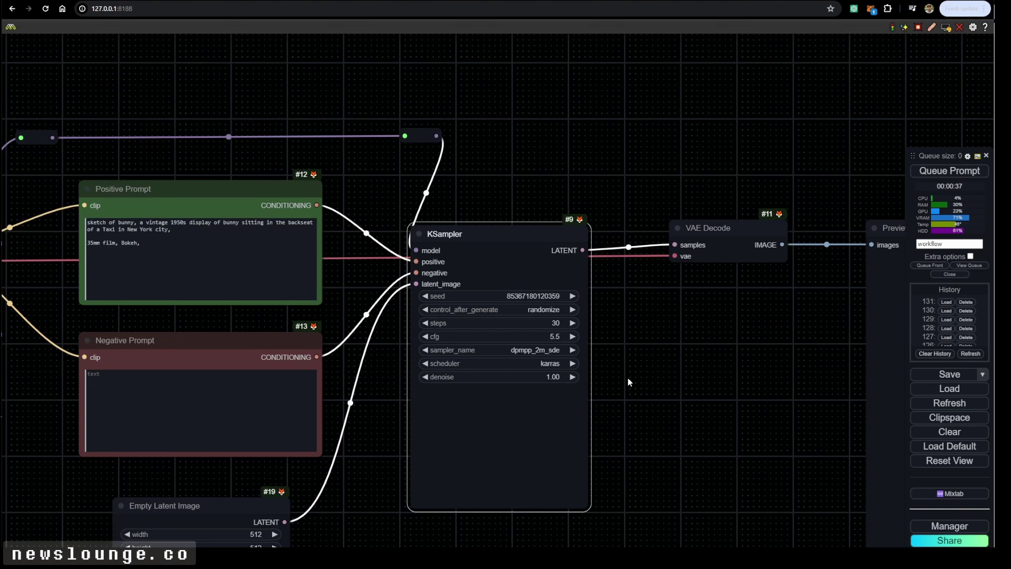
pyautogui.scroll(-4, 628, 378)
pyautogui.moveTo(713, 360); pyautogui.dragTo(580, 383)
pyautogui.click(958, 174)
pyautogui.scroll(-3, 769, 210)
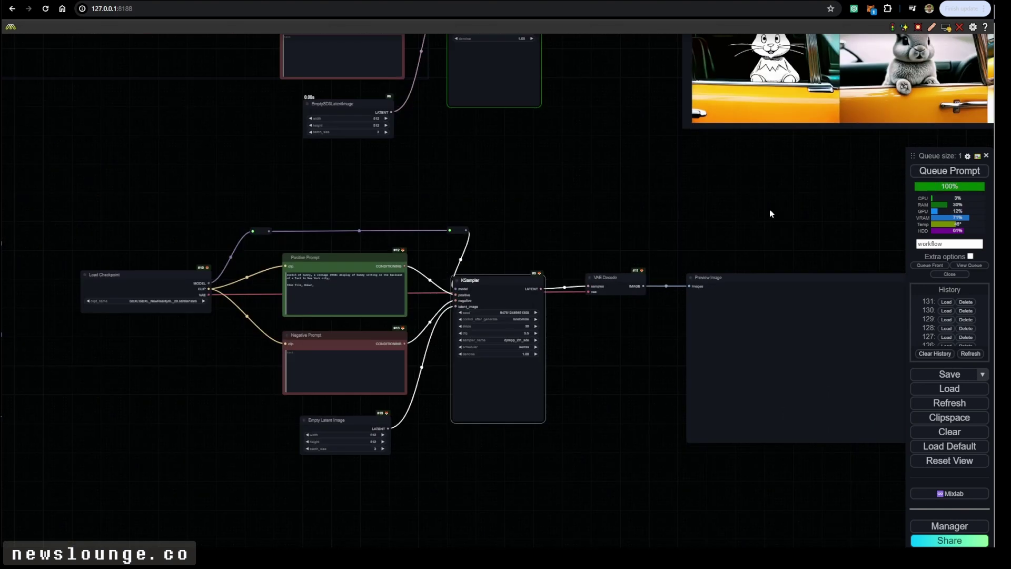
pyautogui.moveTo(769, 214); pyautogui.dragTo(503, 214)
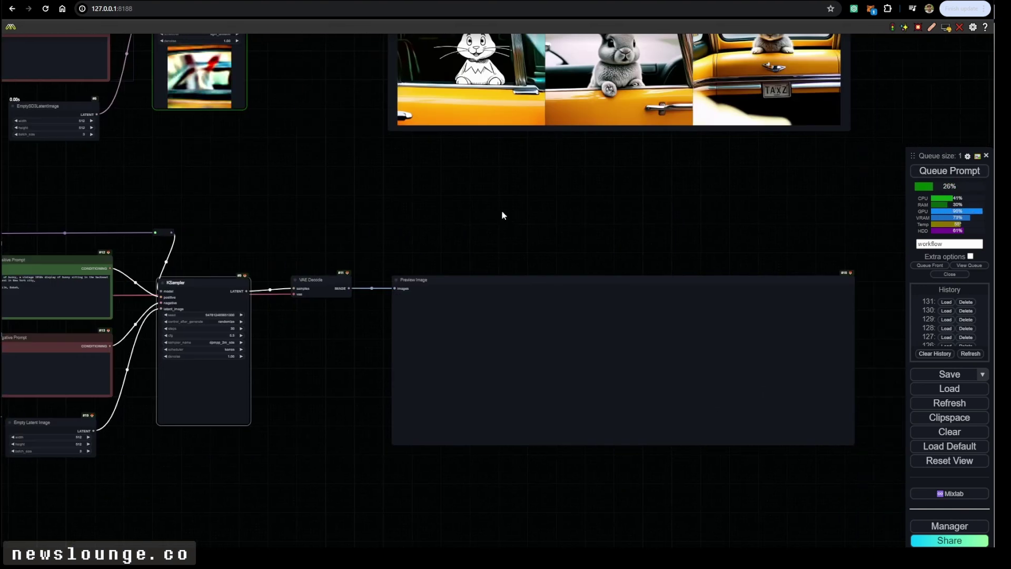
pyautogui.moveTo(354, 197); pyautogui.dragTo(463, 340)
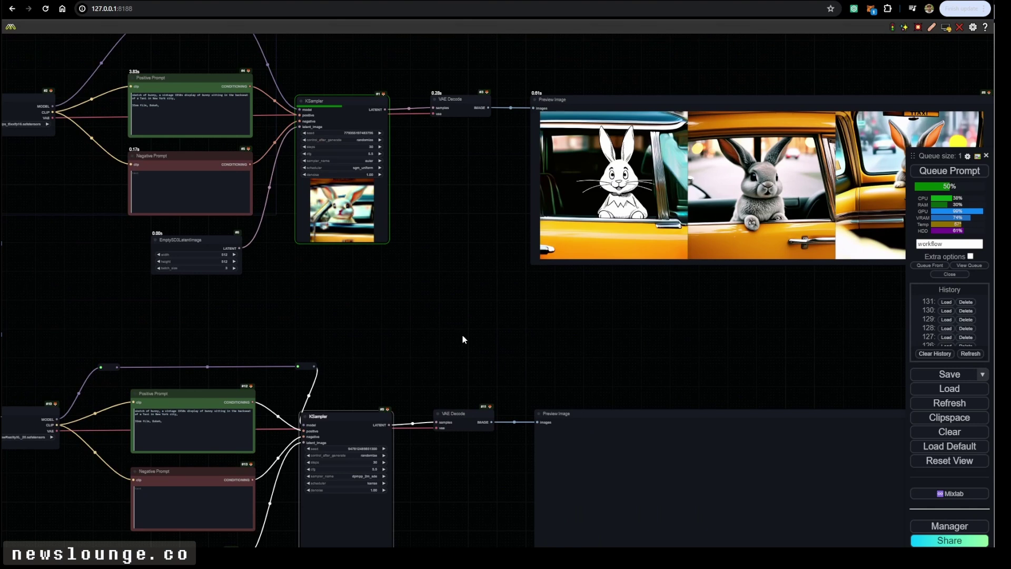
pyautogui.scroll(-3, 463, 337)
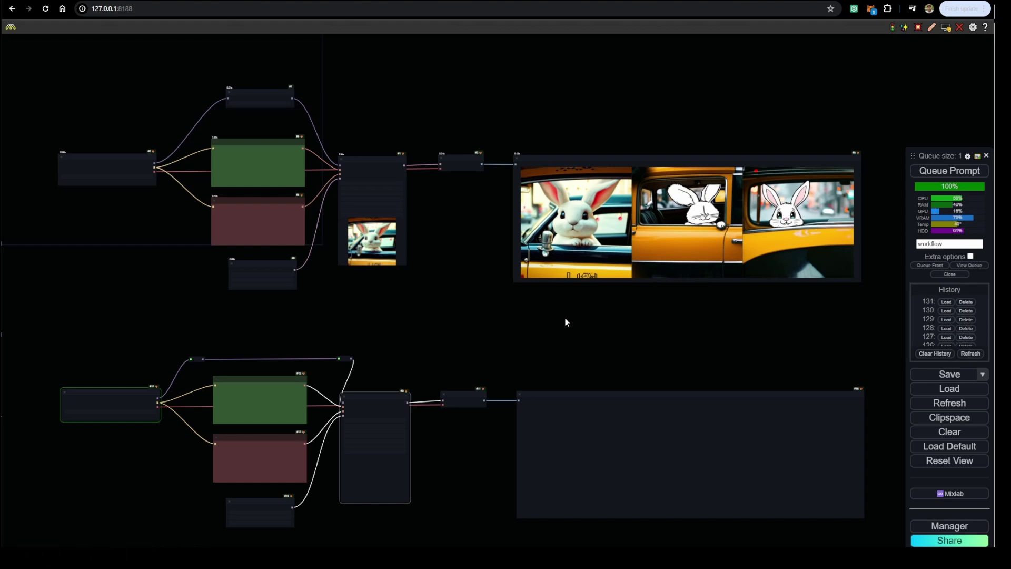
# Step: Compare the sketch bunny images of the SD3 workflow with the batches of the SDXL copy in their Preview Image nodes
pyautogui.moveTo(565, 317); pyautogui.dragTo(414, 347)
pyautogui.scroll(9, 454, 304)
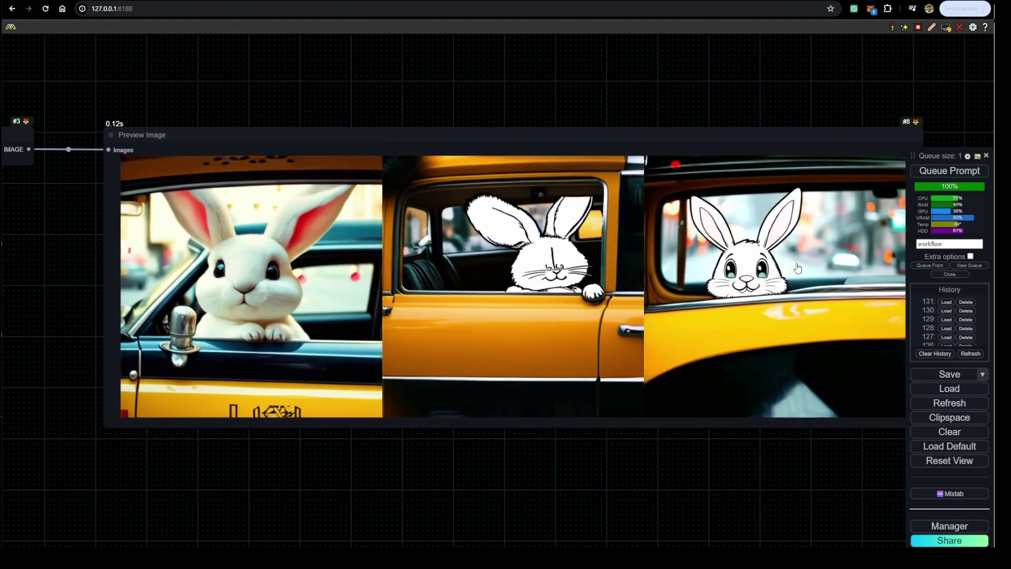
pyautogui.moveTo(795, 267); pyautogui.dragTo(560, 312)
pyautogui.scroll(-5, 526, 326)
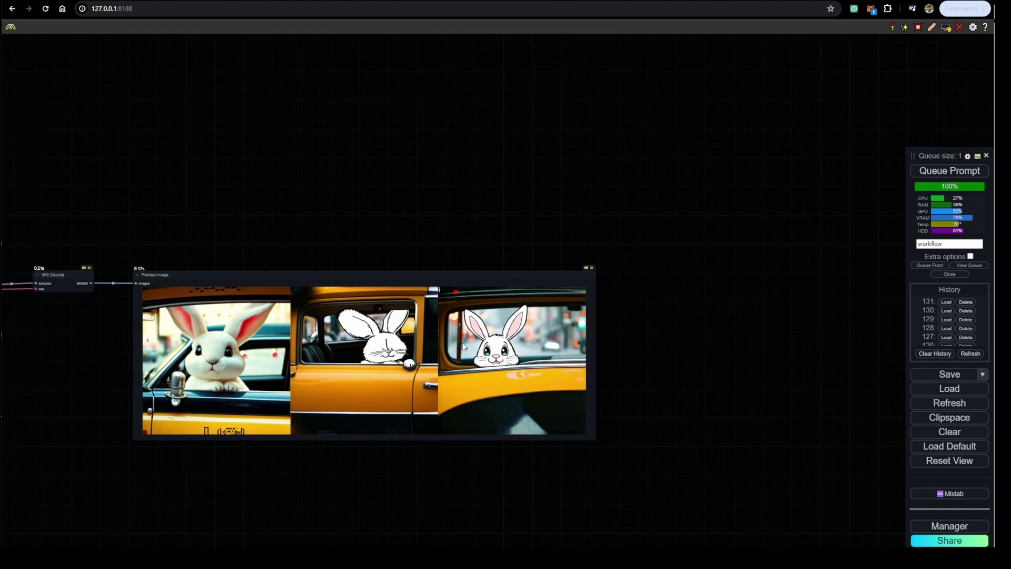
pyautogui.scroll(-2, 295, 324)
pyautogui.moveTo(296, 321); pyautogui.dragTo(320, 368)
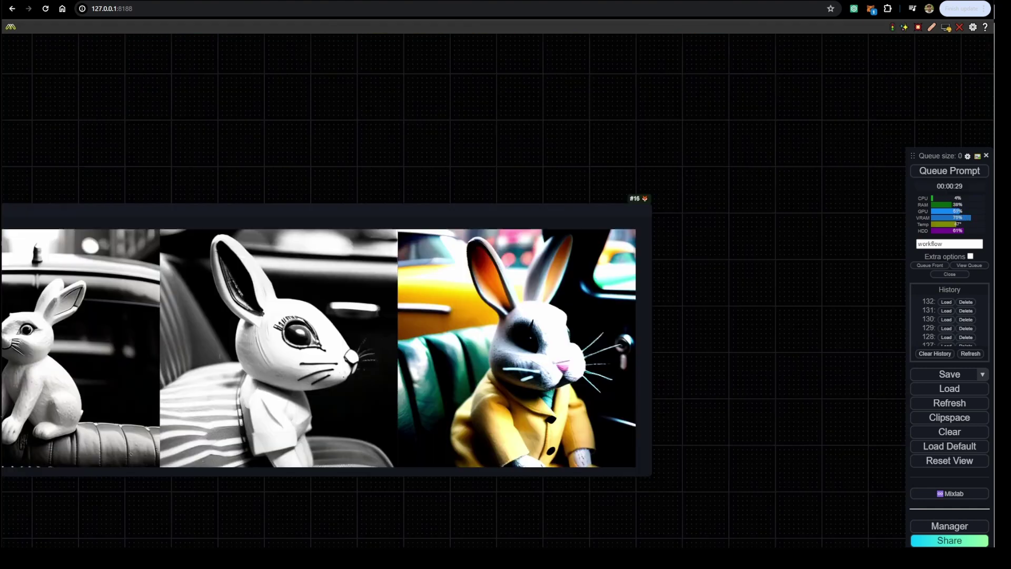
pyautogui.moveTo(373, 380); pyautogui.dragTo(468, 379)
pyautogui.scroll(2, 469, 379)
pyautogui.moveTo(58, 373); pyautogui.dragTo(405, 361)
pyautogui.scroll(-2, 405, 361)
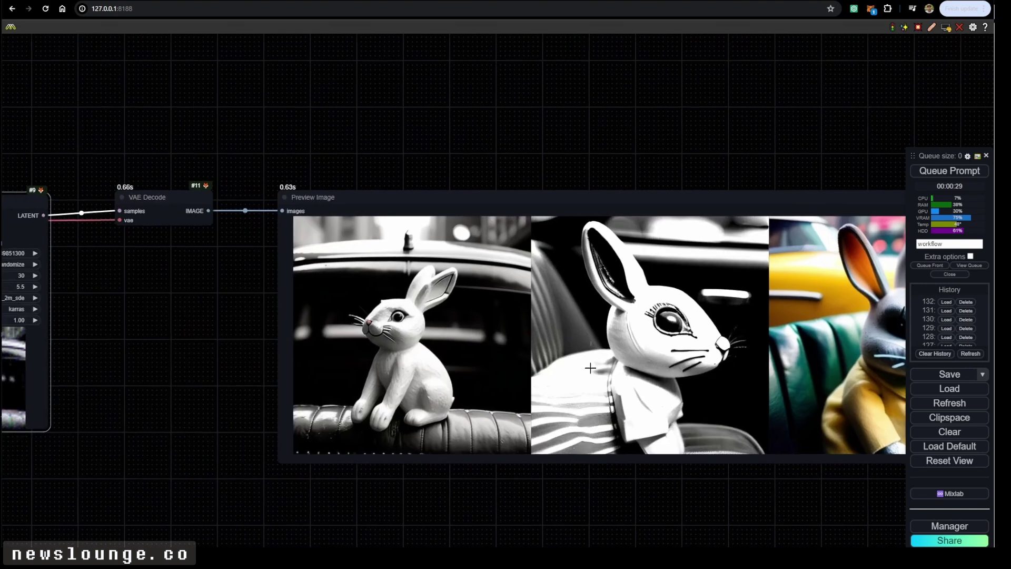
pyautogui.scroll(3, 376, 377)
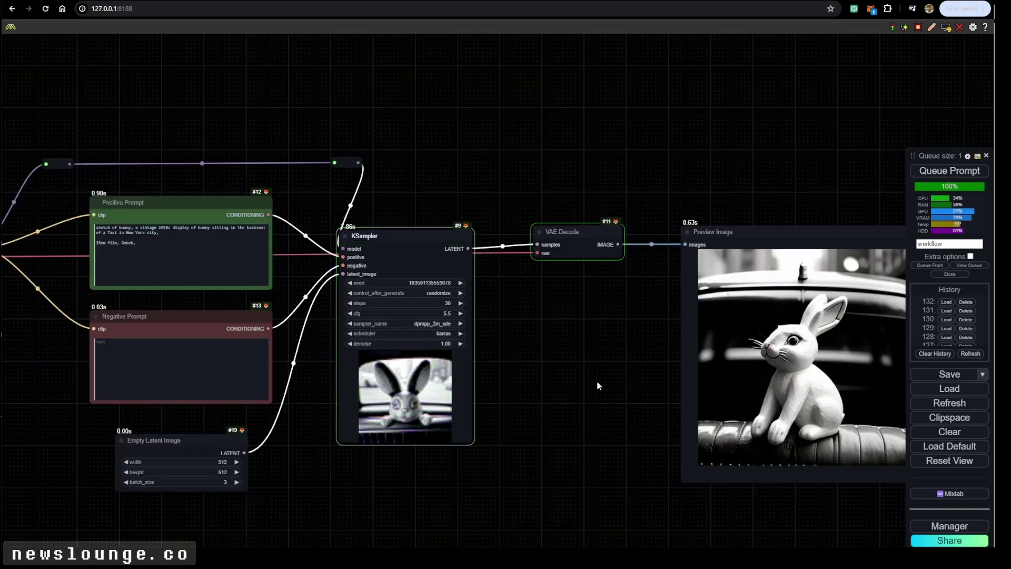
pyautogui.moveTo(598, 380); pyautogui.dragTo(140, 397)
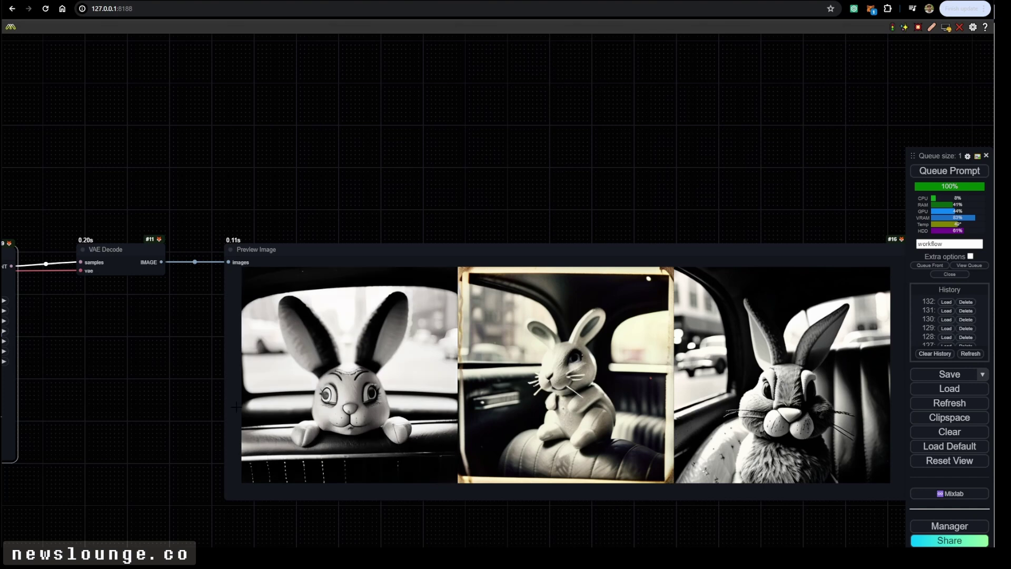
# Step: Delete the word "1950s" from the SDXL copy's positive prompt
pyautogui.moveTo(221, 407); pyautogui.dragTo(454, 402)
pyautogui.moveTo(369, 405); pyautogui.dragTo(669, 405)
pyautogui.scroll(9, 275, 341)
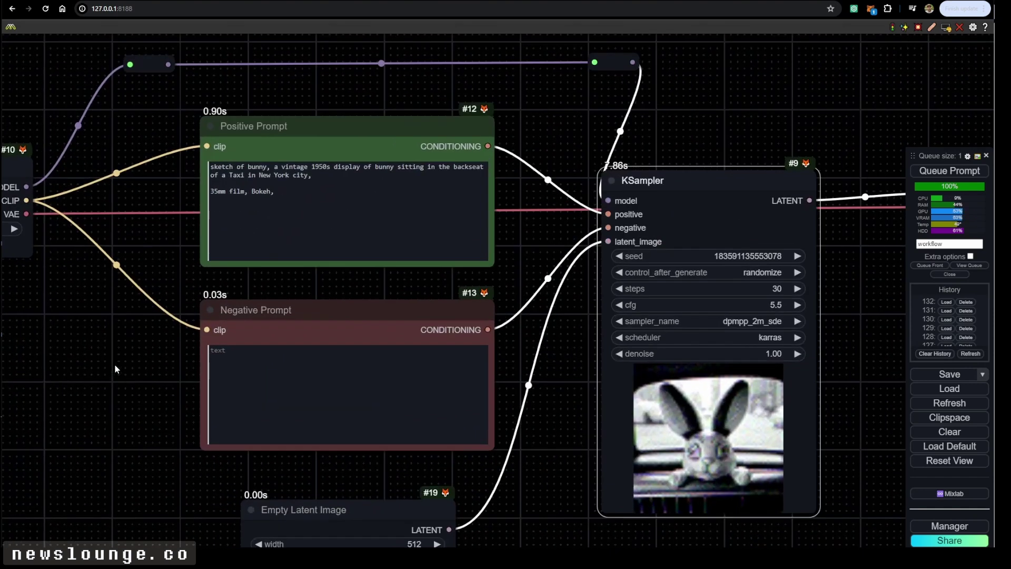
pyautogui.click(274, 341)
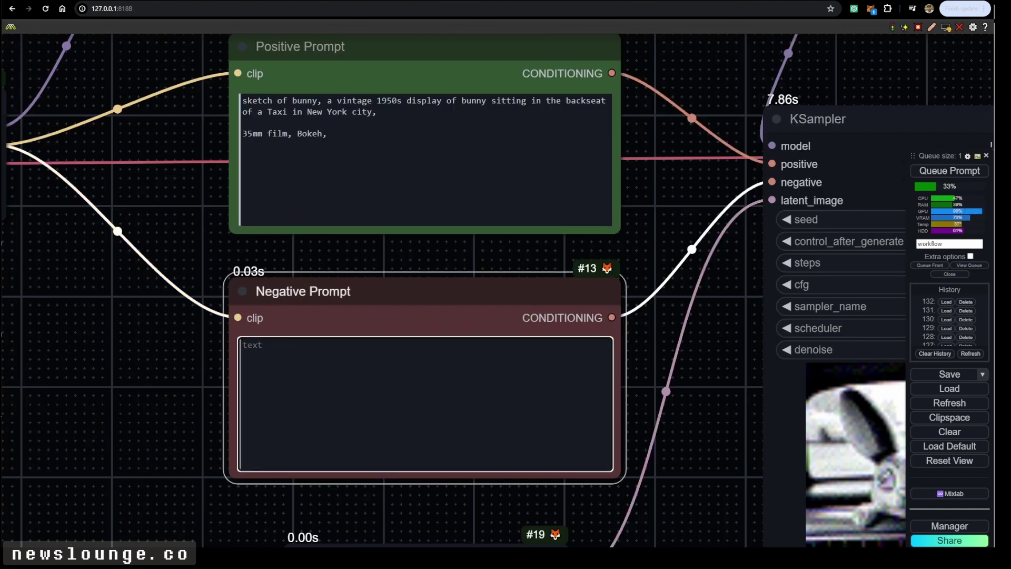
pyautogui.doubleClick(355, 101)
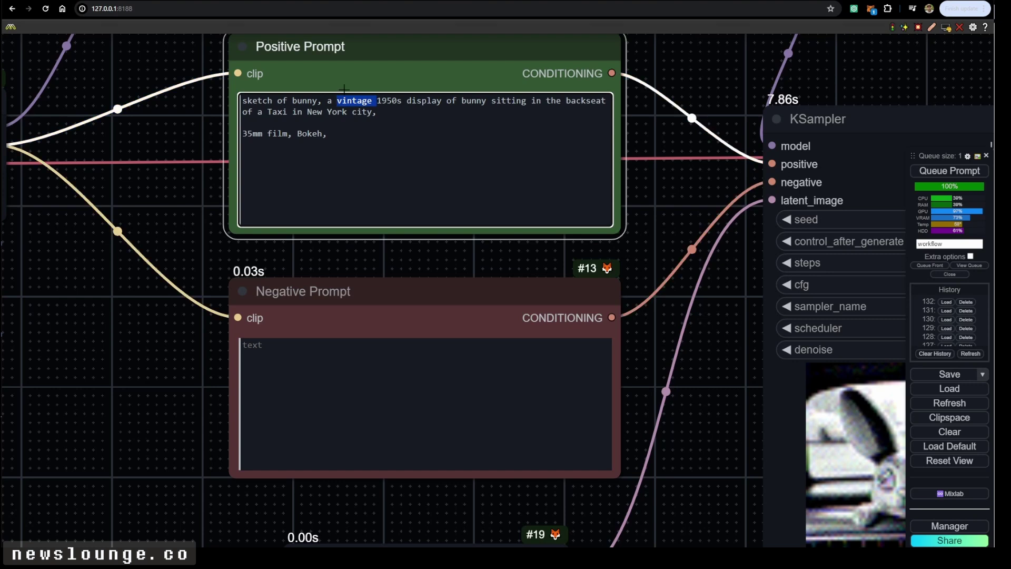
pyautogui.doubleClick(389, 101)
pyautogui.press('BackSpace')
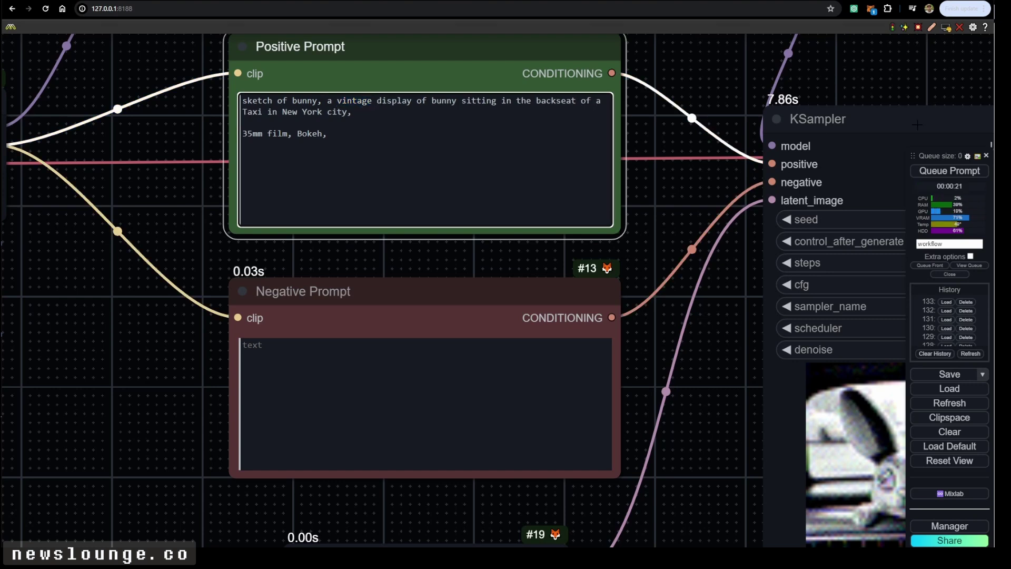
# Step: Enter "ugly, deformed, blurry, noisy" as the SDXL copy's negative prompt
pyautogui.click(287, 356)
pyautogui.write('ugly, de')
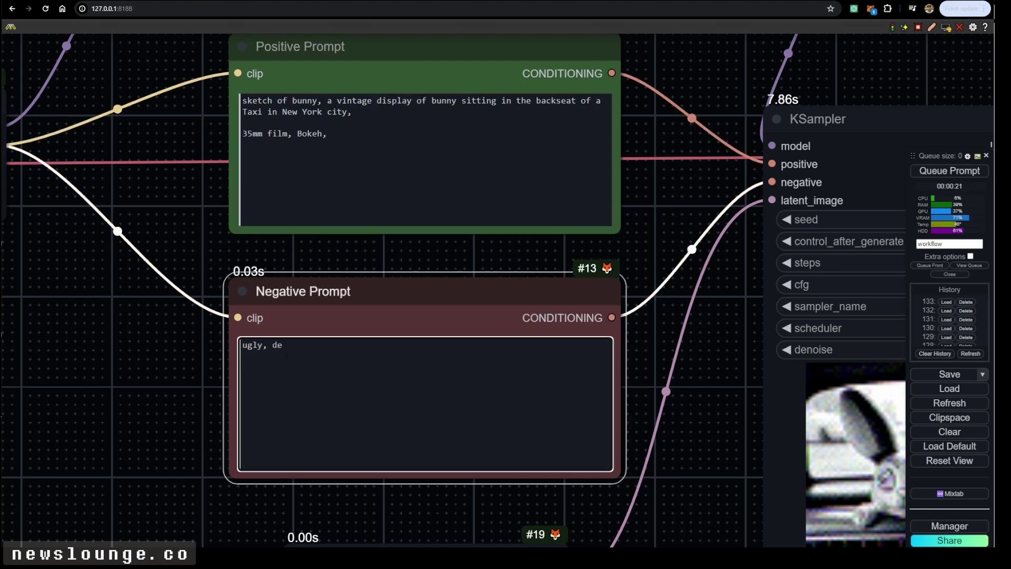
pyautogui.write('formed, blurry, noisy')
# Step: Queue a generation with the edited prompts and examine the new bunny images in the SDXL copy's Preview Image node
pyautogui.click(968, 174)
pyautogui.scroll(-6, 681, 402)
pyautogui.moveTo(682, 402); pyautogui.dragTo(405, 395)
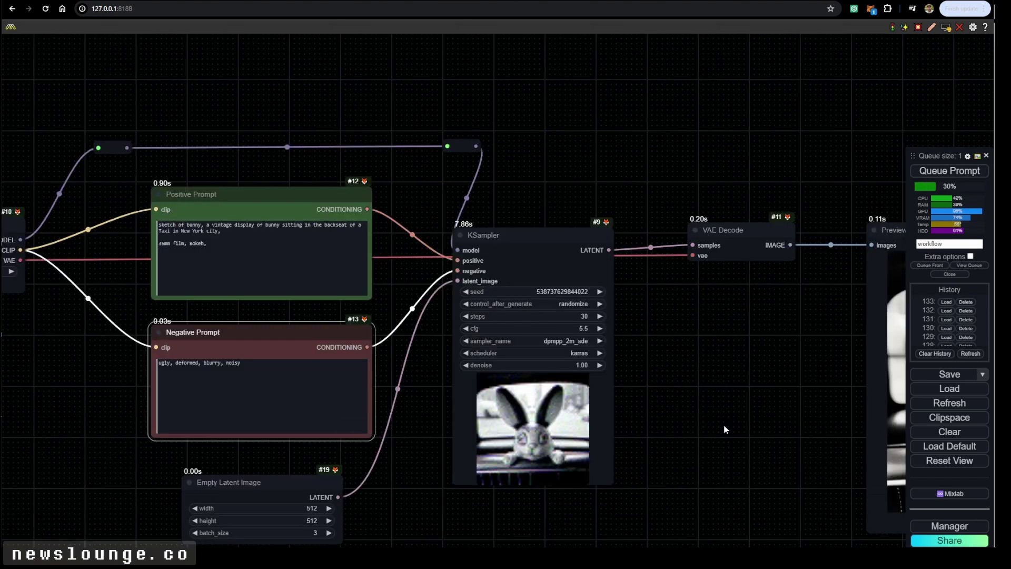
pyautogui.moveTo(725, 430); pyautogui.dragTo(600, 427)
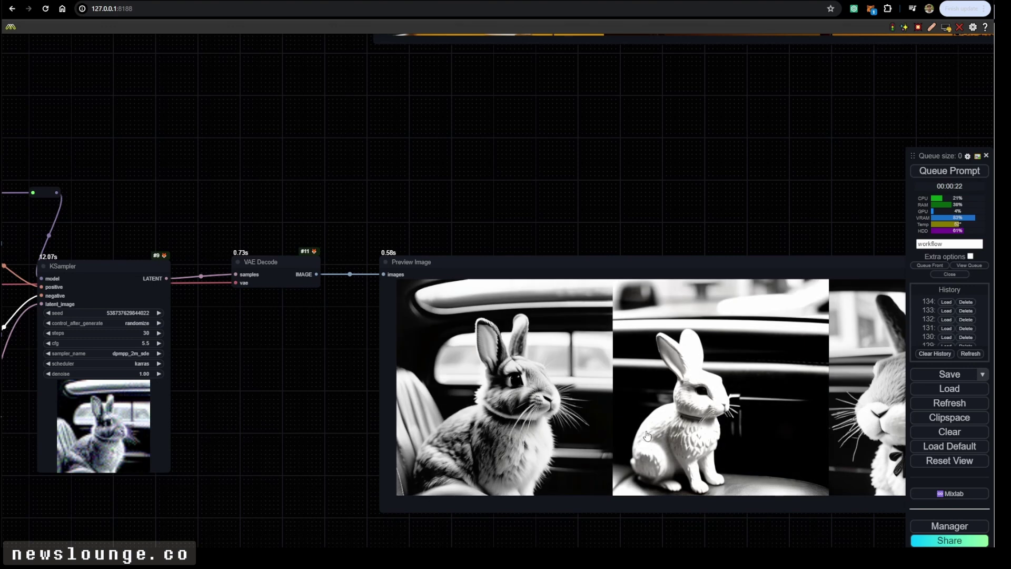
pyautogui.moveTo(647, 435); pyautogui.dragTo(581, 432)
pyautogui.scroll(-3, 396, 445)
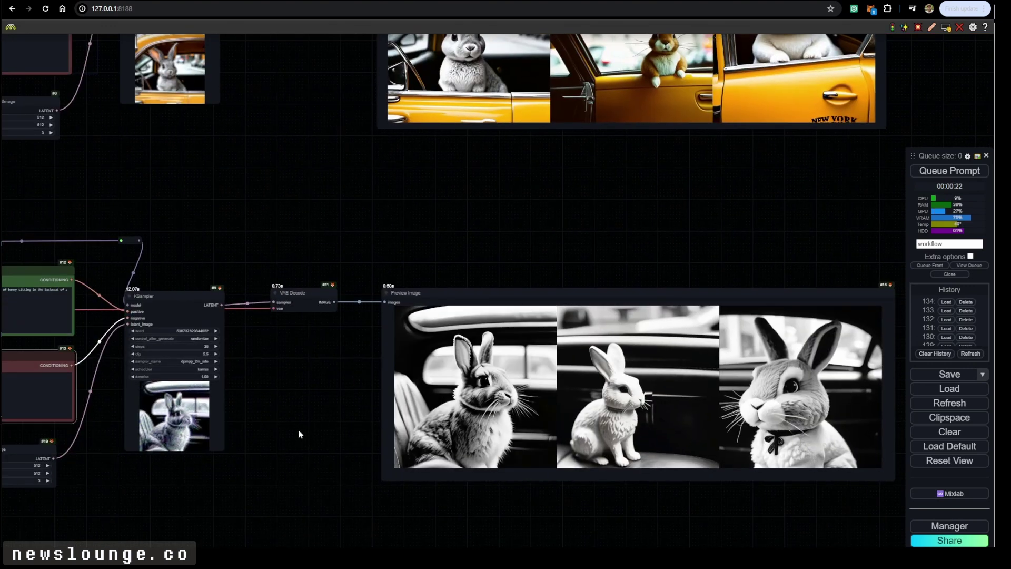
pyautogui.moveTo(746, 488); pyautogui.dragTo(663, 495)
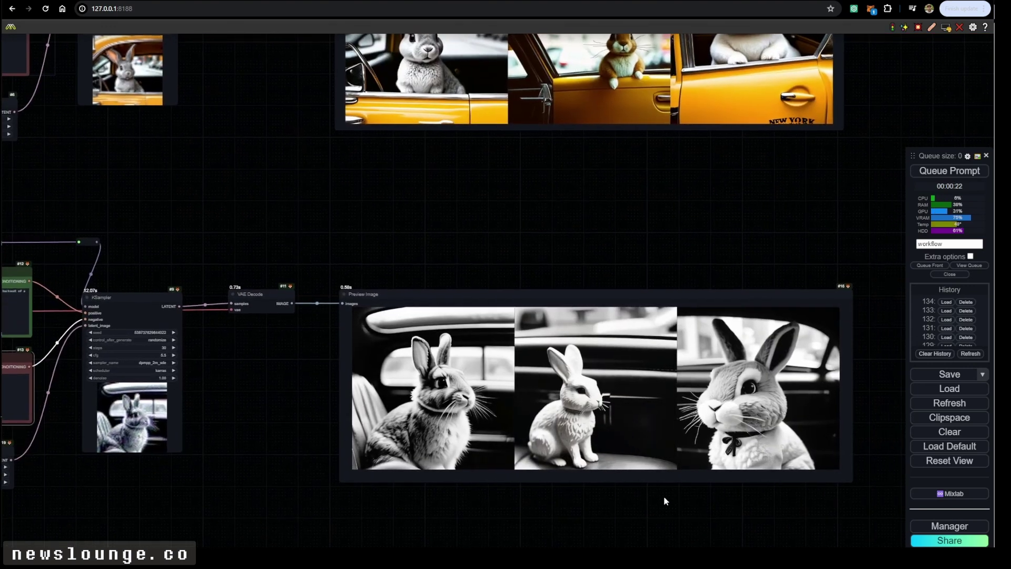
# Step: Reword the second phrase of the SDXL positive prompt to "a cartoon sketch of a bunny sitting in the backseat of a Taxi in New York city"
pyautogui.scroll(3, 634, 467)
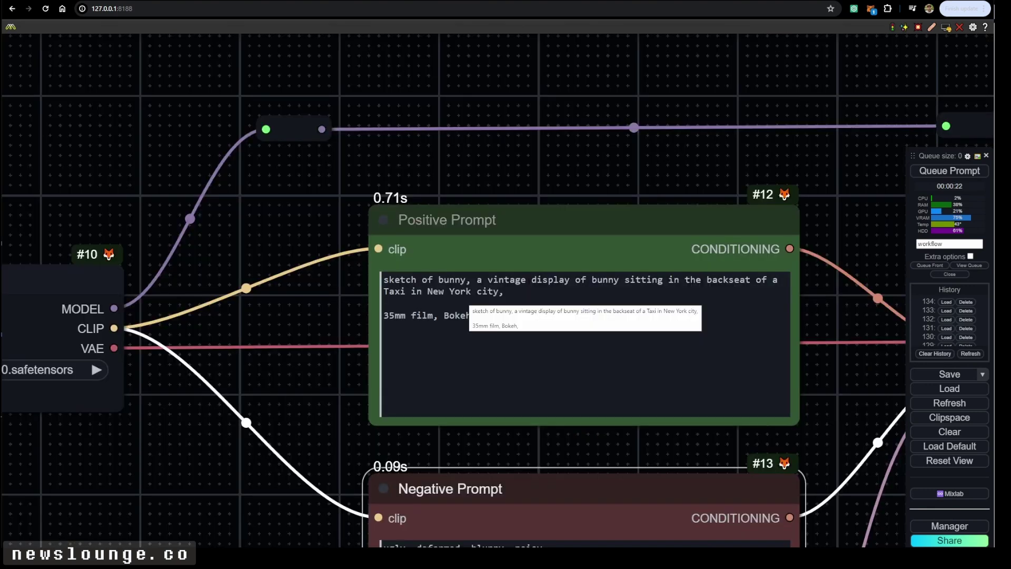
pyautogui.doubleClick(506, 279)
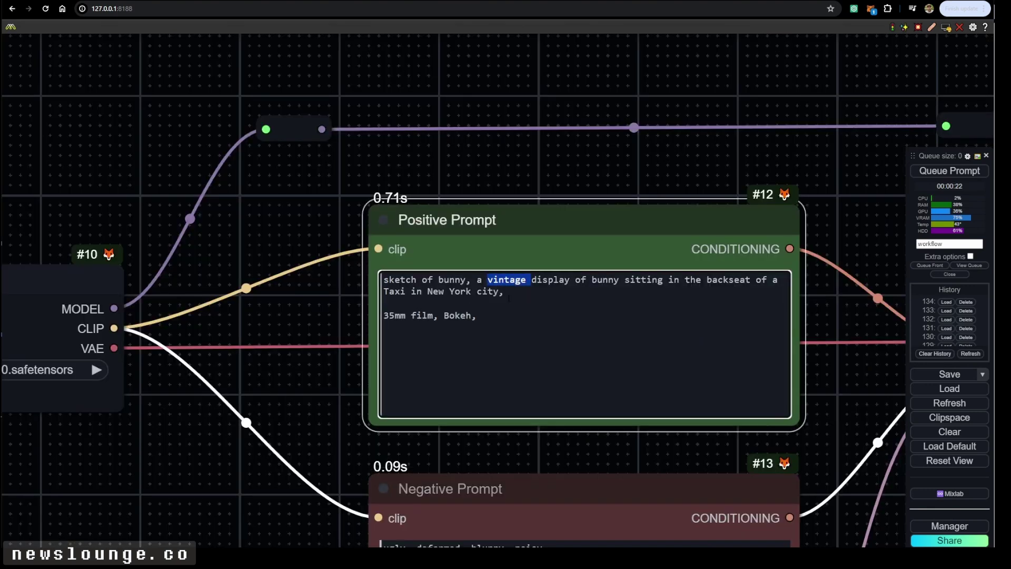
pyautogui.write('cartoon sketch')
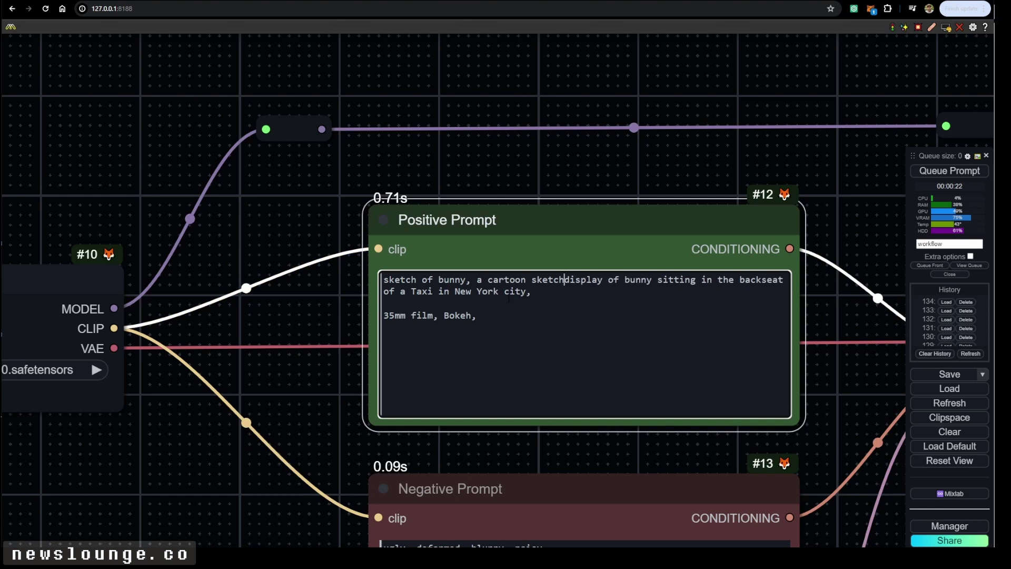
pyautogui.write(' of')
pyautogui.press('Delete')
pyautogui.press('Delete')
pyautogui.press('Delete')
pyautogui.press('Delete')
pyautogui.press('Delete')
pyautogui.press('Delete')
pyautogui.press('Delete')
pyautogui.press('Delete')
pyautogui.press('Delete')
pyautogui.press('Delete')
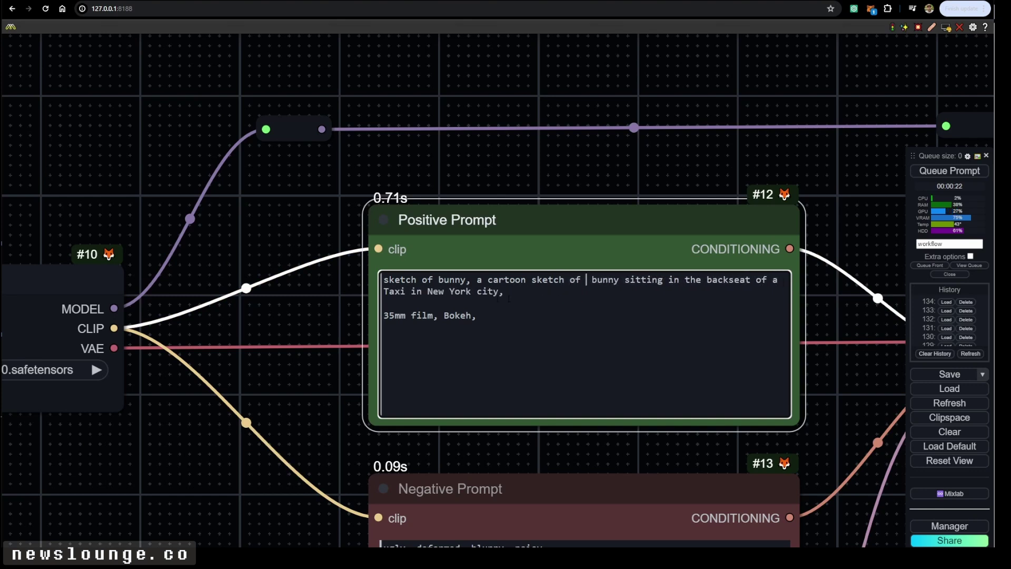
# Step: Queue a generation with the cartoon sketch prompt and examine the new SDXL batch alongside the SD3 images
pyautogui.hotkey('ctrl', 'Return')
pyautogui.scroll(-5, 709, 191)
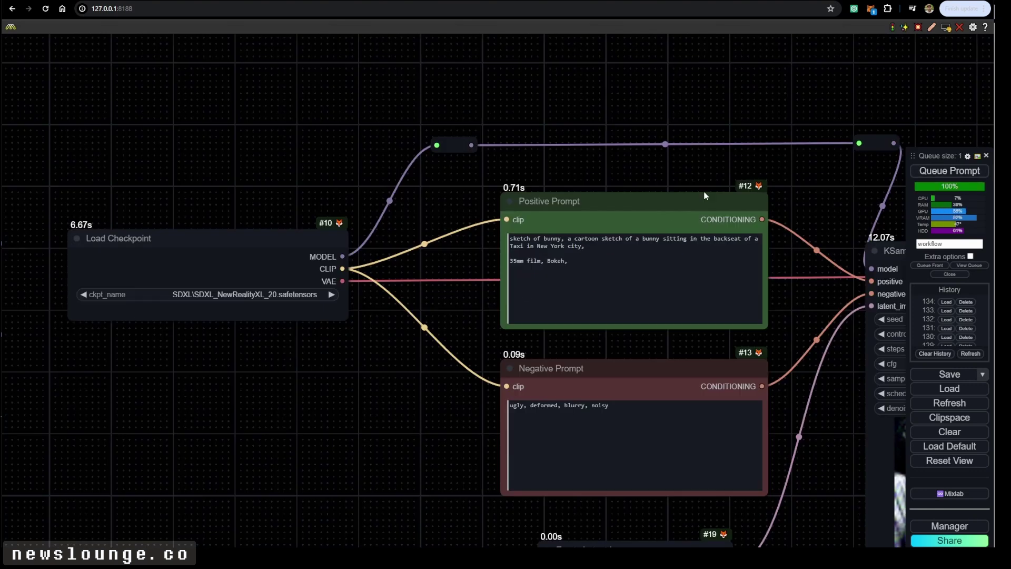
pyautogui.scroll(-4, 747, 186)
pyautogui.moveTo(748, 185); pyautogui.dragTo(312, 200)
pyautogui.moveTo(662, 360); pyautogui.dragTo(266, 319)
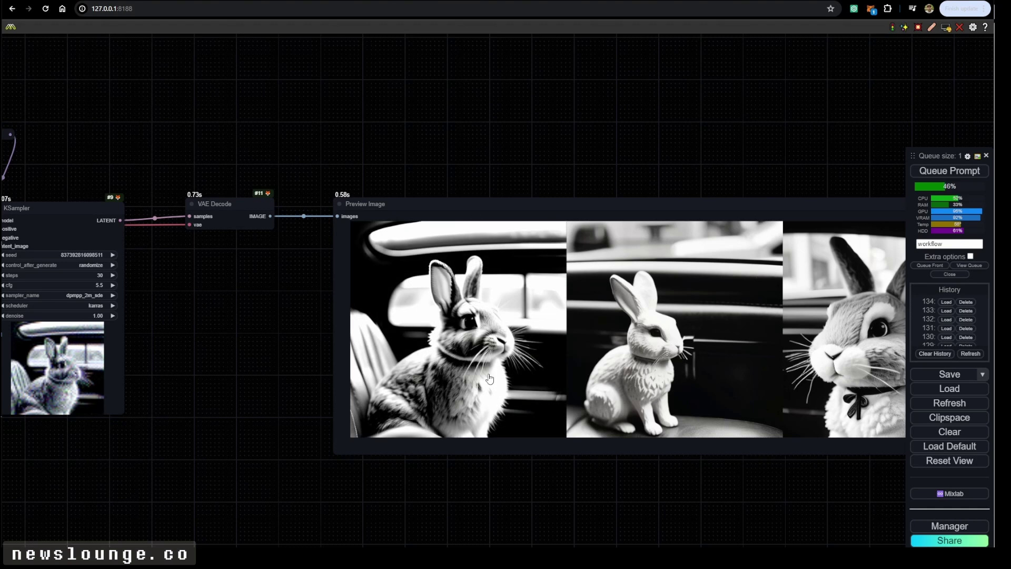
pyautogui.scroll(-2, 490, 378)
pyautogui.moveTo(650, 69); pyautogui.dragTo(542, 292)
pyautogui.scroll(-3, 542, 291)
pyautogui.moveTo(269, 511); pyautogui.dragTo(317, 365)
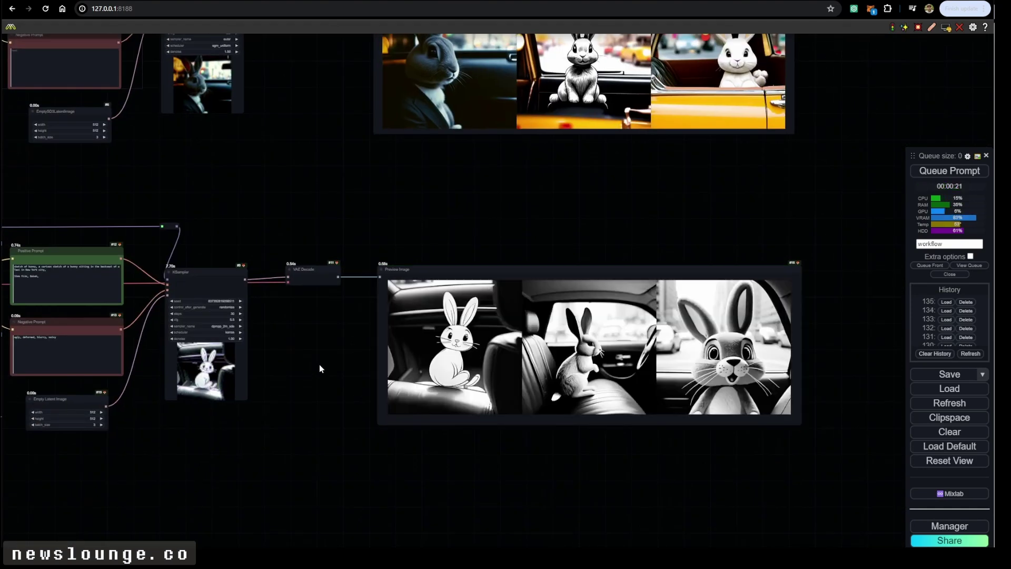
pyautogui.scroll(4, 600, 377)
pyautogui.scroll(2, 386, 365)
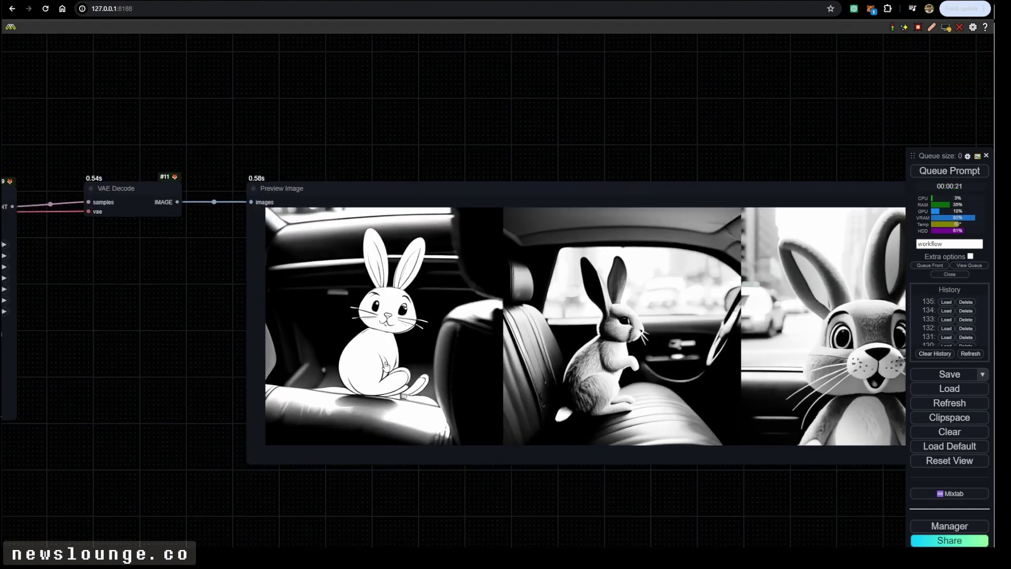
pyautogui.scroll(-3, 382, 385)
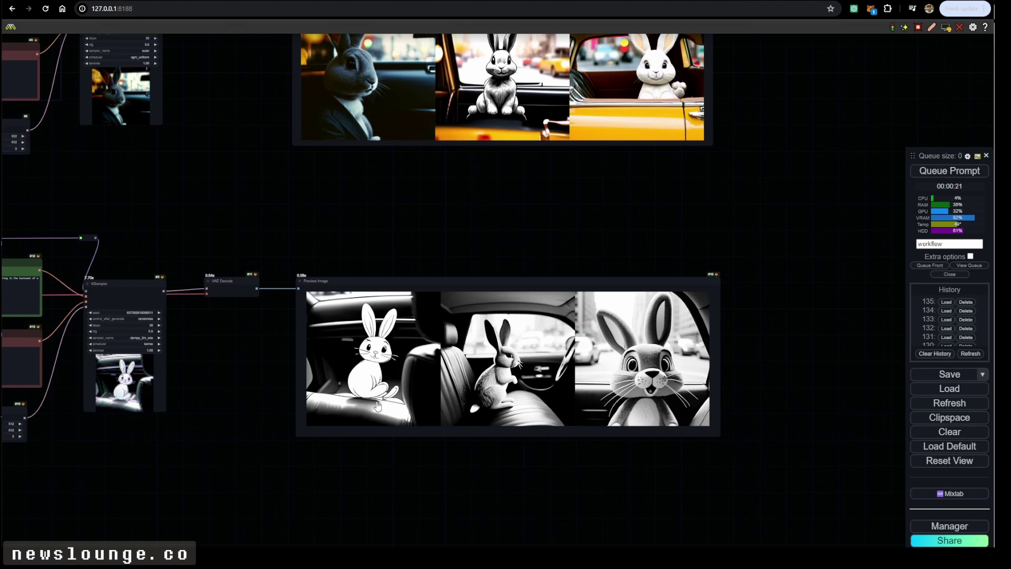
# Step: Add "color" in front of "35mm film" in the SDXL copy's positive prompt
pyautogui.moveTo(253, 393); pyautogui.dragTo(500, 385)
pyautogui.scroll(5, 68, 365)
pyautogui.moveTo(85, 297); pyautogui.dragTo(182, 310)
pyautogui.scroll(3, 363, 427)
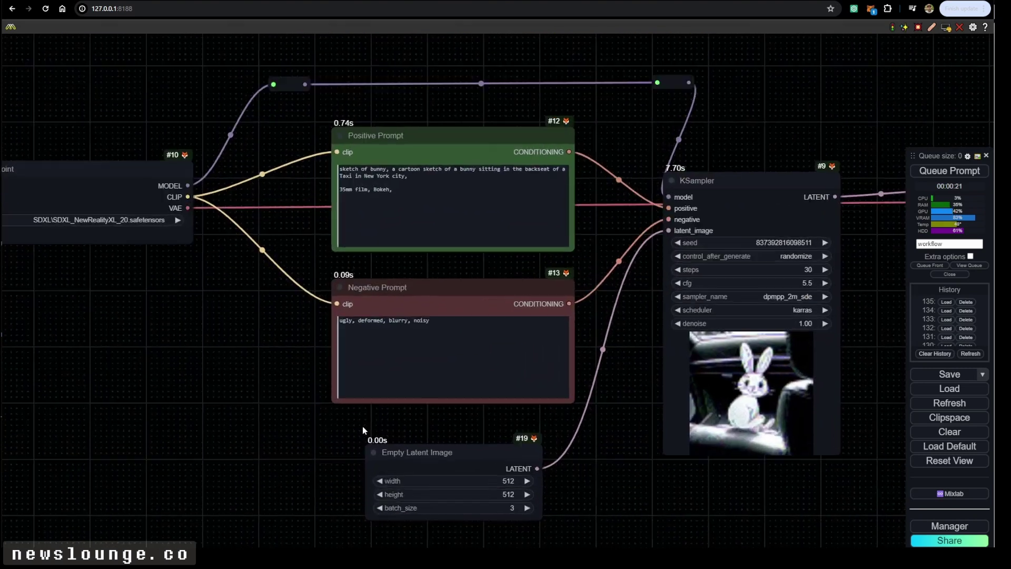
pyautogui.scroll(3, 475, 74)
pyautogui.click(296, 227)
pyautogui.write('color')
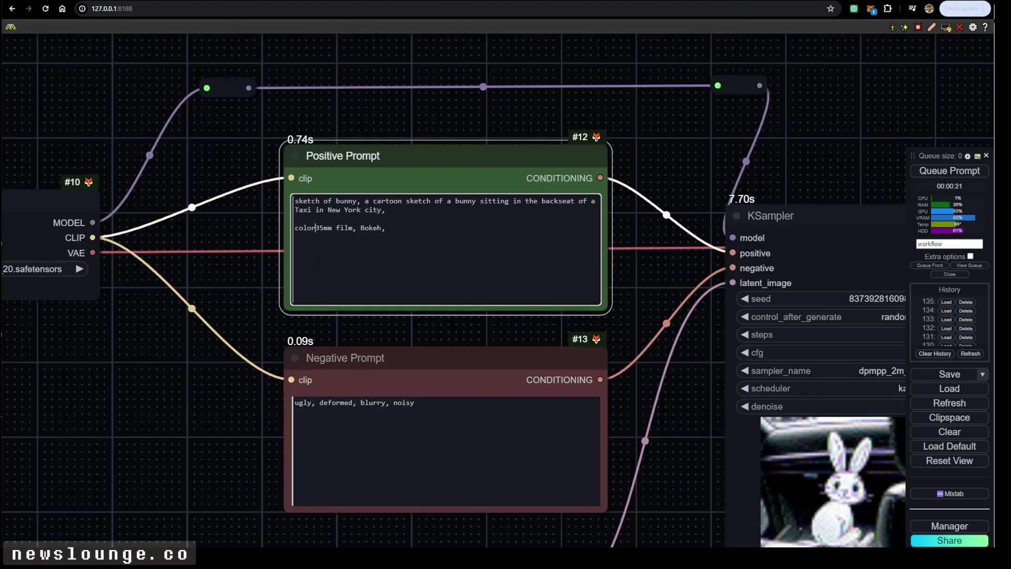
pyautogui.click(858, 164)
# Step: Queue a generation with the color film prompt and examine each resulting image in the SDXL copy's Preview Image node
pyautogui.click(936, 173)
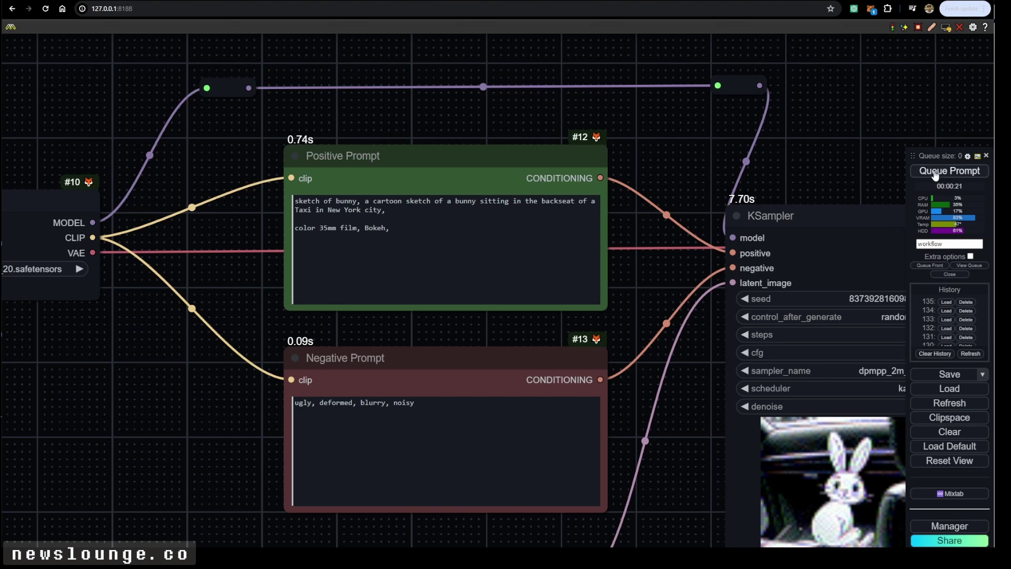
pyautogui.scroll(-4, 837, 159)
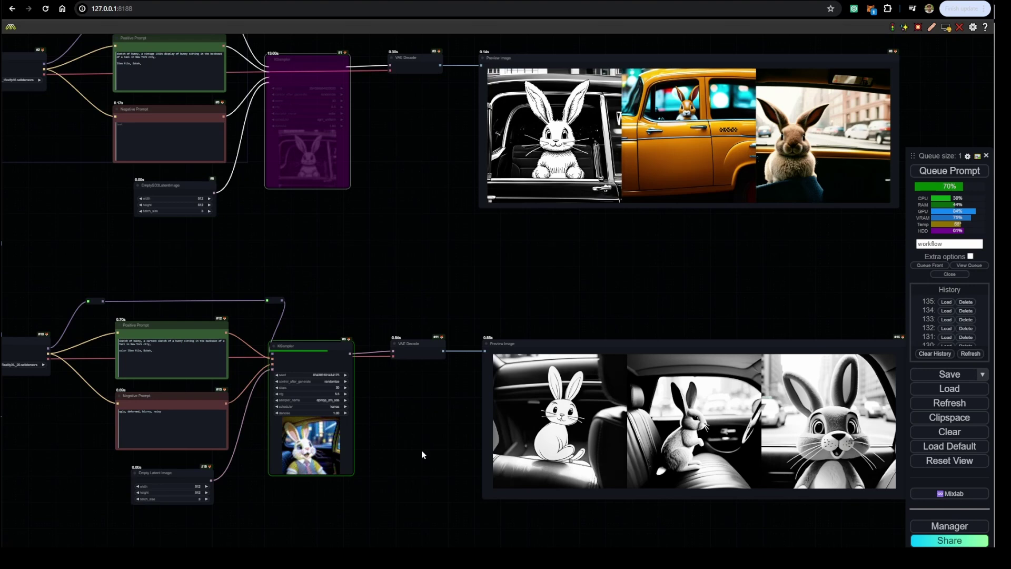
pyautogui.moveTo(456, 441); pyautogui.dragTo(334, 437)
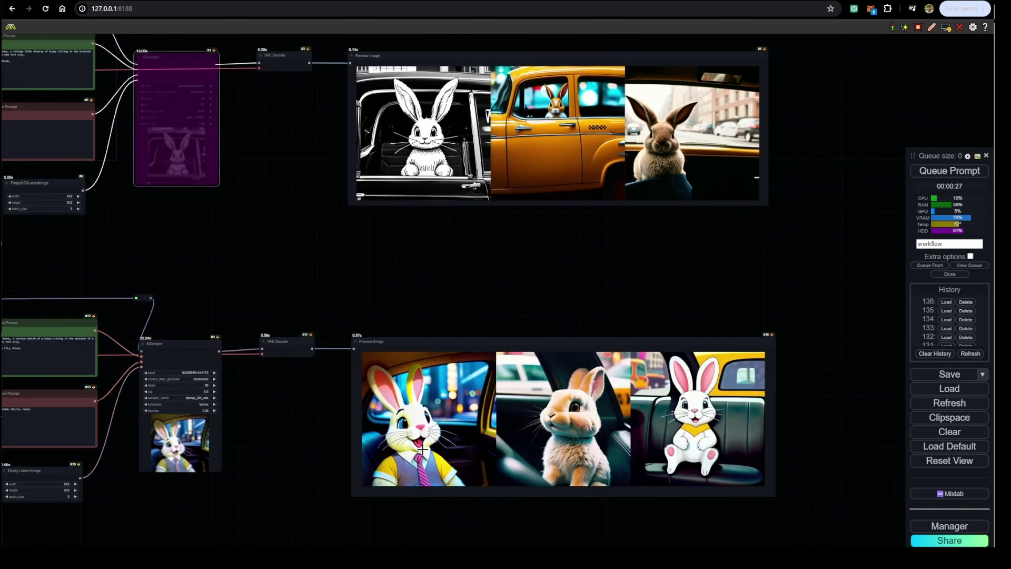
pyautogui.scroll(5, 587, 461)
pyautogui.moveTo(776, 473); pyautogui.dragTo(508, 479)
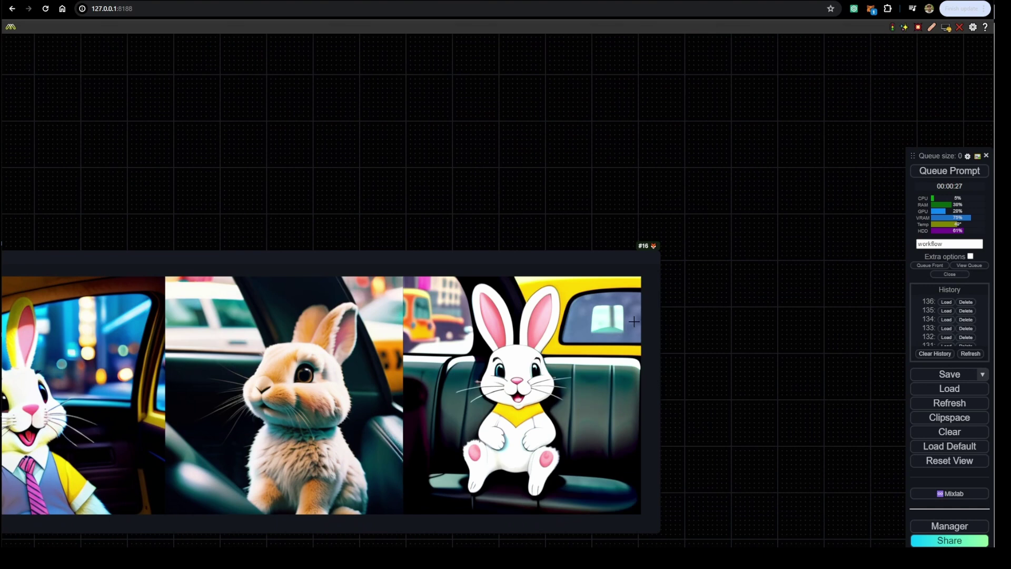
pyautogui.moveTo(224, 503); pyautogui.dragTo(554, 487)
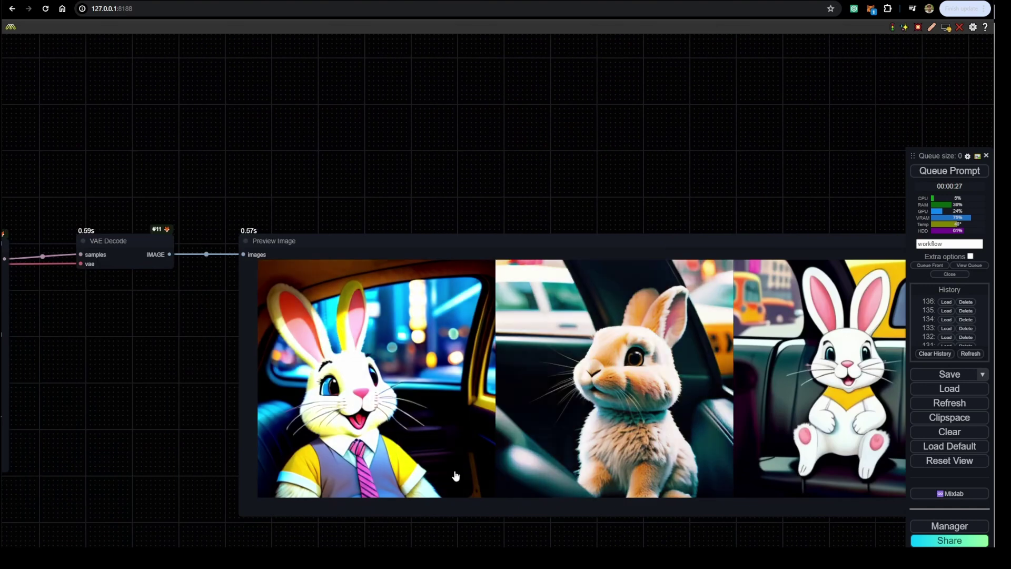
pyautogui.scroll(-4, 456, 476)
pyautogui.moveTo(121, 305); pyautogui.dragTo(452, 322)
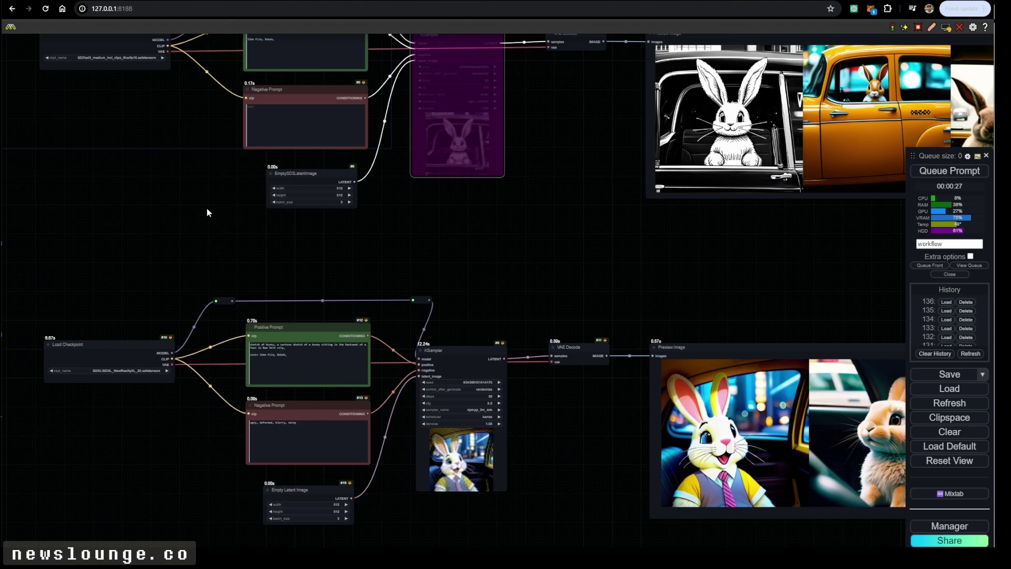
# Step: Move the SD3 workflow's KSampler, VAE Decode and Preview Image nodes together farther from the prompt nodes to free up space
pyautogui.moveTo(210, 175); pyautogui.dragTo(224, 211)
pyautogui.scroll(5, 237, 126)
pyautogui.moveTo(233, 123); pyautogui.dragTo(279, 321)
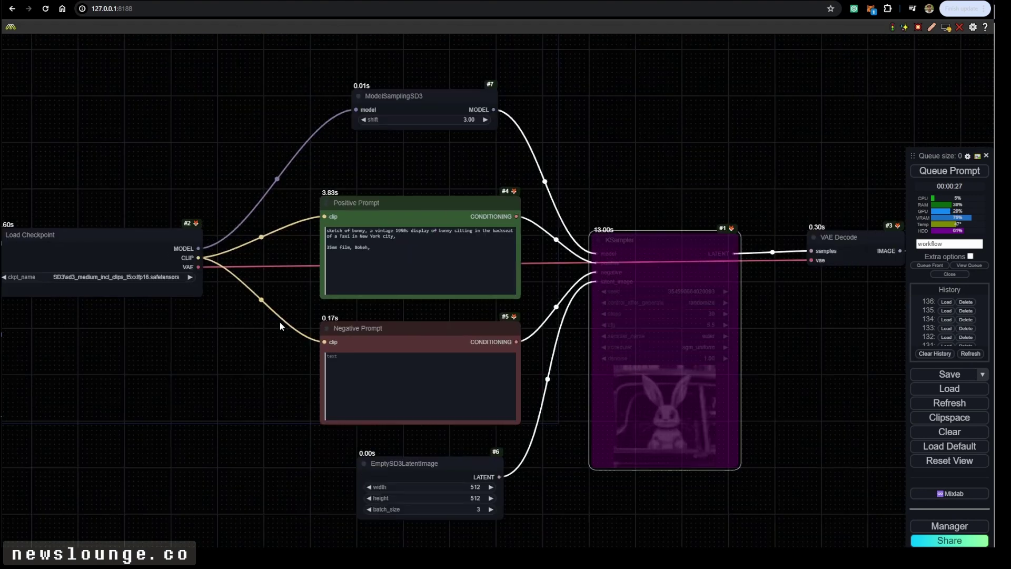
pyautogui.scroll(-3, 315, 348)
pyautogui.moveTo(448, 489); pyautogui.dragTo(510, 284)
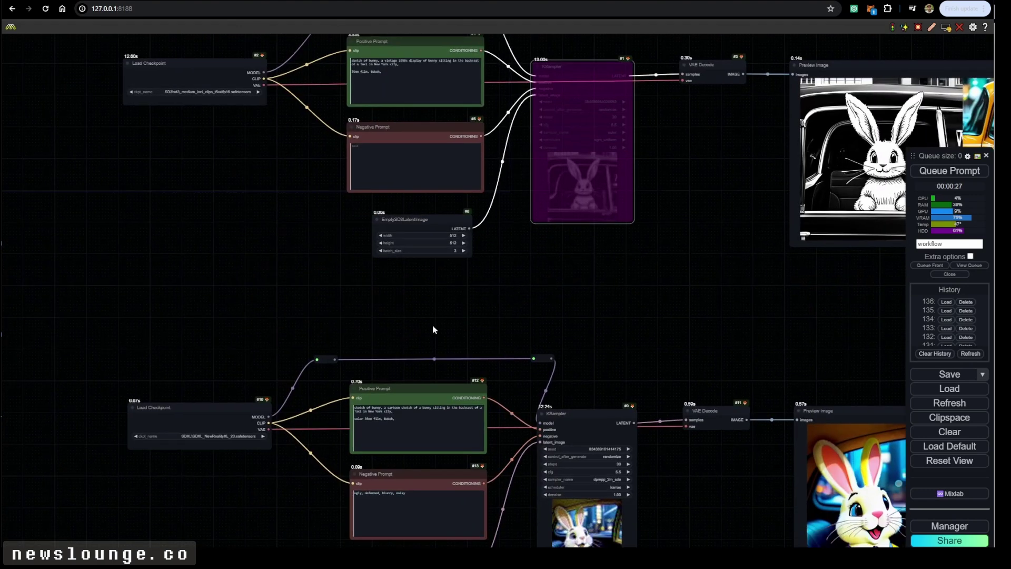
pyautogui.moveTo(405, 311); pyautogui.dragTo(426, 289)
pyautogui.moveTo(552, 352); pyautogui.dragTo(457, 528)
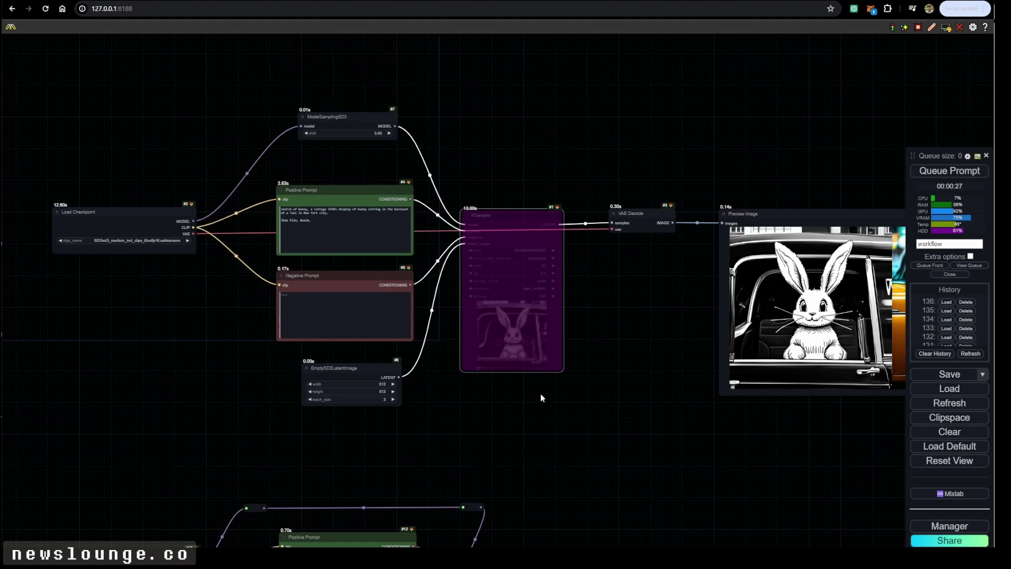
pyautogui.scroll(-2, 541, 394)
pyautogui.moveTo(587, 416); pyautogui.dragTo(340, 395)
pyautogui.moveTo(761, 414); pyautogui.dragTo(289, 169)
pyautogui.moveTo(256, 231); pyautogui.dragTo(436, 231)
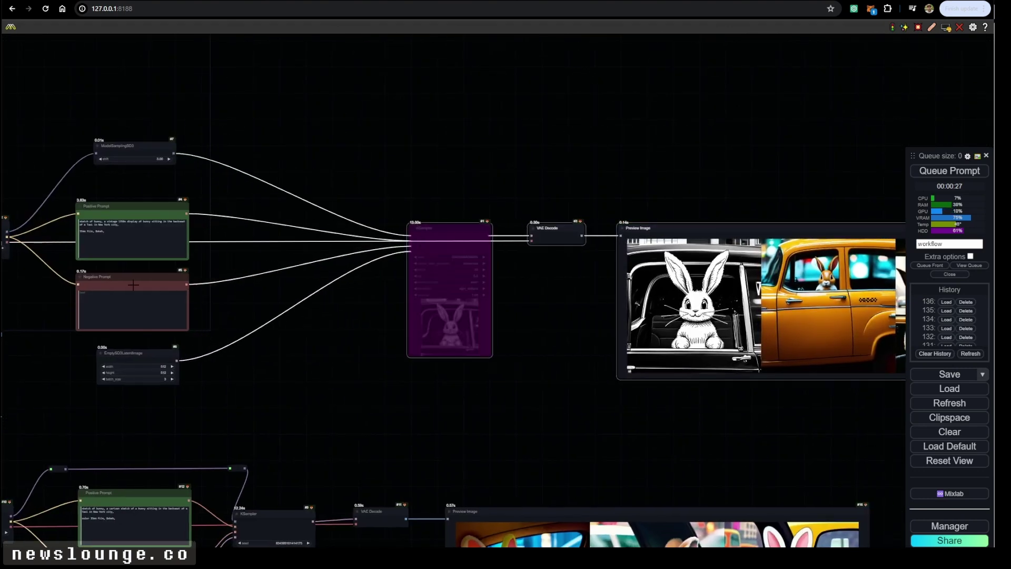
# Step: Place the EmptySD3LatentImage node directly below the SD3 workflow's KSampler
pyautogui.scroll(5, 132, 285)
pyautogui.moveTo(339, 315); pyautogui.dragTo(460, 344)
pyautogui.scroll(-3, 335, 432)
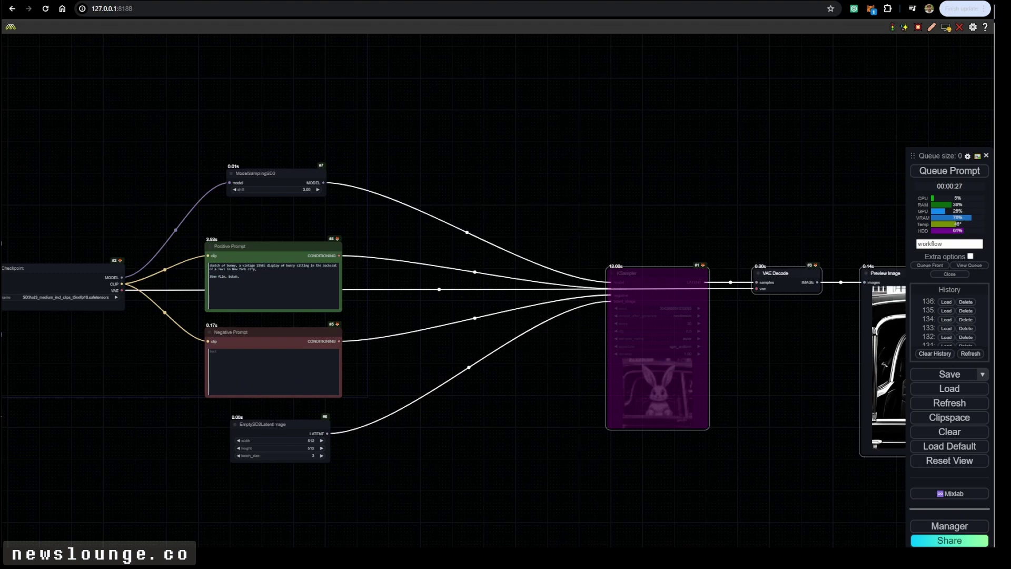
pyautogui.moveTo(284, 435); pyautogui.dragTo(654, 468)
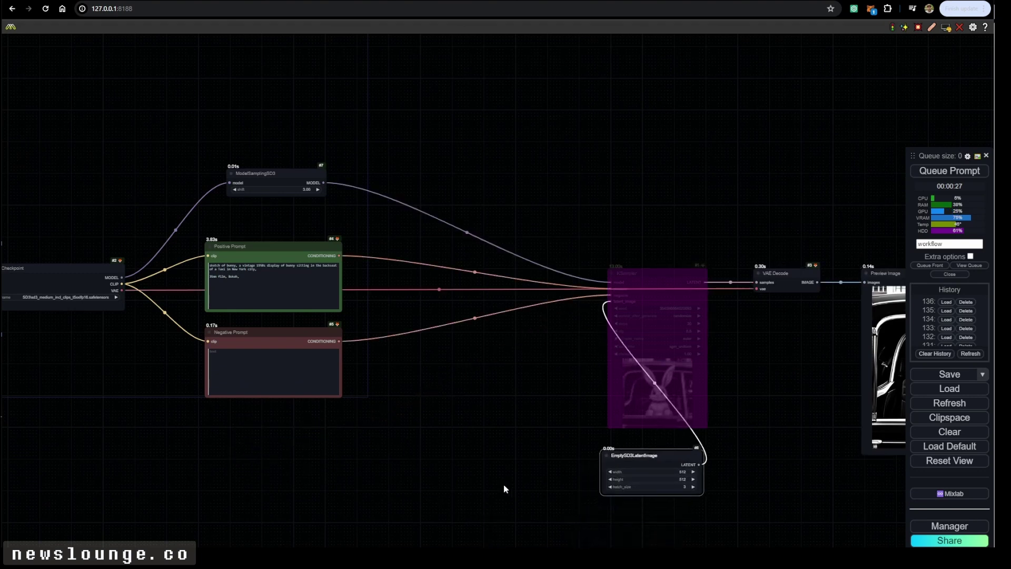
# Step: Bypass all nodes of the SDXL copy and return to the SD3 workflow's prompt nodes
pyautogui.scroll(-2, 504, 485)
pyautogui.moveTo(504, 484); pyautogui.dragTo(479, 239)
pyautogui.moveTo(111, 310); pyautogui.dragTo(770, 446)
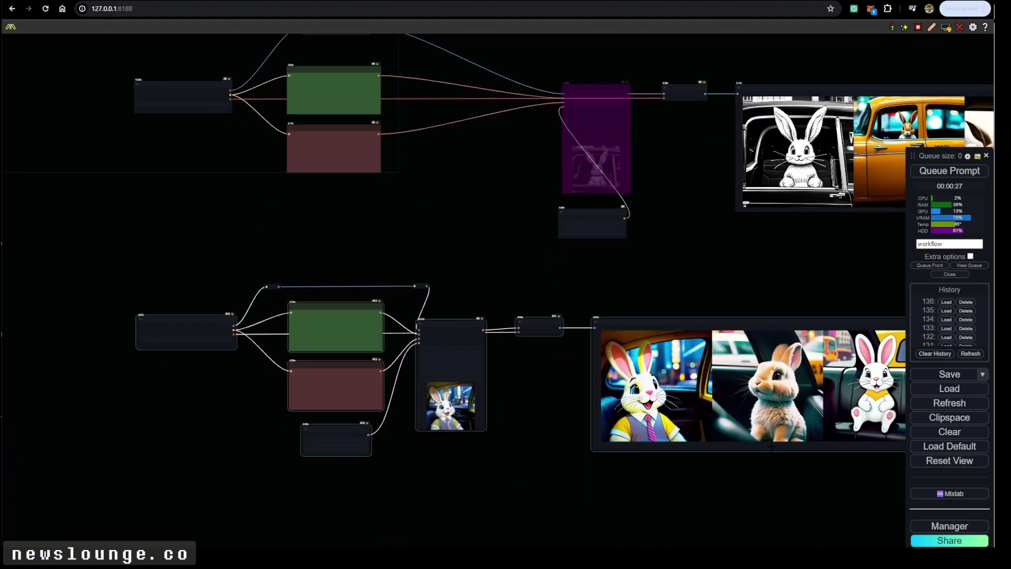
pyautogui.hotkey('ctrl', 'b')
pyautogui.moveTo(571, 293); pyautogui.dragTo(572, 514)
pyautogui.scroll(5, 418, 383)
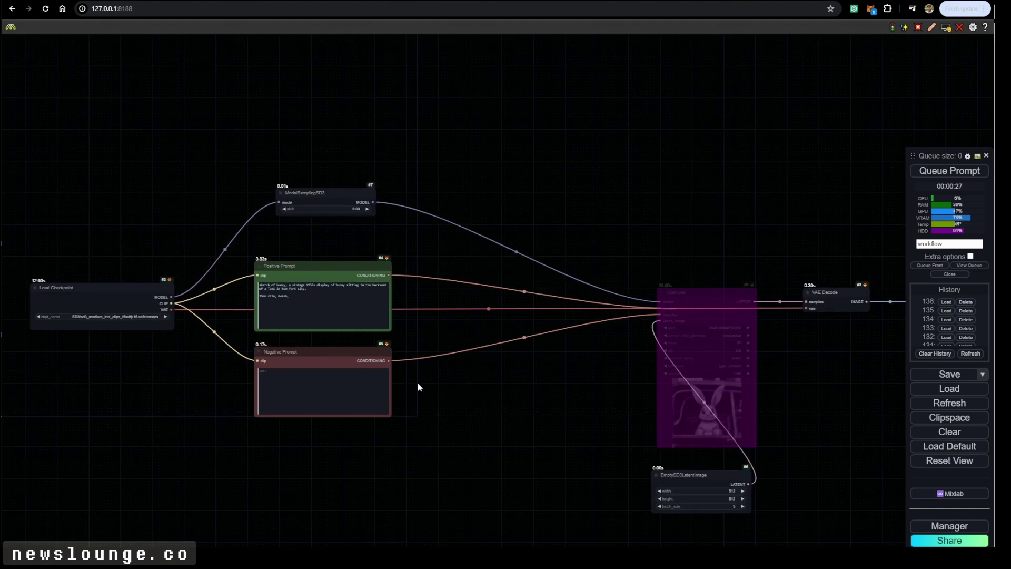
pyautogui.scroll(6, 405, 363)
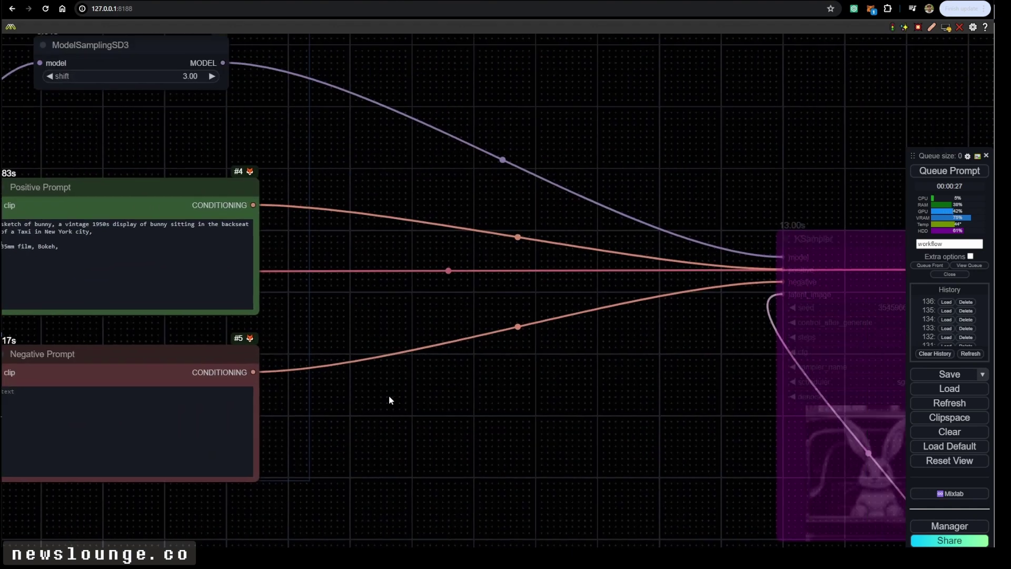
# Step: Add a ConditioningZeroOut node fed by the Negative Prompt's conditioning output and place it beside that prompt node
pyautogui.moveTo(194, 364); pyautogui.dragTo(197, 366)
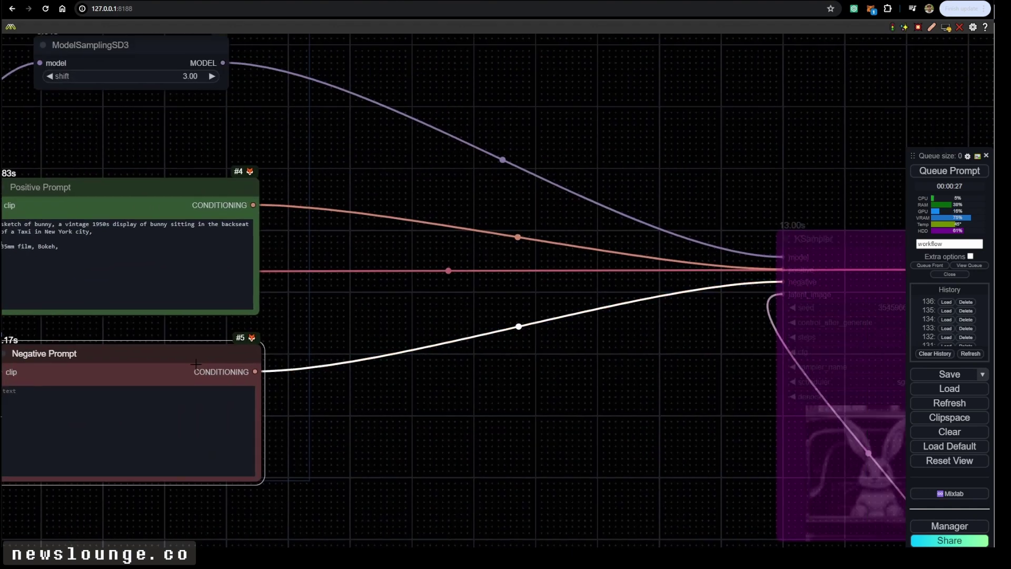
pyautogui.moveTo(350, 418); pyautogui.dragTo(489, 420)
pyautogui.moveTo(308, 356); pyautogui.dragTo(300, 358)
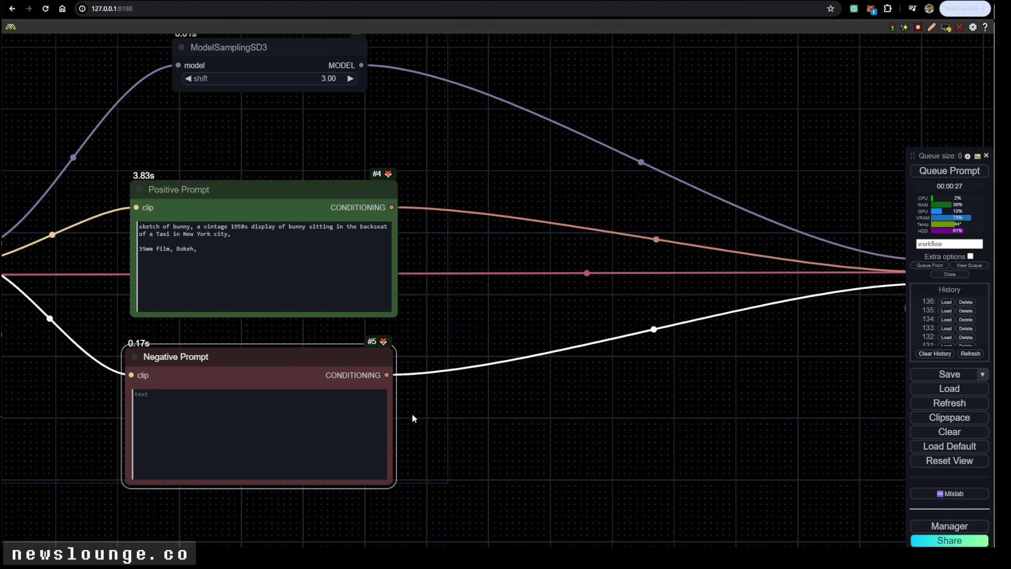
pyautogui.scroll(-2, 415, 415)
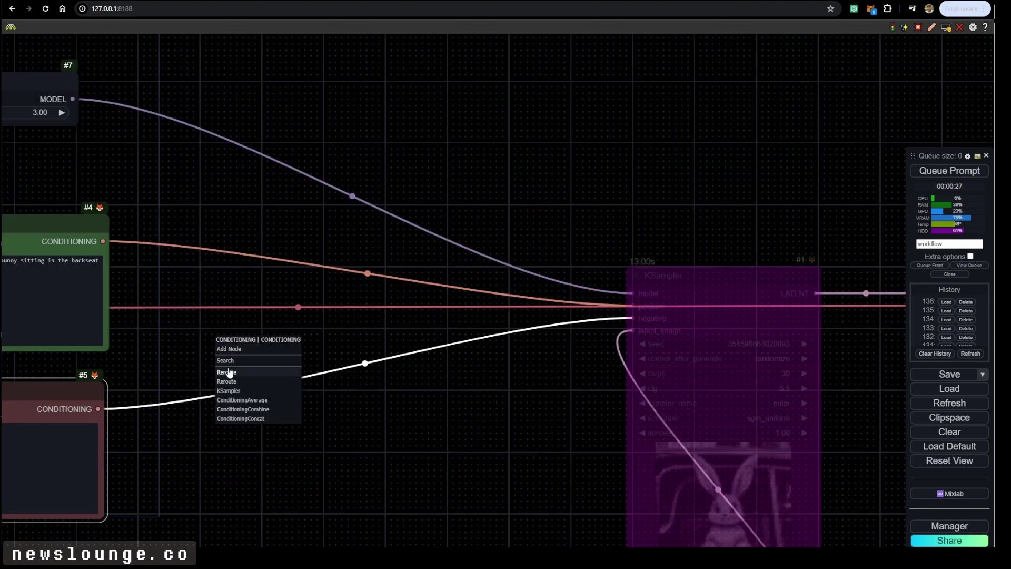
pyautogui.click(228, 370)
pyautogui.write('z')
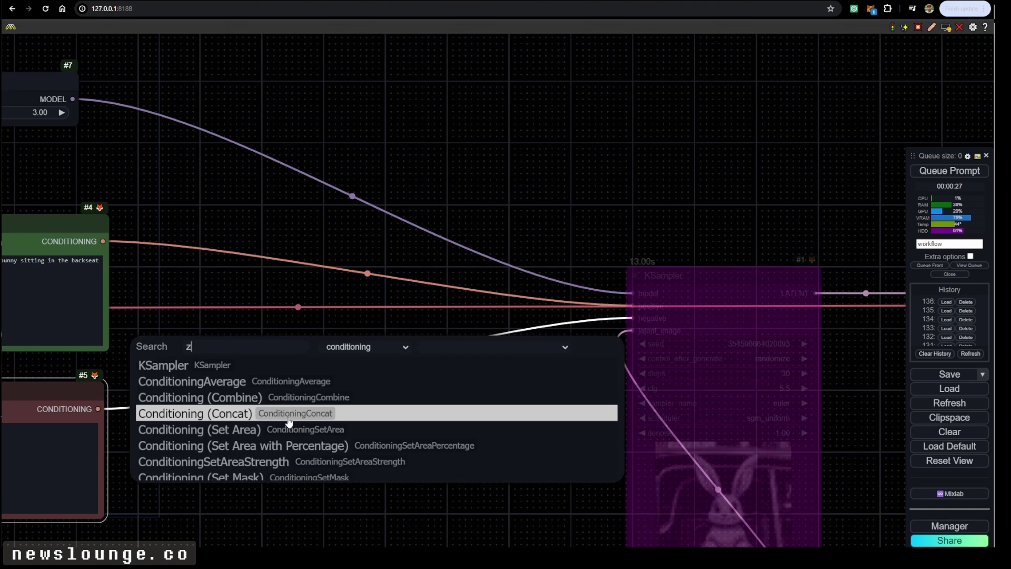
pyautogui.write('ero')
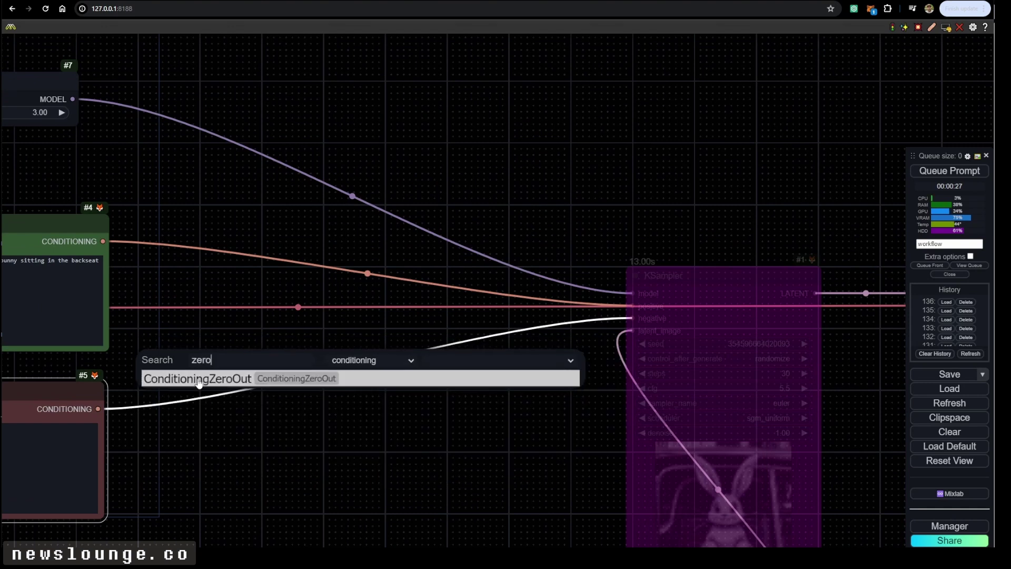
pyautogui.click(199, 379)
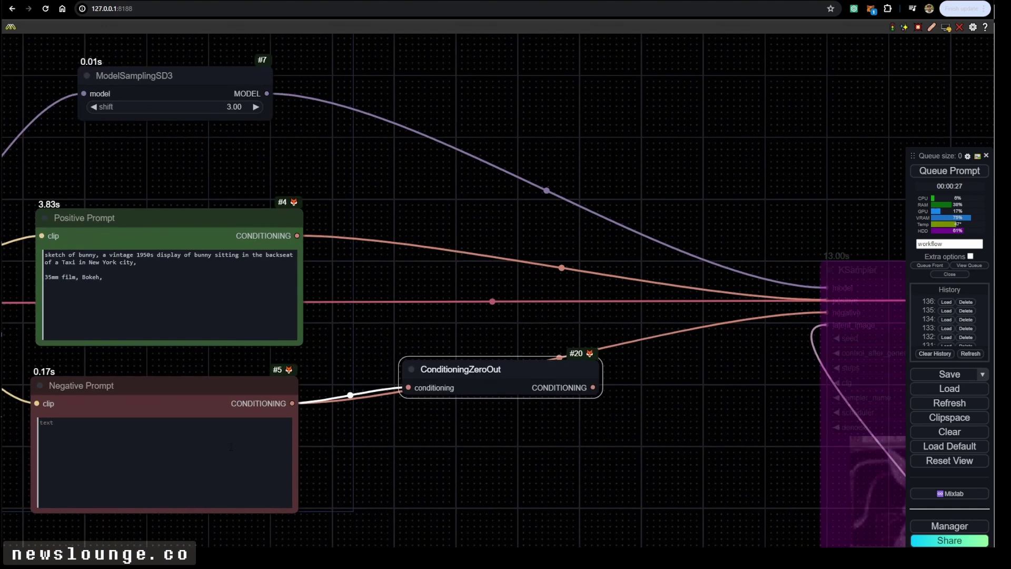
pyautogui.moveTo(561, 364); pyautogui.dragTo(486, 372)
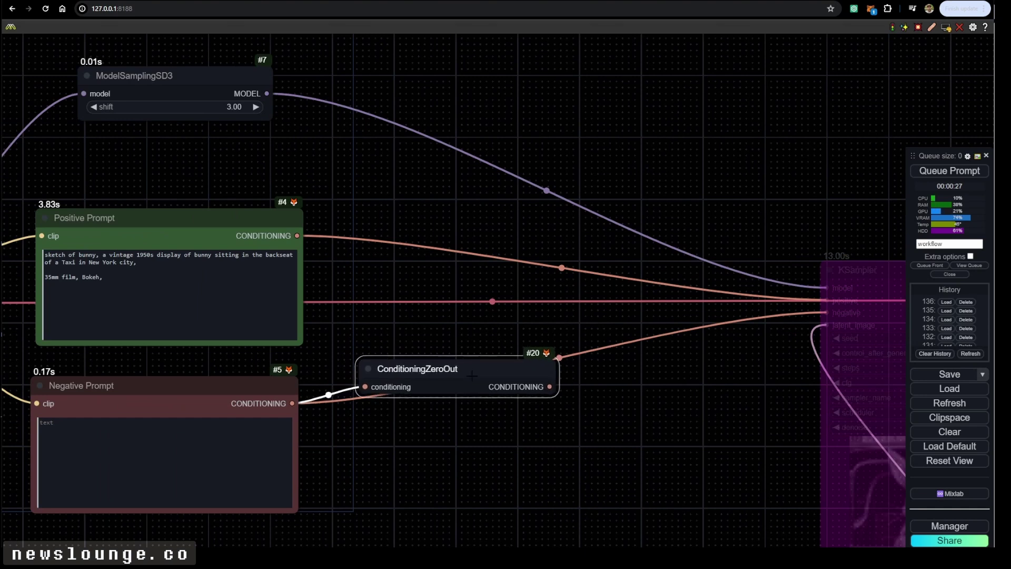
# Step: Enter "ugly, bad quality, noisy, over-saturated, dark" as the SD3 workflow's negative prompt text
pyautogui.moveTo(337, 369); pyautogui.dragTo(550, 352)
pyautogui.scroll(4, 205, 388)
pyautogui.click(299, 420)
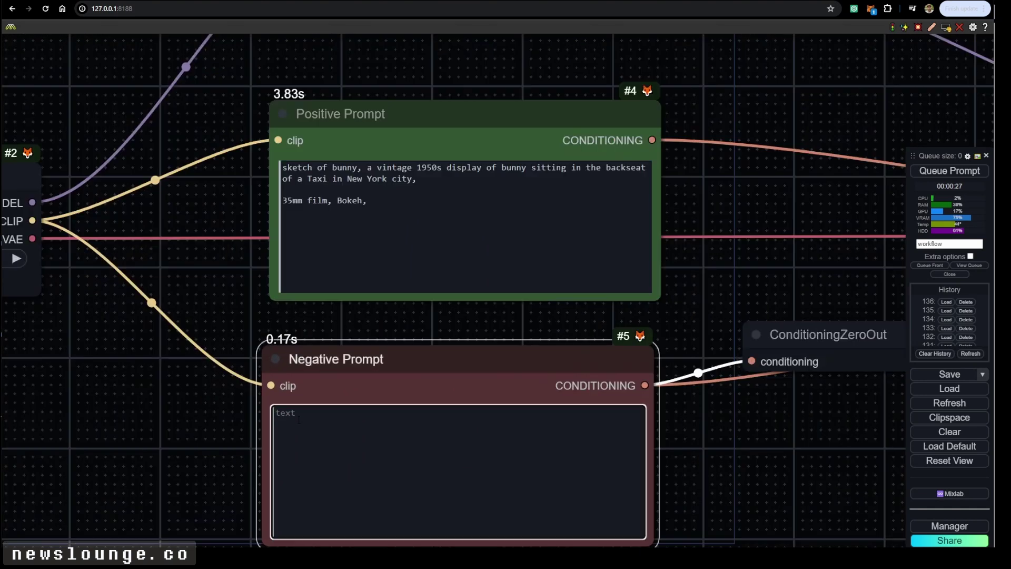
pyautogui.write('ugly,')
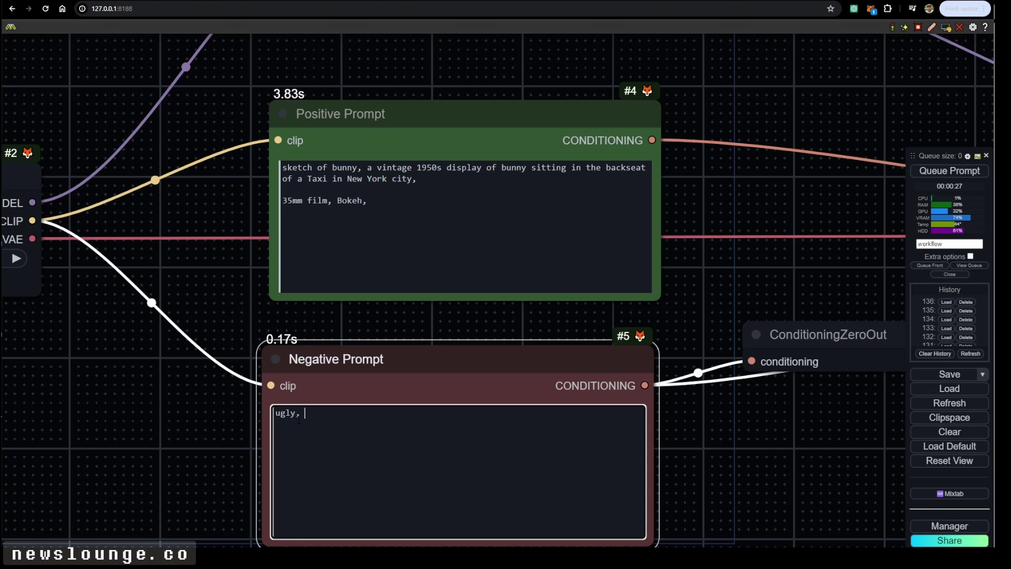
pyautogui.write(' bad quality, noisy, over-satur')
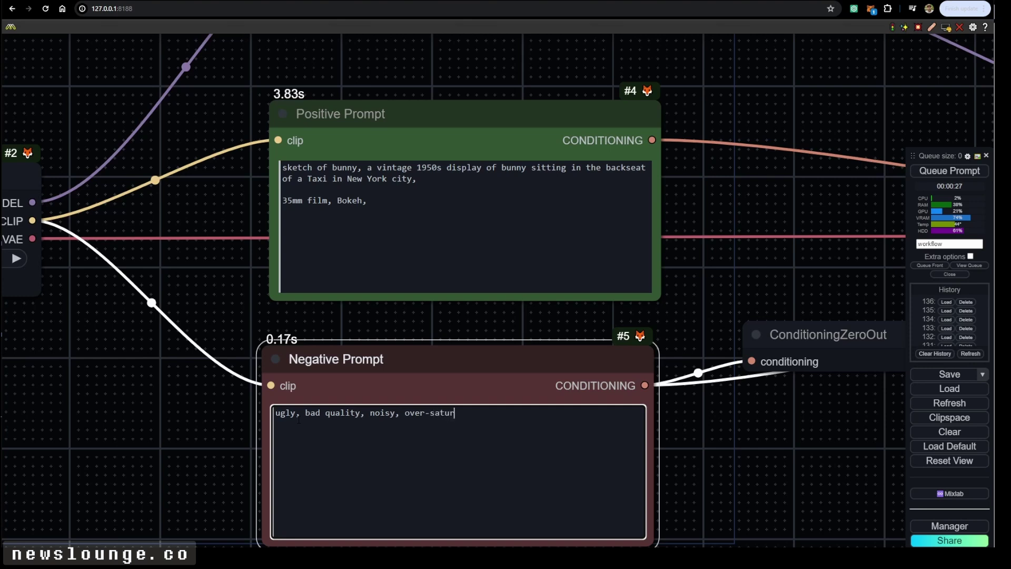
pyautogui.write('ated, dark')
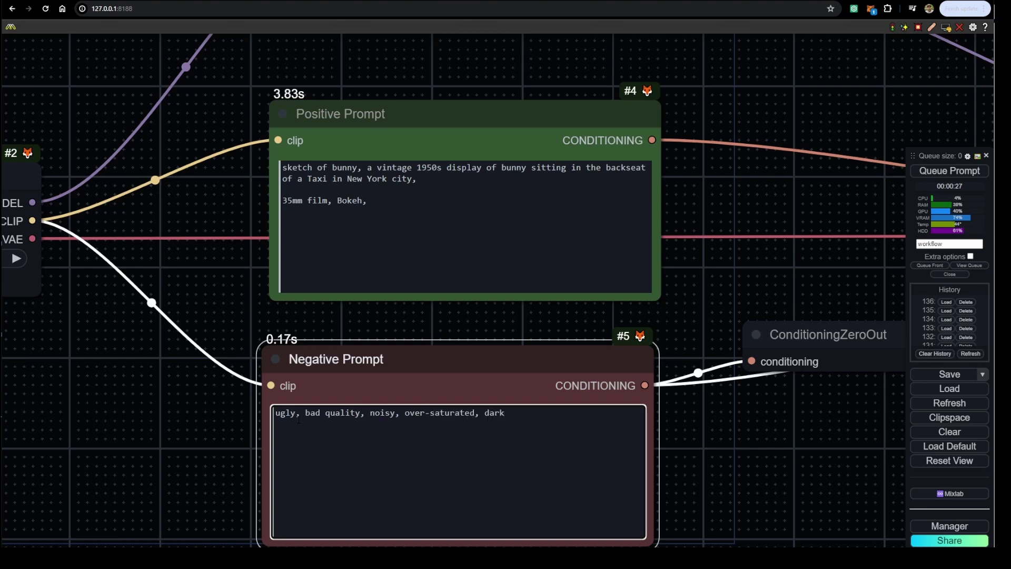
pyautogui.moveTo(445, 359); pyautogui.dragTo(450, 361)
# Step: Bypass the ConditioningZeroOut node next to the Negative Prompt
pyautogui.scroll(-4, 392, 453)
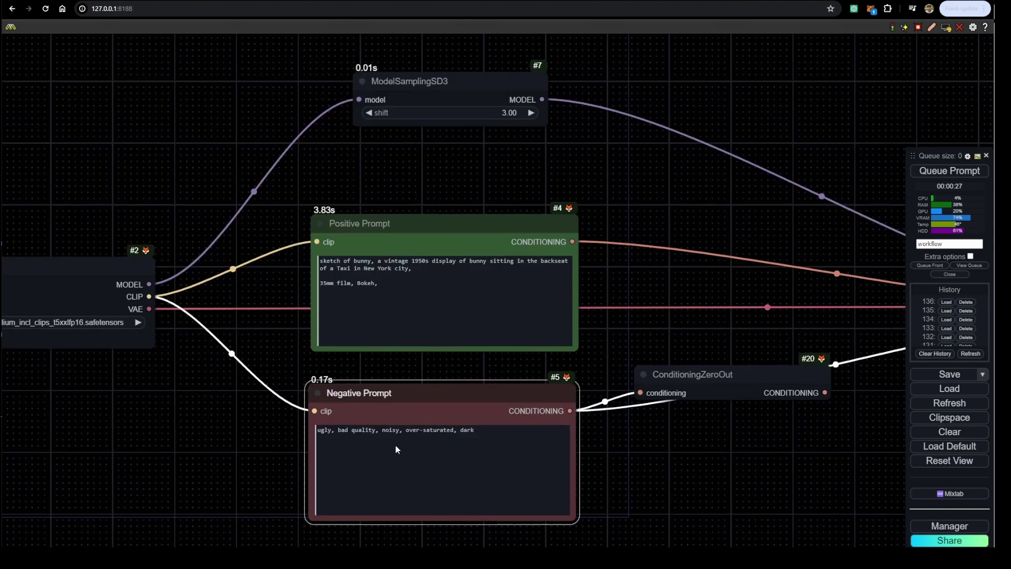
pyautogui.moveTo(582, 454); pyautogui.dragTo(297, 439)
pyautogui.scroll(-2, 239, 437)
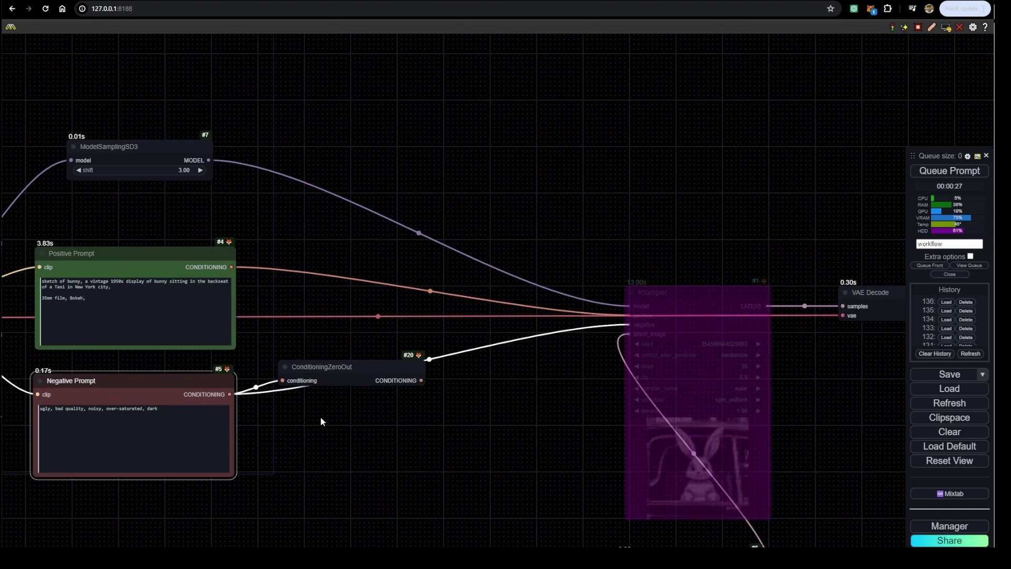
pyautogui.click(362, 372)
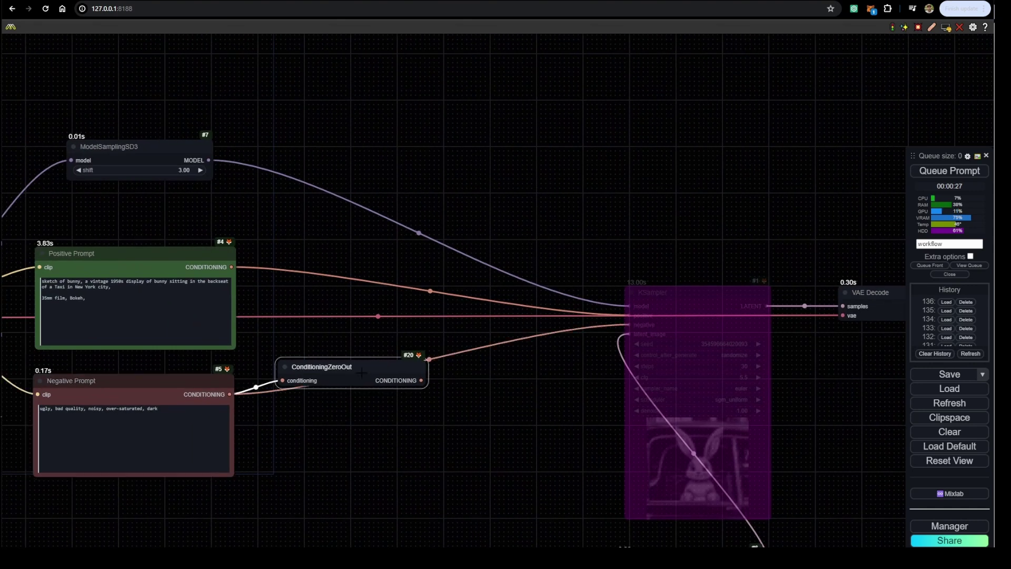
pyautogui.hotkey('ctrl', 'b')
# Step: Re-enable the bypassed SD3 KSampler and queue a generation with the filled-in negative prompt
pyautogui.moveTo(609, 425); pyautogui.dragTo(401, 432)
pyautogui.click(512, 297)
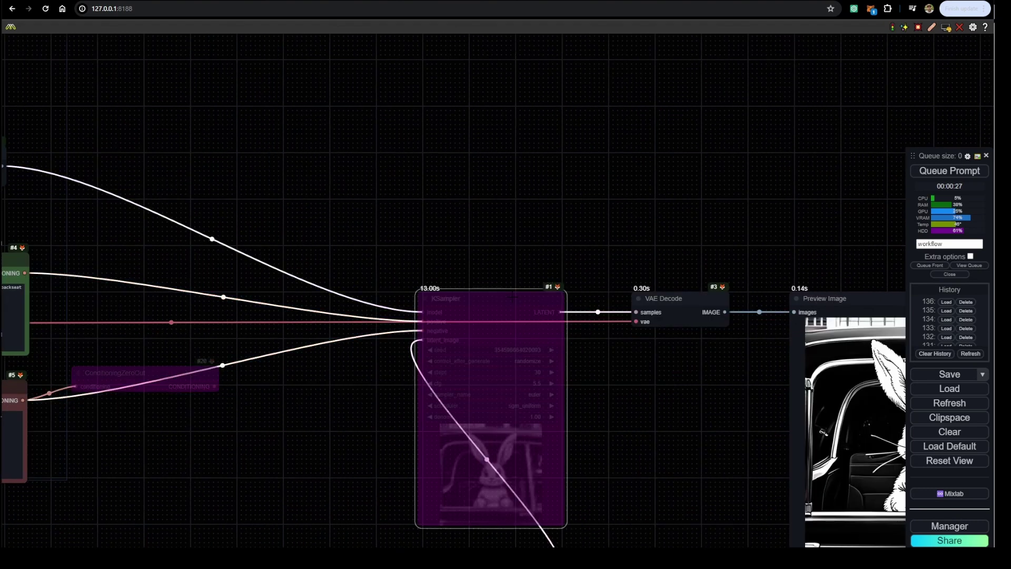
pyautogui.hotkey('ctrl', 'b')
pyautogui.scroll(-5, 557, 359)
pyautogui.moveTo(650, 412); pyautogui.dragTo(530, 377)
pyautogui.click(917, 171)
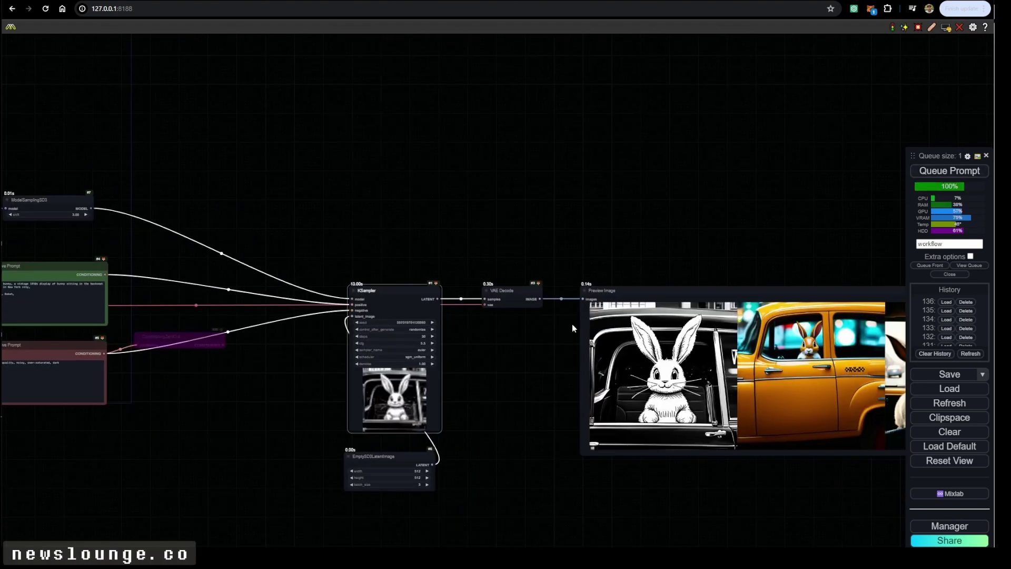
# Step: Move the VAE Decode node above the KSampler and bring the Preview Image node close beside the KSampler
pyautogui.scroll(-1, 555, 374)
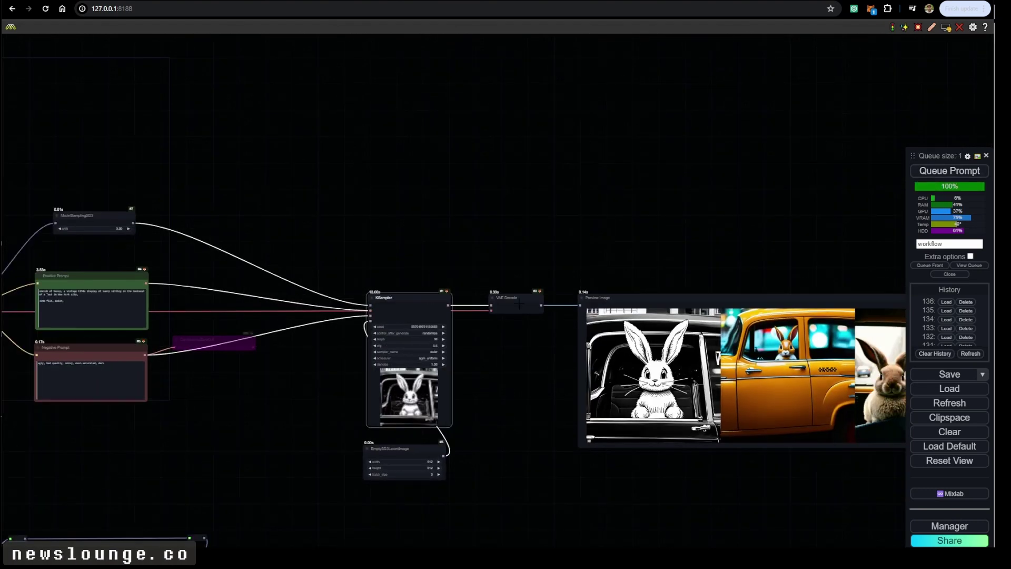
pyautogui.moveTo(508, 298); pyautogui.dragTo(408, 219)
pyautogui.moveTo(685, 325); pyautogui.dragTo(572, 311)
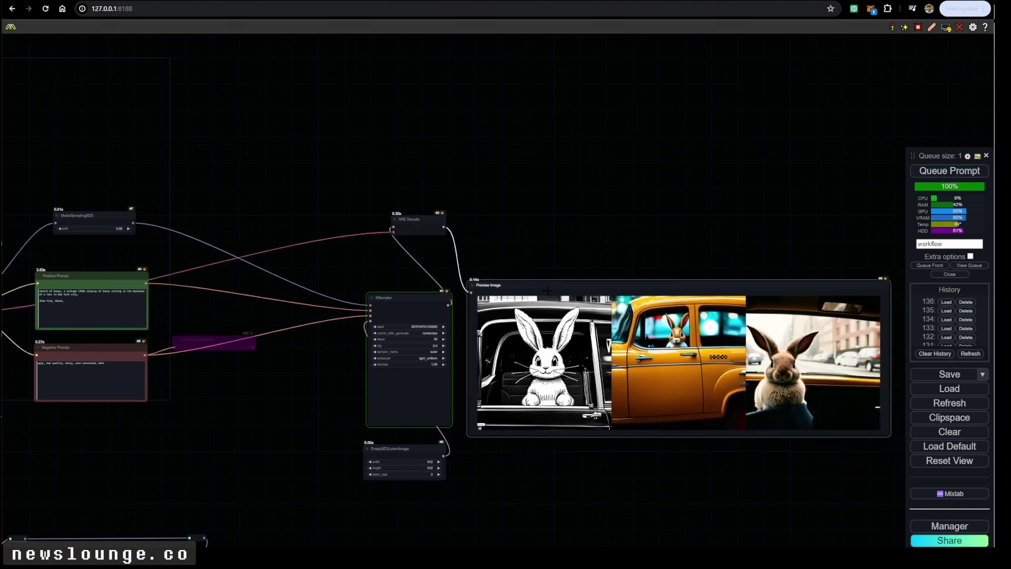
# Step: Review the generated images, then insert "bunny, " at the start of the negative prompt text
pyautogui.moveTo(232, 392); pyautogui.dragTo(205, 386)
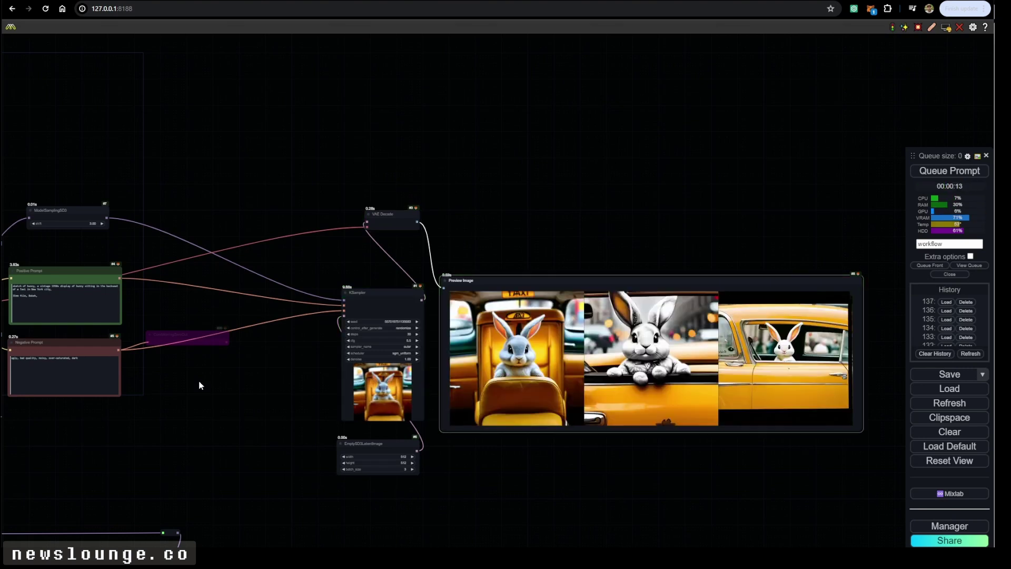
pyautogui.scroll(3, 624, 457)
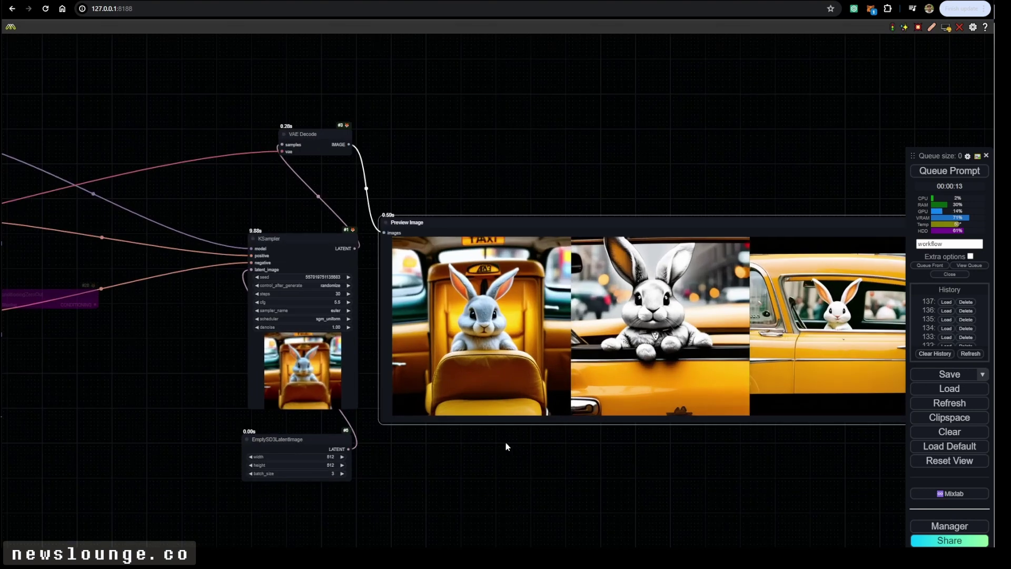
pyautogui.moveTo(505, 441); pyautogui.dragTo(667, 443)
pyautogui.moveTo(187, 405); pyautogui.dragTo(441, 412)
pyautogui.scroll(8, 158, 354)
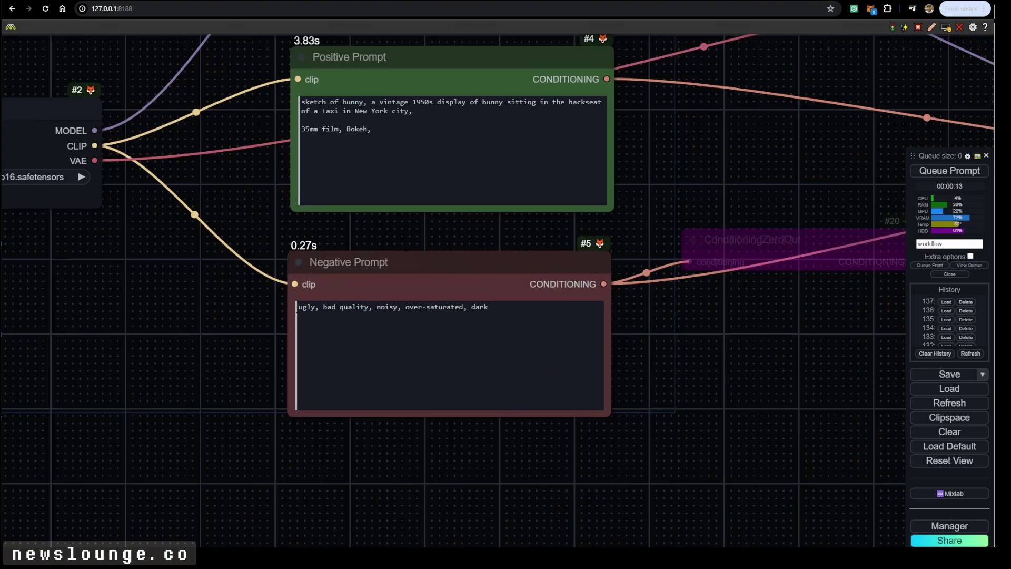
pyautogui.click(297, 309)
pyautogui.write('bunny')
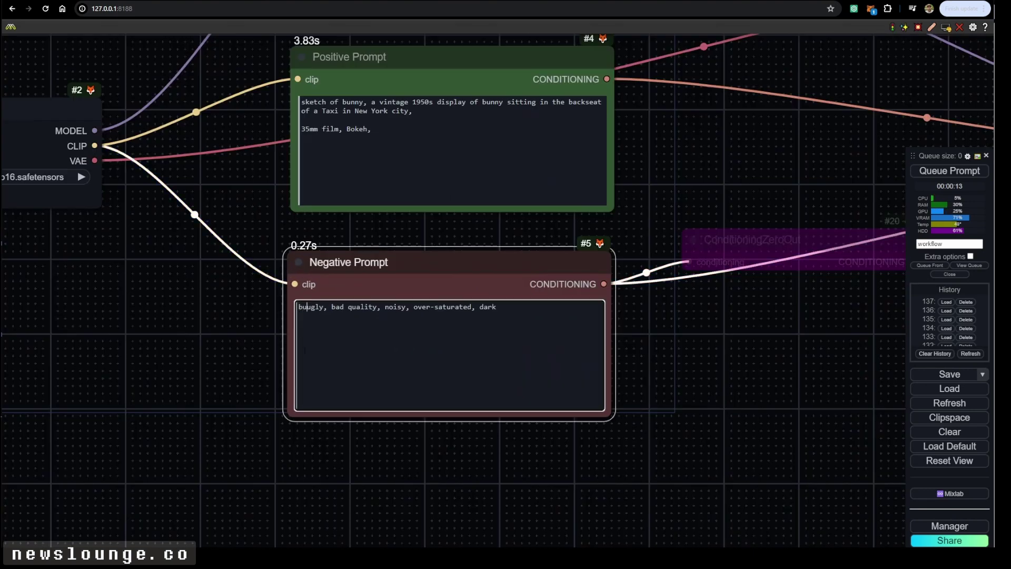
pyautogui.write(',')
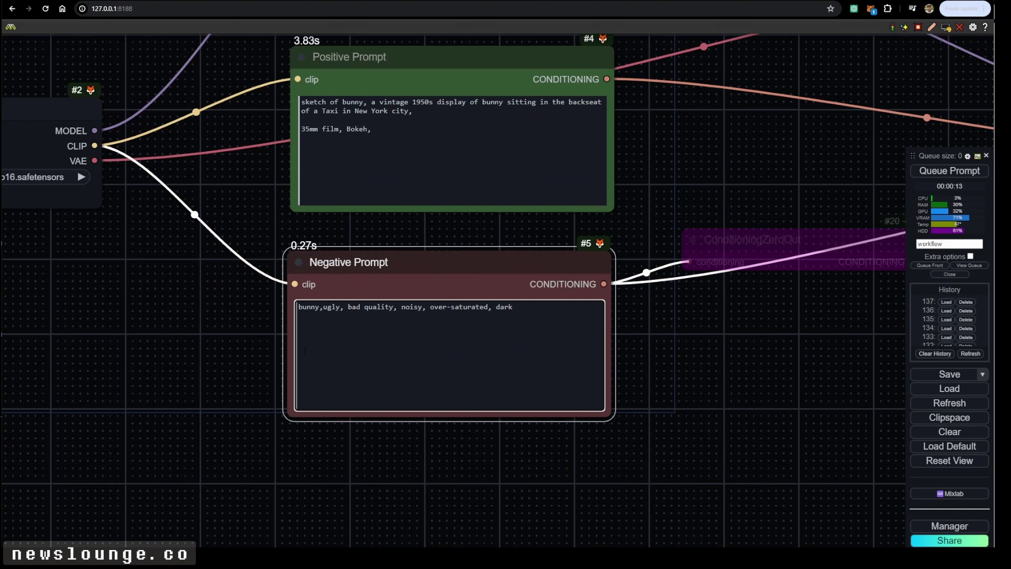
# Step: Queue a generation with bunny in the negative prompt and examine the resulting images in the Preview Image node
pyautogui.click(927, 171)
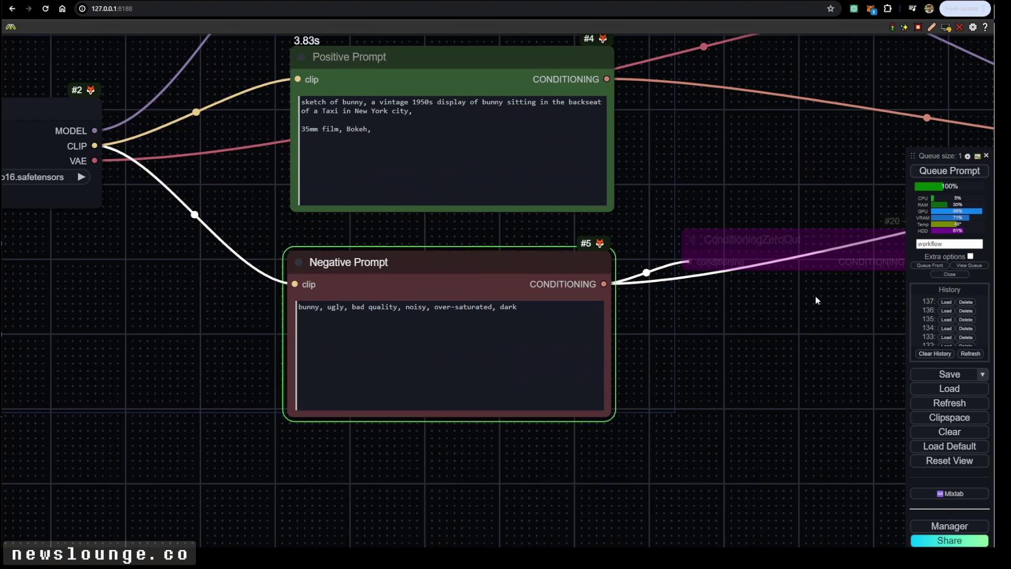
pyautogui.scroll(-4, 745, 342)
pyautogui.moveTo(784, 356); pyautogui.dragTo(482, 460)
pyautogui.moveTo(623, 441); pyautogui.dragTo(343, 429)
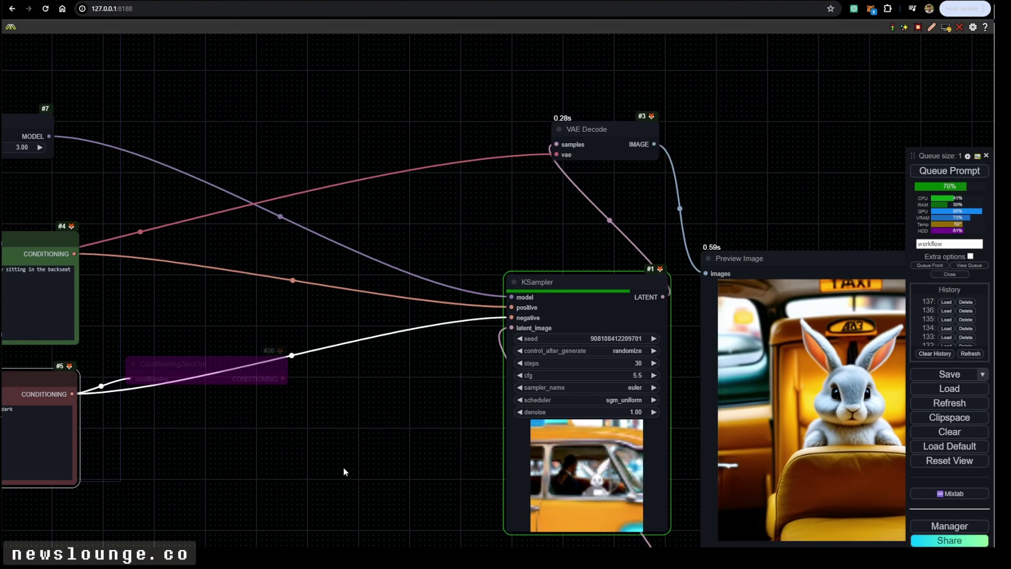
pyautogui.moveTo(421, 466); pyautogui.dragTo(302, 454)
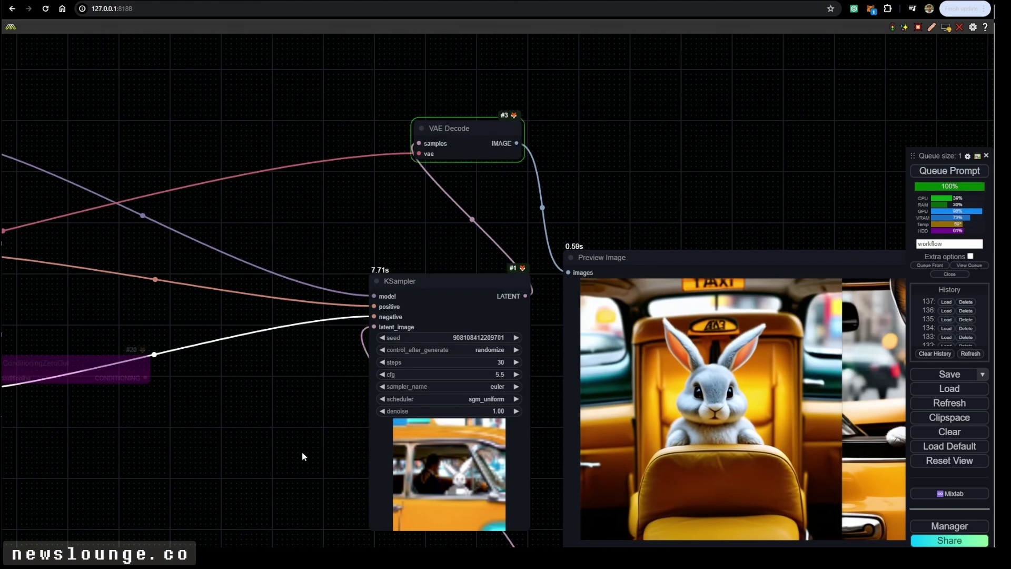
pyautogui.scroll(-1, 365, 458)
pyautogui.moveTo(714, 458); pyautogui.dragTo(388, 433)
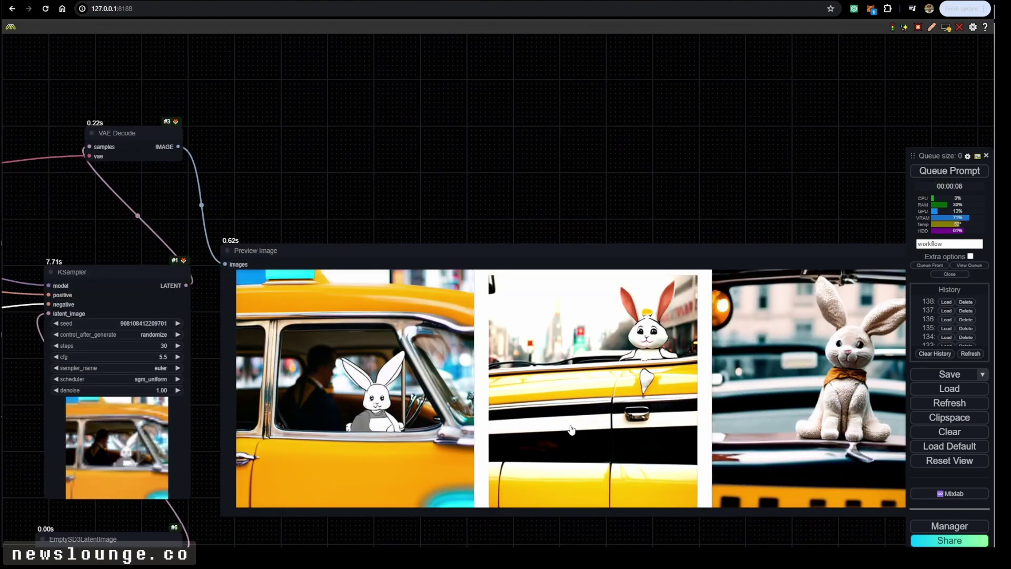
pyautogui.moveTo(568, 426)
pyautogui.mouseDown()
pyautogui.moveTo(346, 425)
pyautogui.moveTo(528, 433)
pyautogui.mouseUp()
pyautogui.scroll(6, 332, 413)
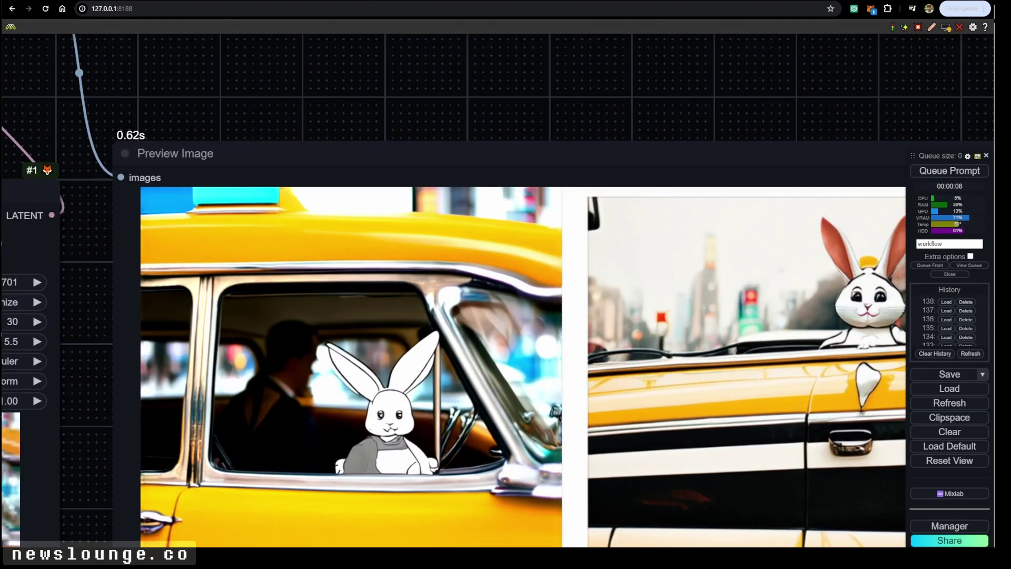
# Step: Re-enable the ConditioningZeroOut node and shift it slightly up beside the Negative Prompt
pyautogui.scroll(-3, 302, 458)
pyautogui.moveTo(296, 457); pyautogui.dragTo(468, 448)
pyautogui.scroll(-4, 466, 448)
pyautogui.moveTo(164, 419); pyautogui.dragTo(614, 423)
pyautogui.scroll(3, 402, 403)
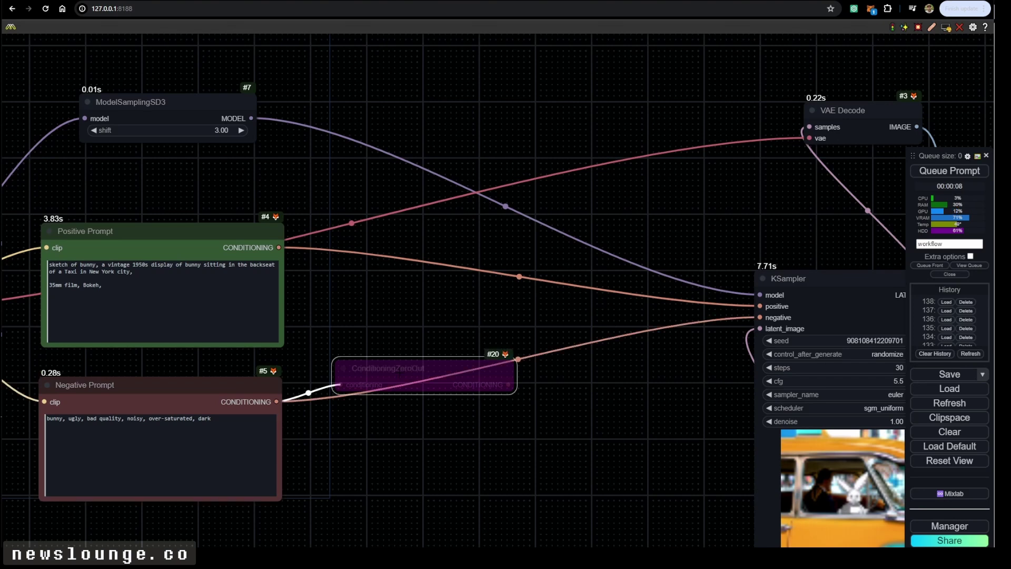
pyautogui.hotkey('ctrl', 'b')
pyautogui.moveTo(416, 370); pyautogui.dragTo(406, 353)
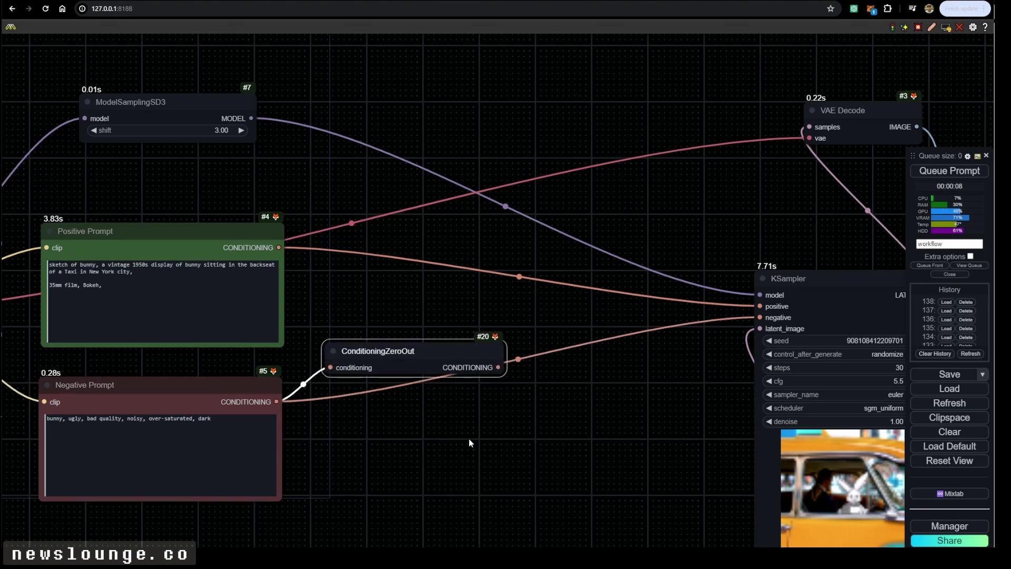
# Step: Move the ConditioningZeroOut node slightly closer to the Negative Prompt's output and narrow it
pyautogui.scroll(-4, 468, 438)
pyautogui.moveTo(468, 438); pyautogui.dragTo(402, 438)
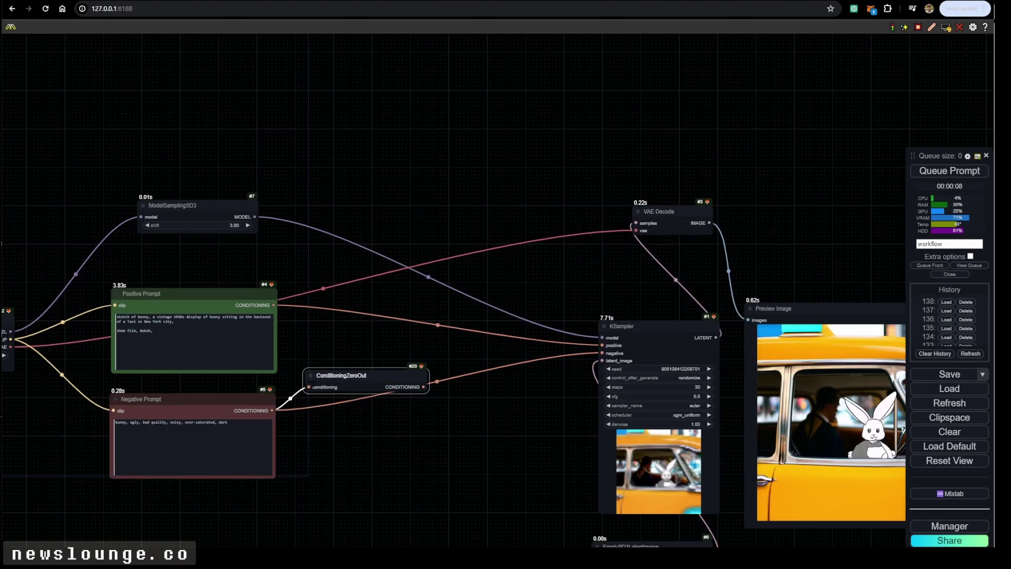
pyautogui.scroll(5, 342, 406)
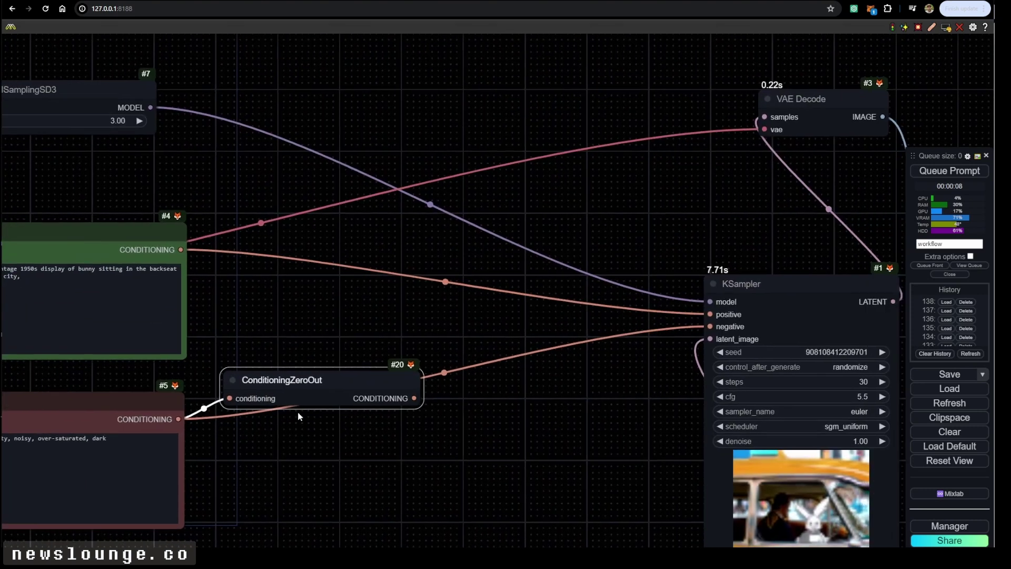
pyautogui.moveTo(316, 390); pyautogui.dragTo(312, 395)
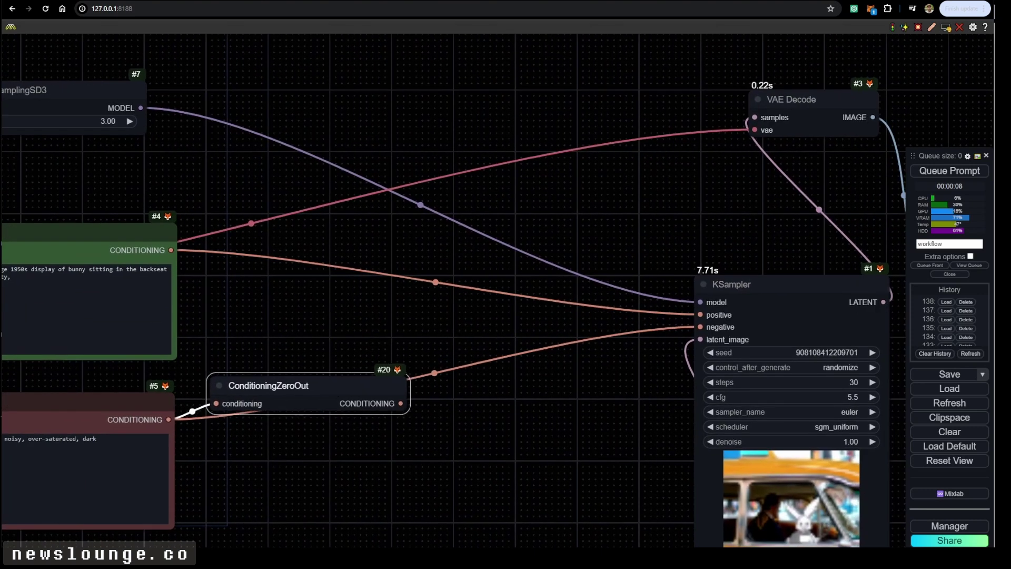
pyautogui.click(350, 474)
# Step: Add a ConditioningSetTimestepRange node fed by the ConditioningZeroOut output and position the two nodes side by side
pyautogui.moveTo(407, 410)
pyautogui.mouseDown()
pyautogui.moveTo(339, 410)
pyautogui.moveTo(423, 414)
pyautogui.mouseUp()
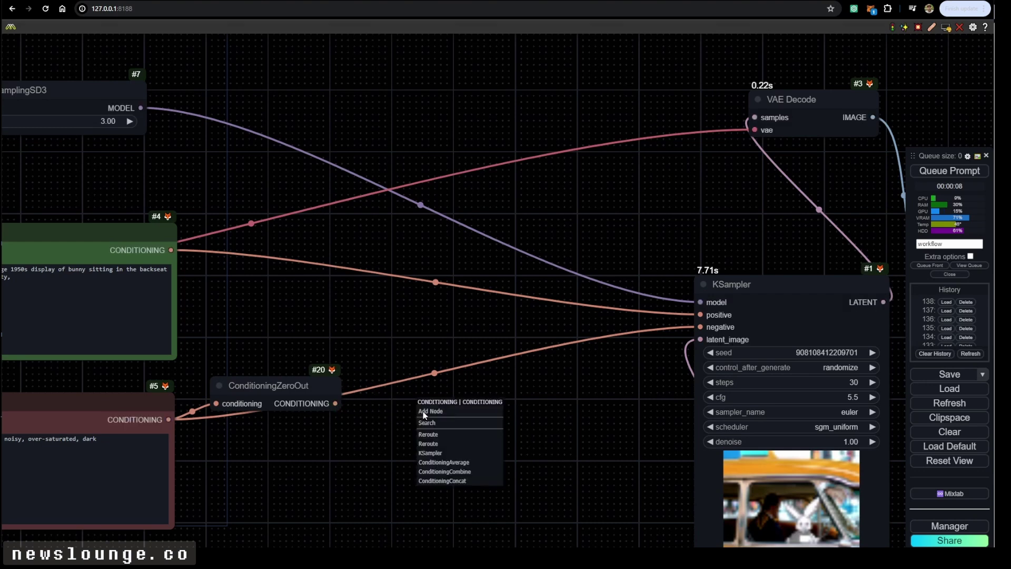
pyautogui.click(436, 427)
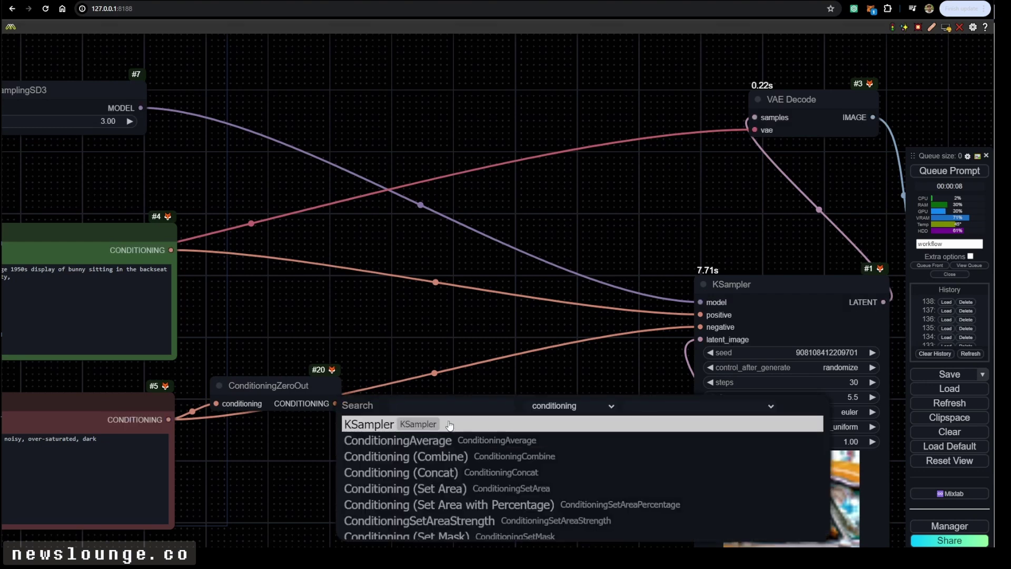
pyautogui.write('condit')
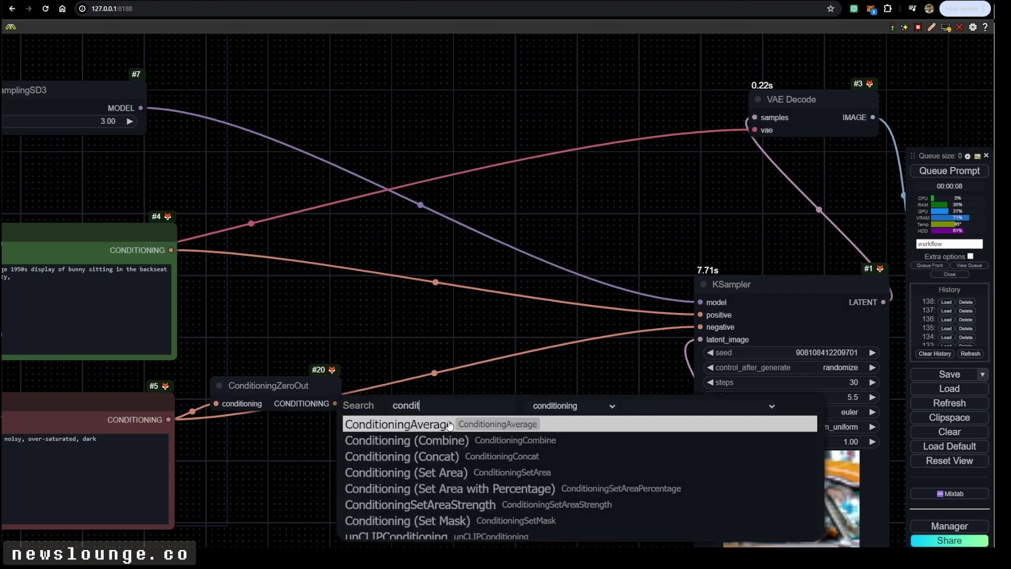
pyautogui.write('ion')
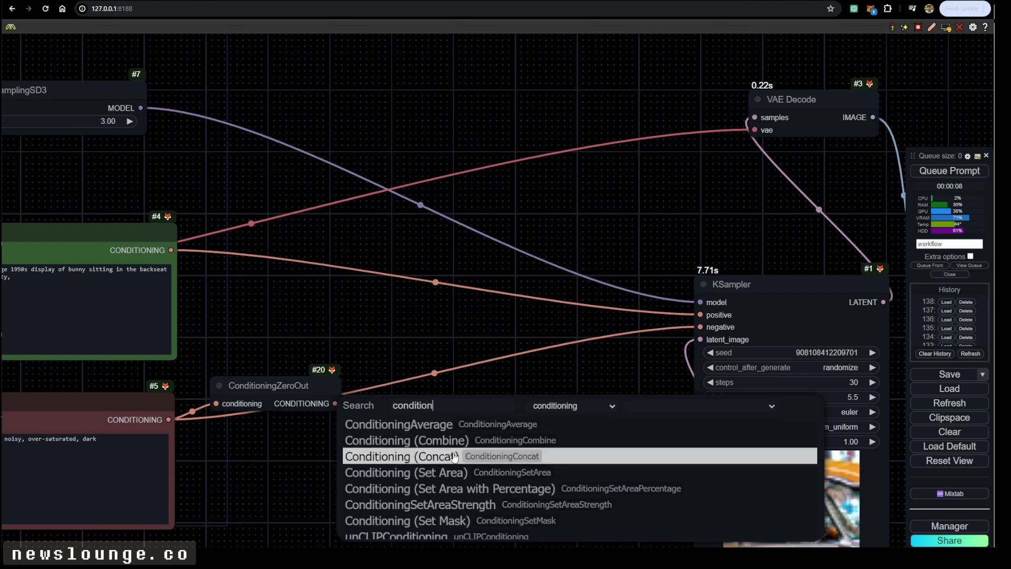
pyautogui.scroll(-1, 454, 457)
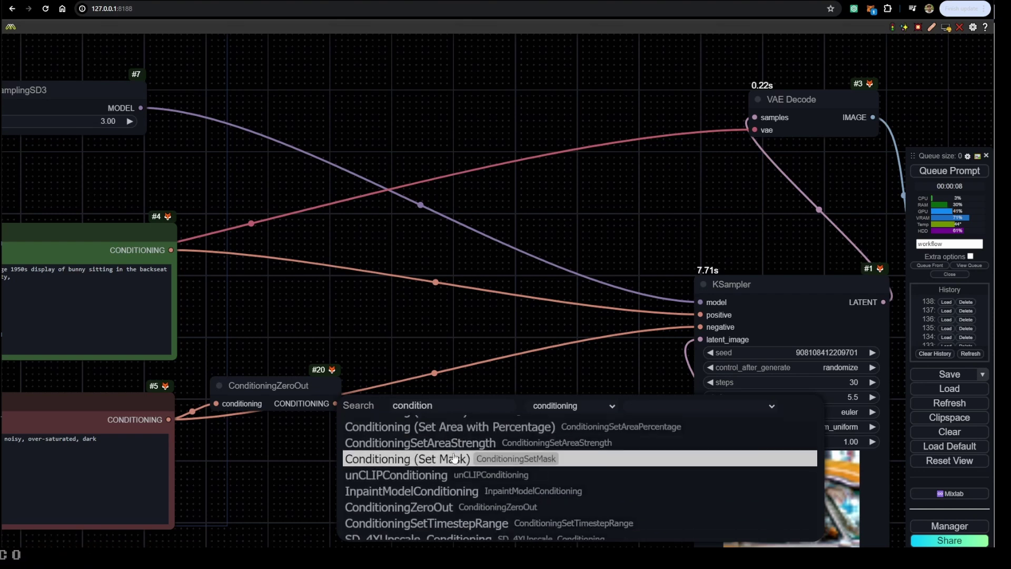
pyautogui.click(453, 523)
pyautogui.moveTo(503, 427); pyautogui.dragTo(440, 369)
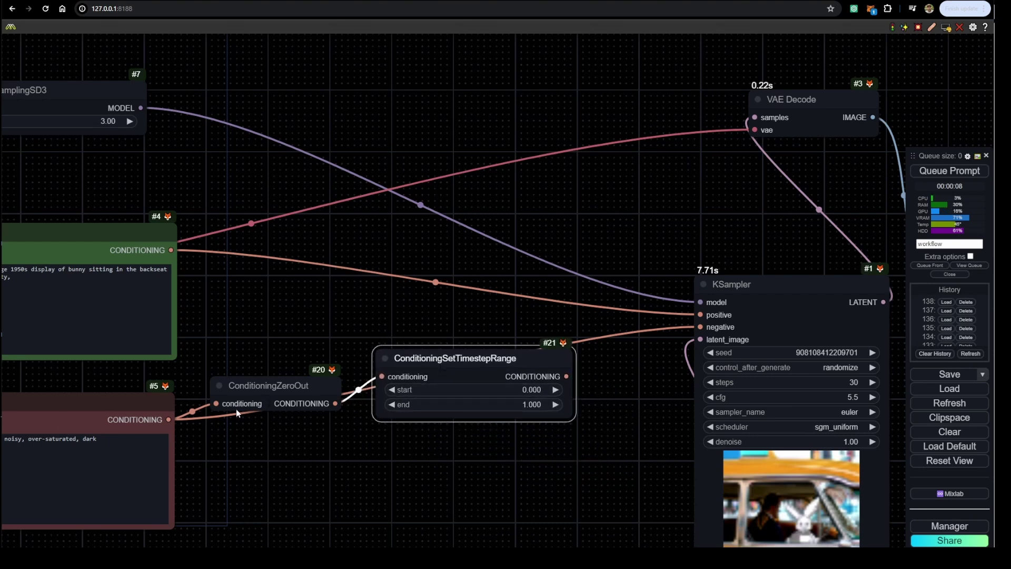
pyautogui.moveTo(258, 393); pyautogui.dragTo(258, 384)
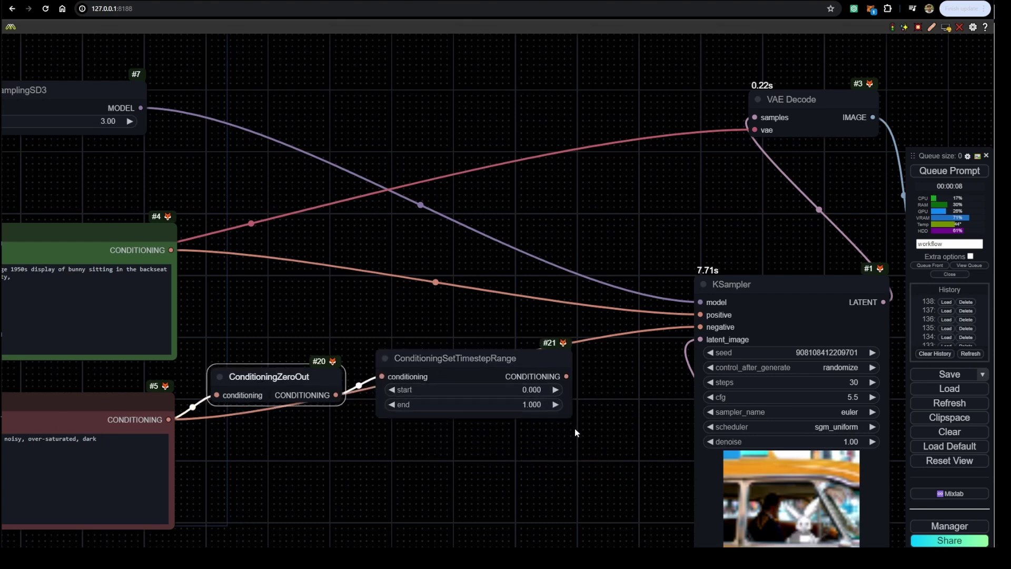
# Step: Set the ConditioningSetTimestepRange node's start to 0.100 and nudge it and the ConditioningZeroOut node slightly
pyautogui.click(525, 392)
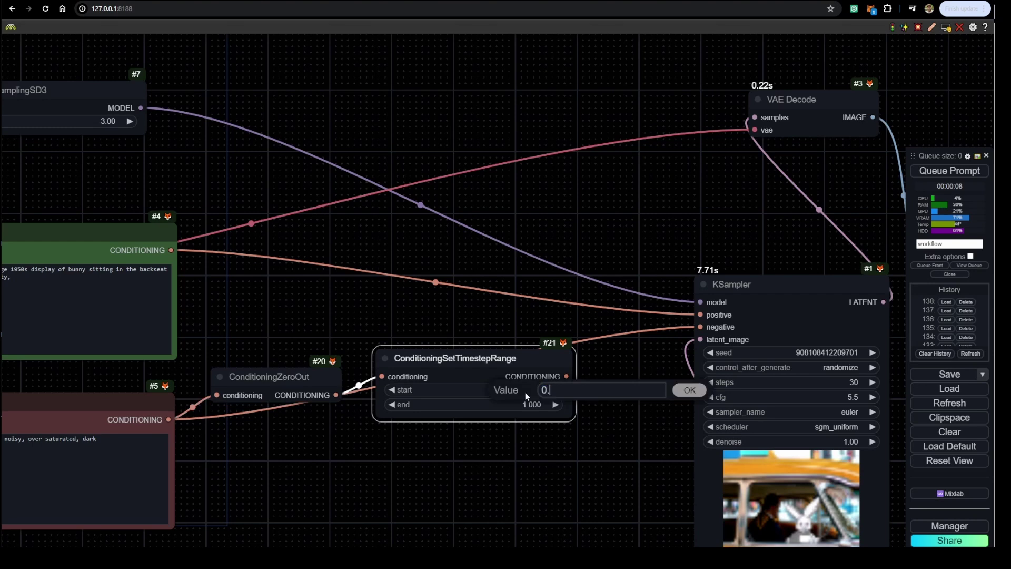
pyautogui.write('0.')
pyautogui.press('Return')
pyautogui.moveTo(461, 380); pyautogui.dragTo(459, 375)
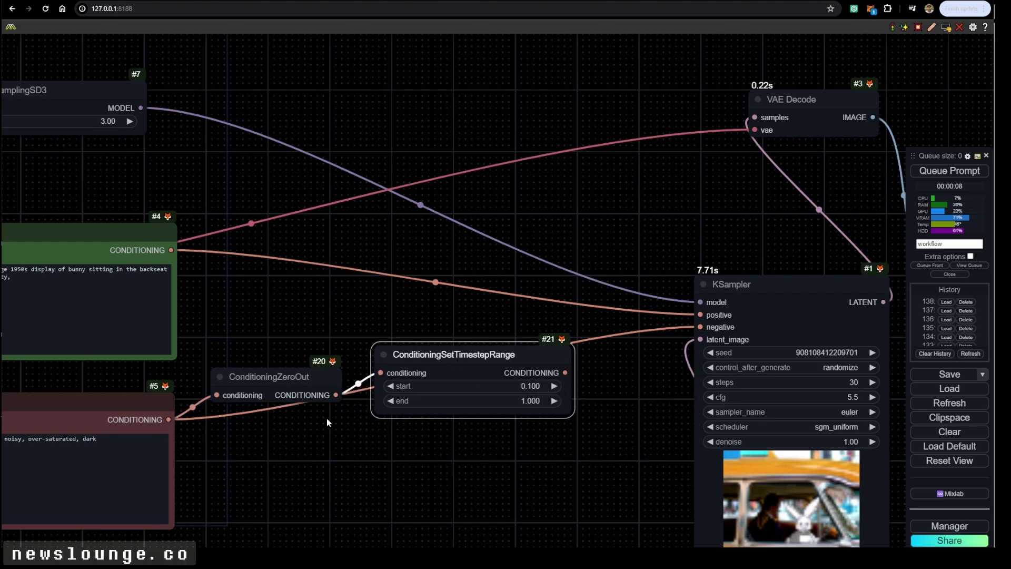
pyautogui.scroll(-1, 404, 432)
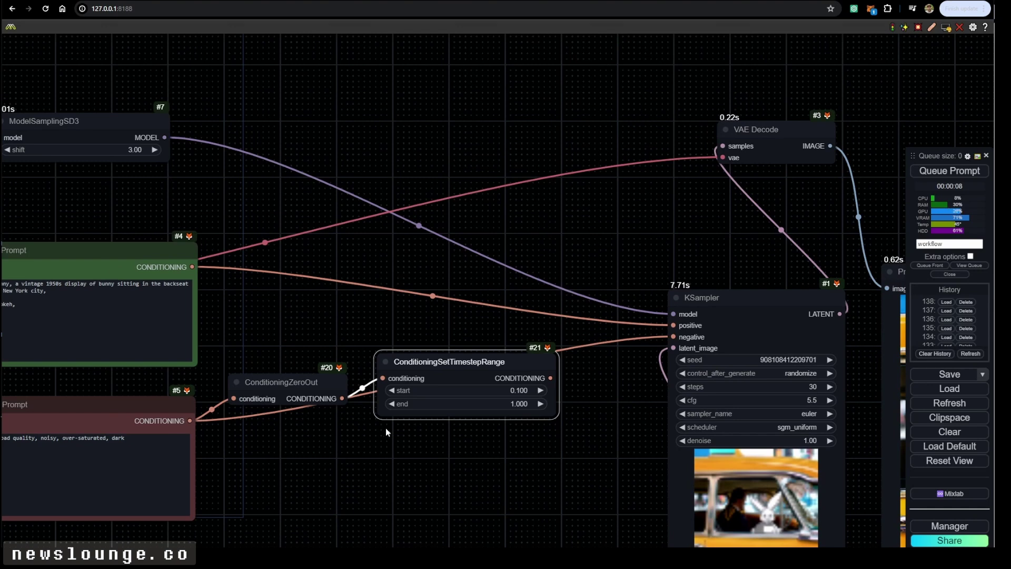
pyautogui.moveTo(302, 389); pyautogui.dragTo(306, 387)
pyautogui.moveTo(360, 440); pyautogui.dragTo(374, 422)
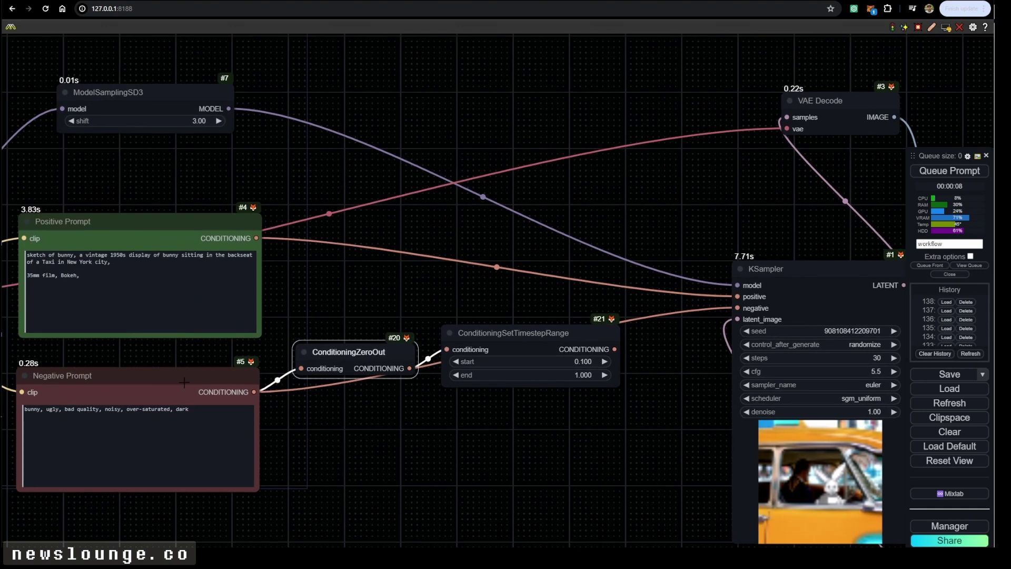
# Step: Duplicate the ConditioningSetTimestepRange node below the original and connect the Negative Prompt's conditioning output to the copy
pyautogui.click(185, 382)
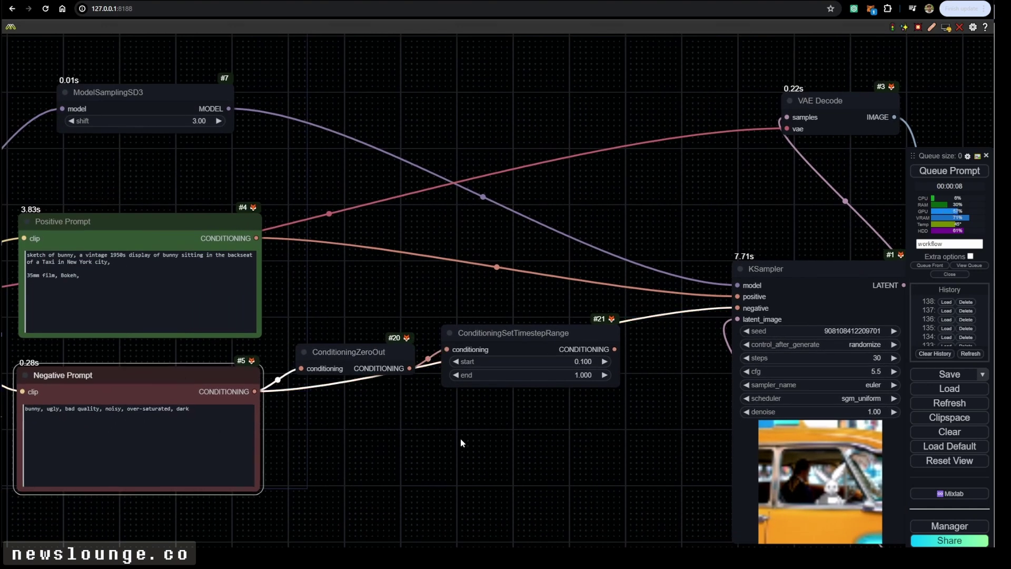
pyautogui.moveTo(461, 438); pyautogui.dragTo(442, 429)
pyautogui.moveTo(492, 338); pyautogui.dragTo(449, 485)
pyautogui.click(276, 408)
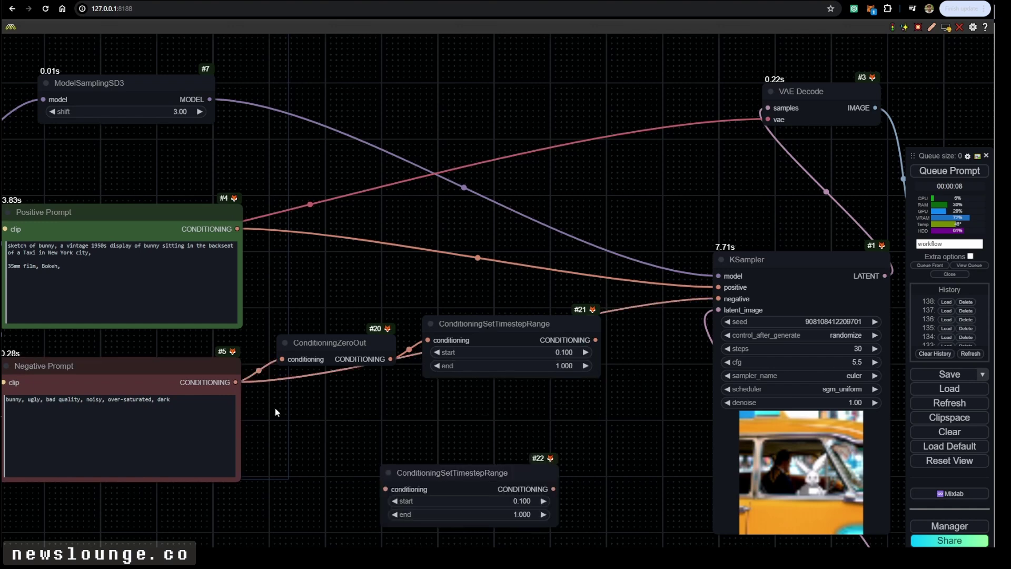
pyautogui.moveTo(235, 382); pyautogui.dragTo(385, 488)
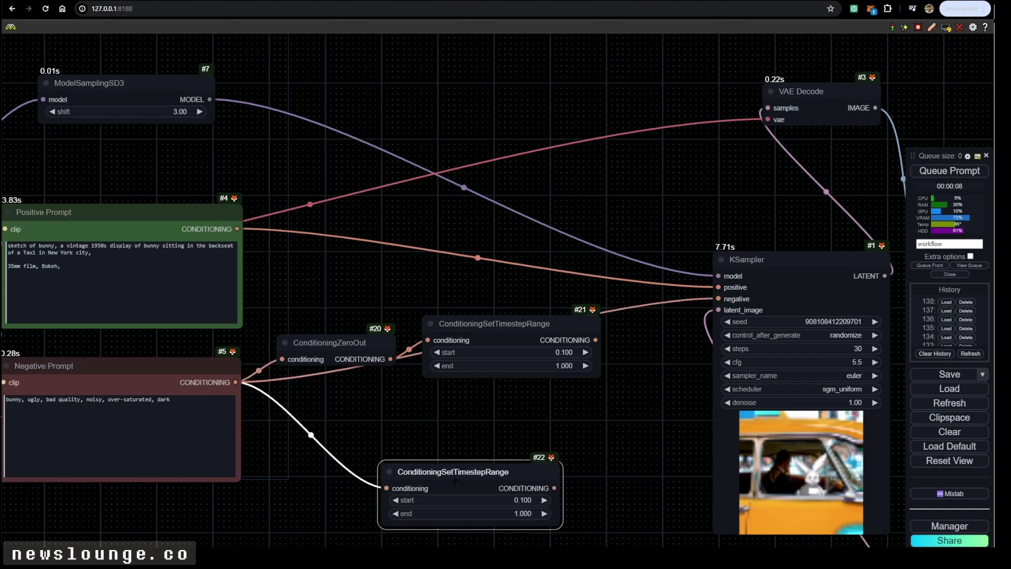
pyautogui.moveTo(453, 472); pyautogui.dragTo(461, 466)
pyautogui.moveTo(322, 490); pyautogui.dragTo(186, 464)
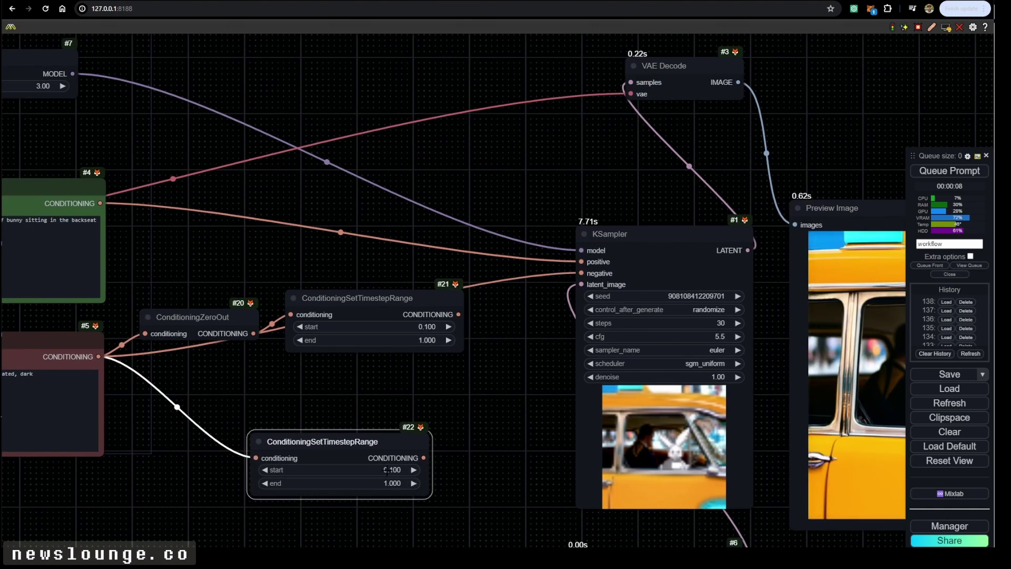
# Step: Set the duplicated timestep range node's start to 0.000 and its end to 0.100
pyautogui.click(385, 469)
pyautogui.write('0')
pyautogui.press('Return')
pyautogui.click(386, 483)
pyautogui.write('0.1')
pyautogui.press('Return')
# Step: Rearrange the ConditioningZeroOut and both ConditioningSetTimestepRange nodes into a compact vertical stack beside the Negative Prompt
pyautogui.moveTo(398, 451); pyautogui.dragTo(426, 419)
pyautogui.scroll(-3, 470, 381)
pyautogui.moveTo(469, 380); pyautogui.dragTo(344, 398)
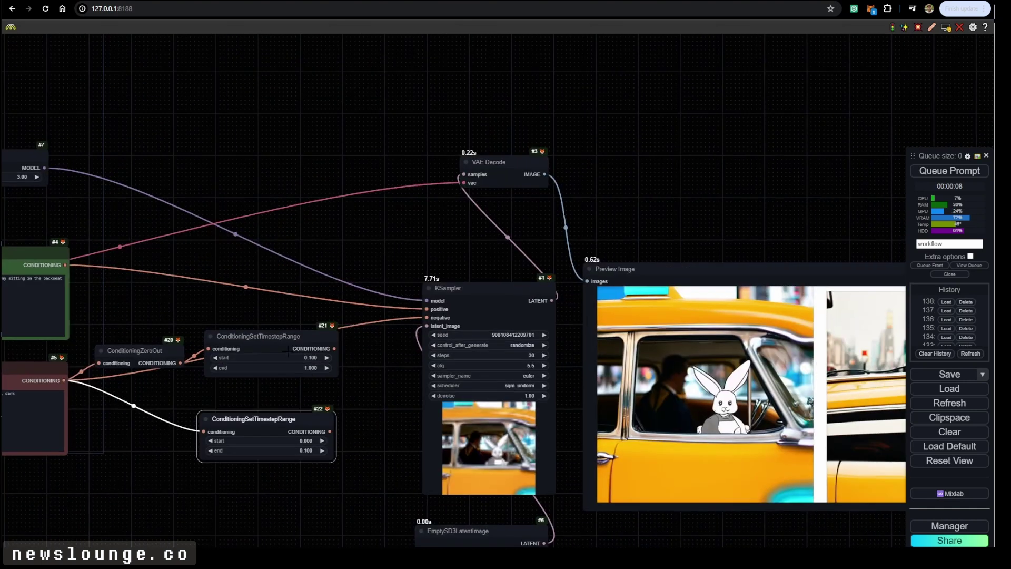
pyautogui.moveTo(158, 351); pyautogui.dragTo(179, 358)
pyautogui.moveTo(235, 316); pyautogui.dragTo(159, 322)
pyautogui.moveTo(242, 420); pyautogui.dragTo(148, 432)
pyautogui.moveTo(287, 401); pyautogui.dragTo(233, 402)
# Step: Merge both timestep range outputs in a new Conditioning (Combine) node and feed its result into the KSampler's negative input
pyautogui.scroll(4, 237, 394)
pyautogui.moveTo(170, 354); pyautogui.dragTo(243, 379)
pyautogui.click(252, 403)
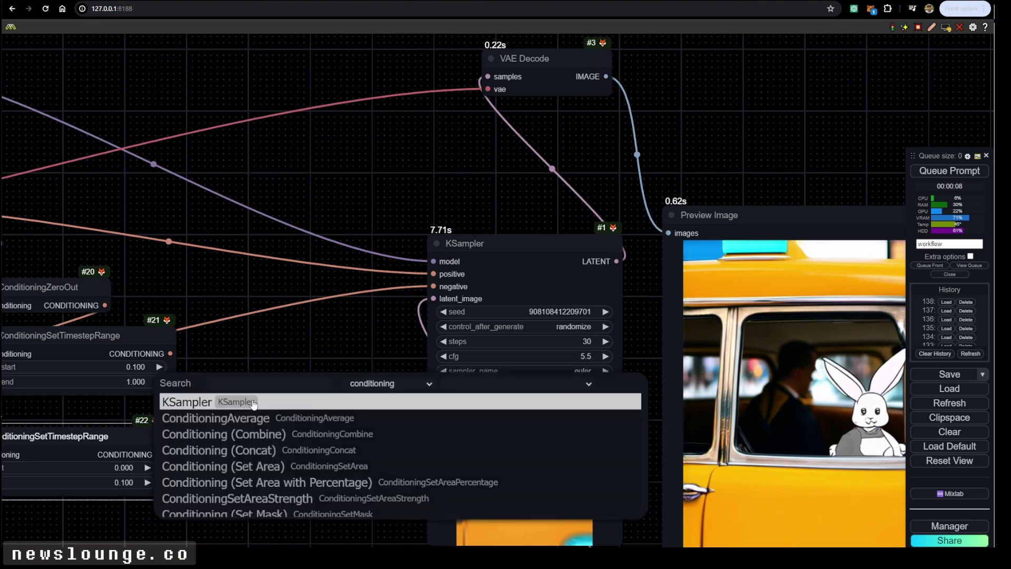
pyautogui.write('condit')
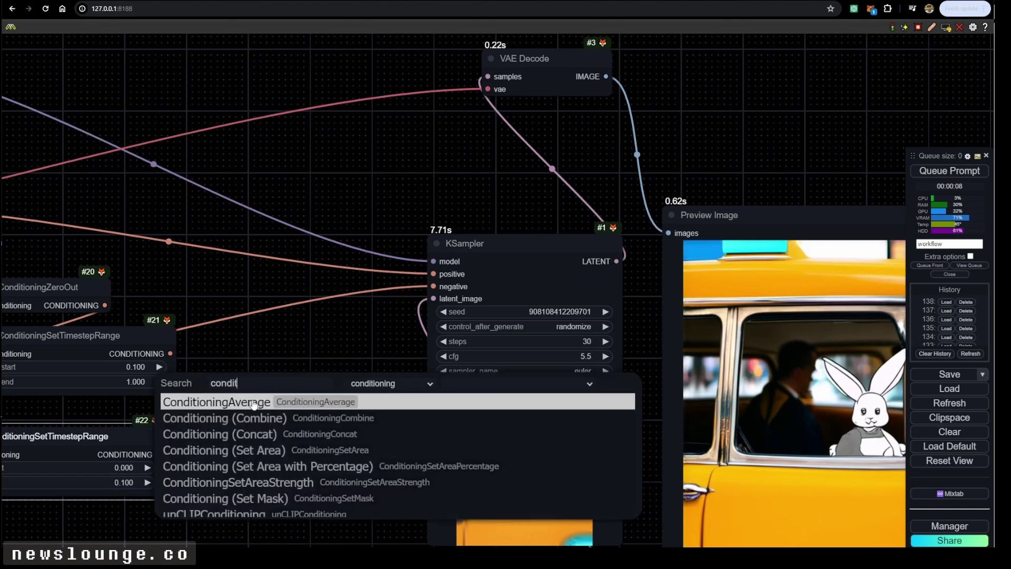
pyautogui.write('ion co')
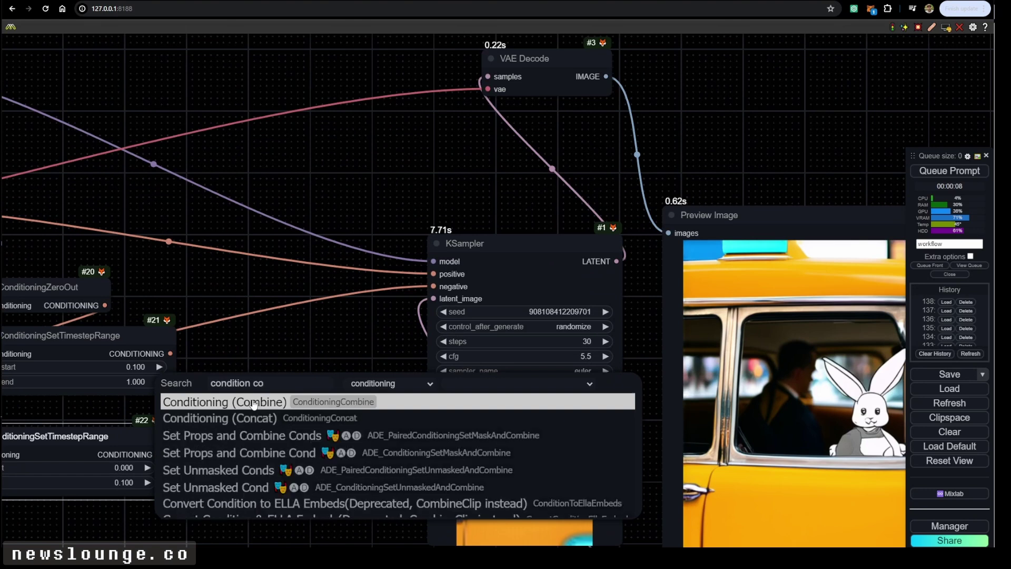
pyautogui.click(254, 403)
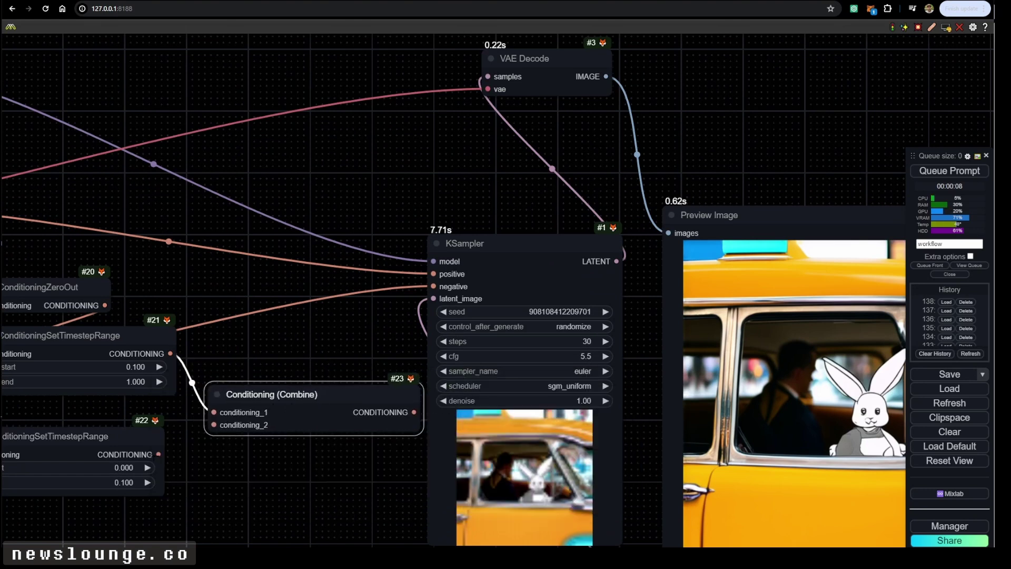
pyautogui.moveTo(158, 454); pyautogui.dragTo(214, 424)
pyautogui.moveTo(412, 403); pyautogui.dragTo(432, 275)
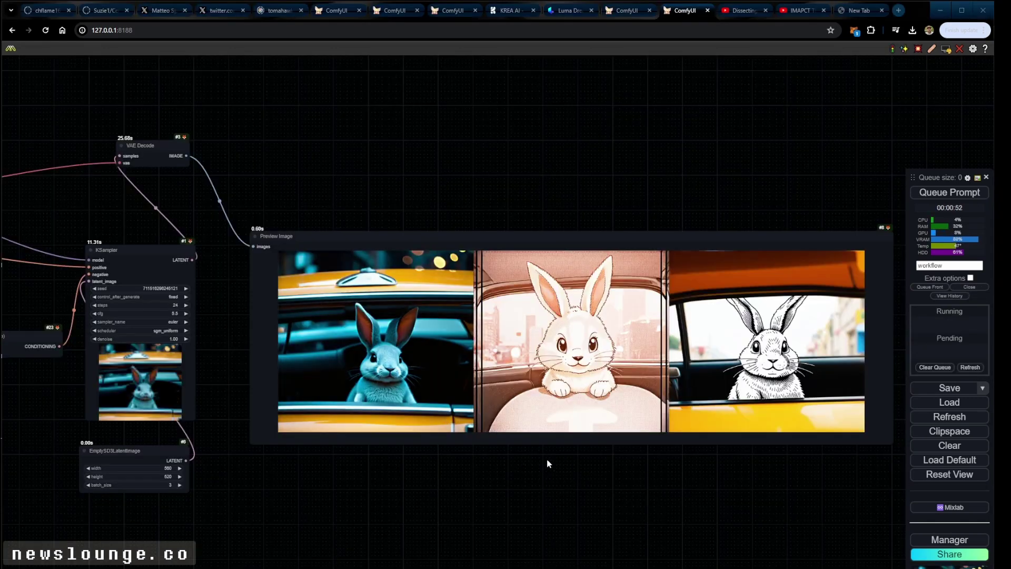
# Step: Examine the completed negative conditioning chain, the negative prompt text and the generated bunny images
pyautogui.scroll(3, 380, 463)
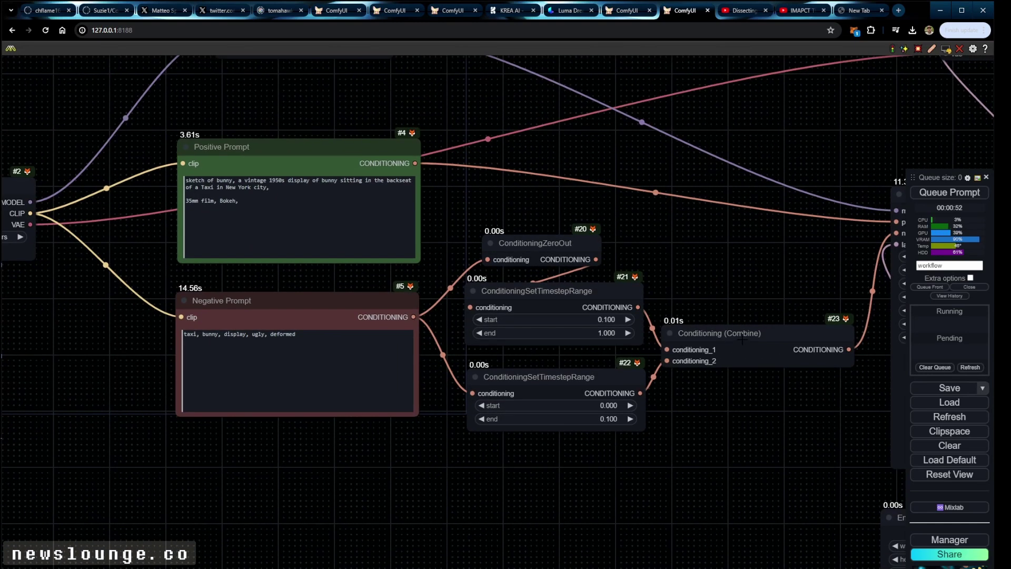
pyautogui.scroll(5, 157, 342)
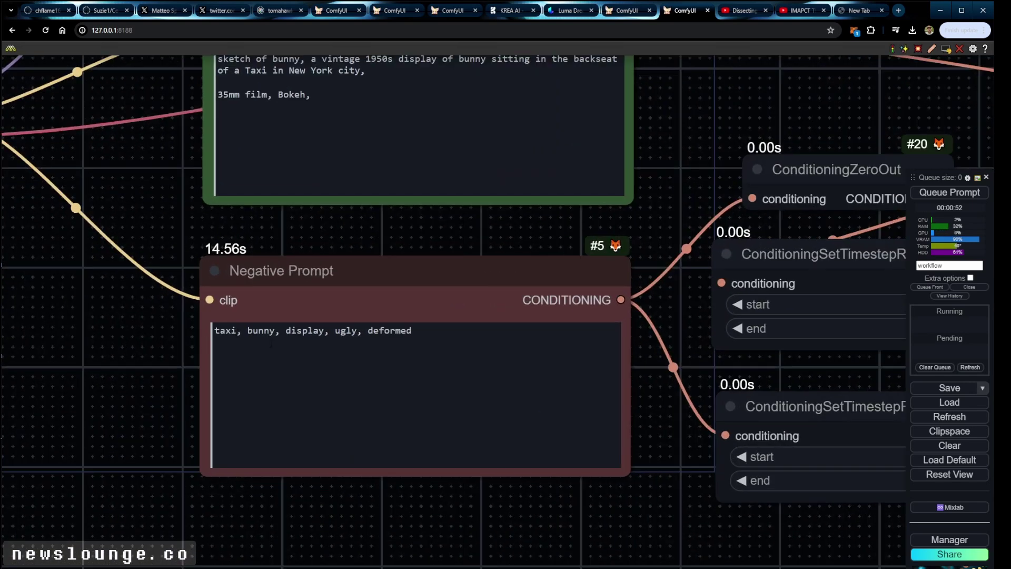
pyautogui.scroll(-4, 611, 529)
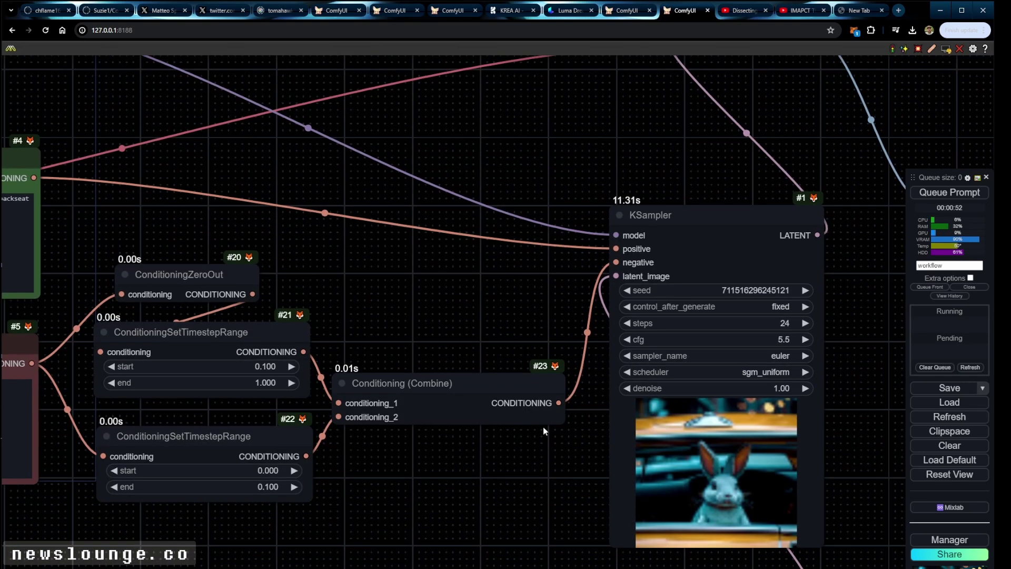
pyautogui.moveTo(542, 426); pyautogui.dragTo(343, 427)
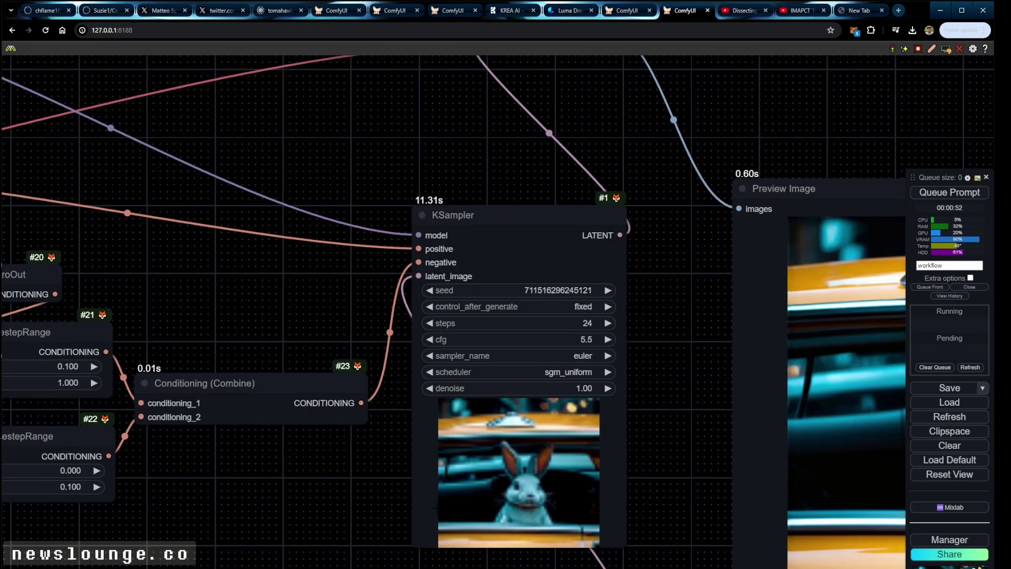
pyautogui.moveTo(684, 464); pyautogui.dragTo(244, 467)
pyautogui.scroll(-5, 383, 463)
pyautogui.moveTo(311, 467); pyautogui.dragTo(729, 406)
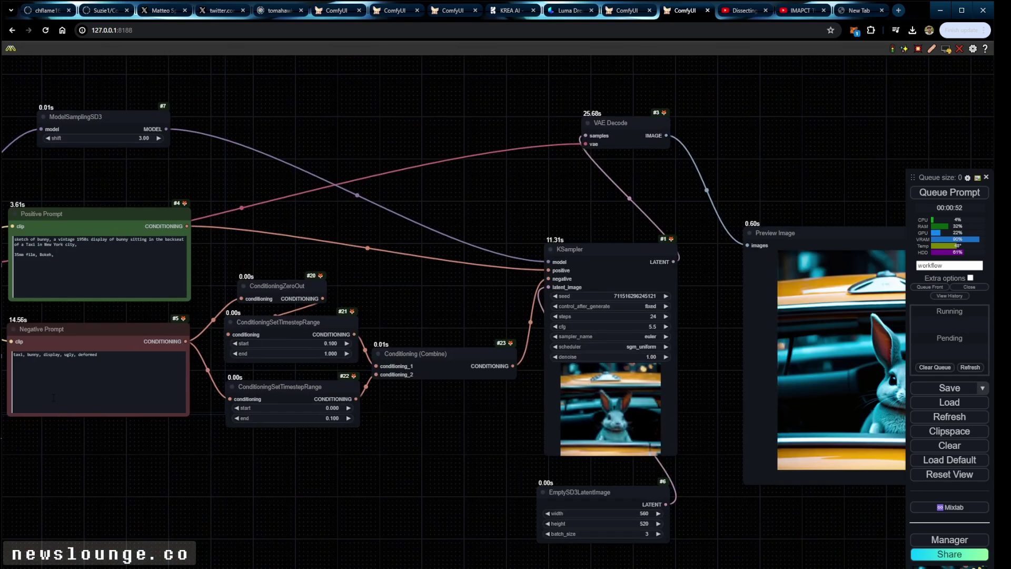
# Step: Remove "taxi, " from the negative prompt so it reads "bunny, display, ugly, deformed"
pyautogui.moveTo(38, 426); pyautogui.dragTo(296, 385)
pyautogui.scroll(3, 296, 385)
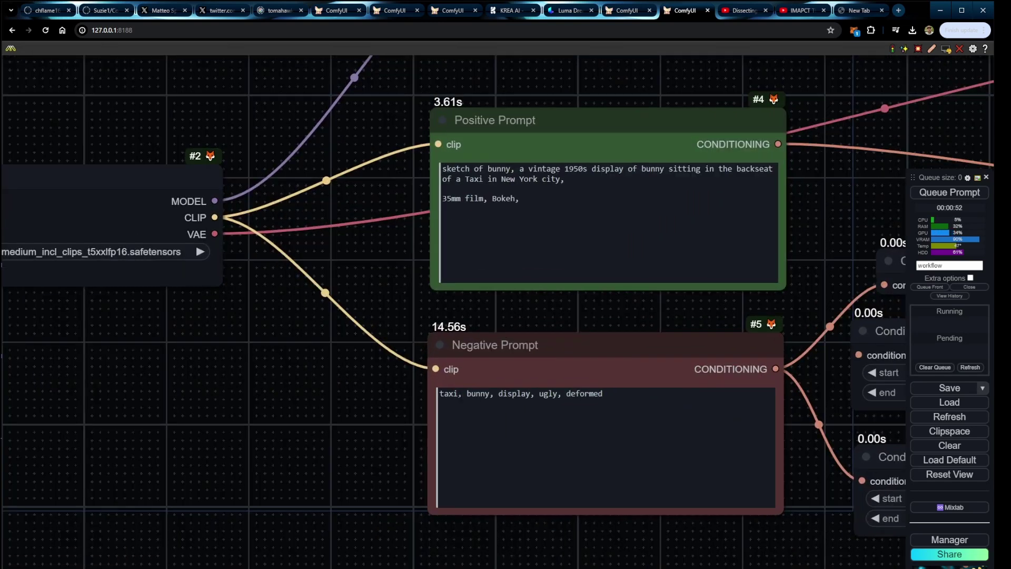
pyautogui.moveTo(448, 394); pyautogui.dragTo(457, 394)
pyautogui.press('Delete')
pyautogui.press('Delete')
pyautogui.press('Delete')
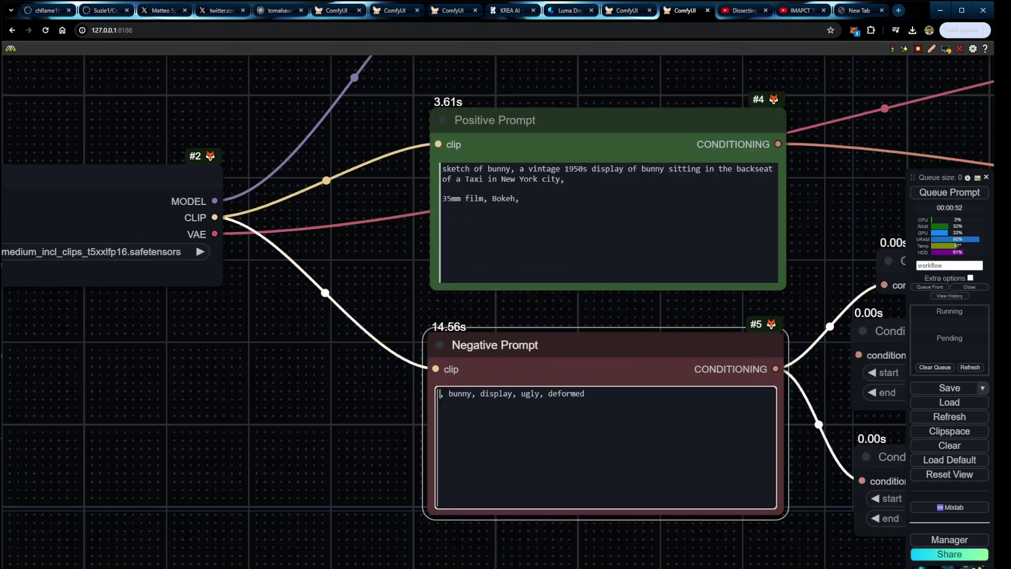
pyautogui.click(817, 565)
pyautogui.moveTo(817, 565); pyautogui.dragTo(409, 463)
pyautogui.scroll(-3, 410, 463)
# Step: Queue a generation without taxi in the negative prompt and inspect the new images in the Preview Image node
pyautogui.click(950, 193)
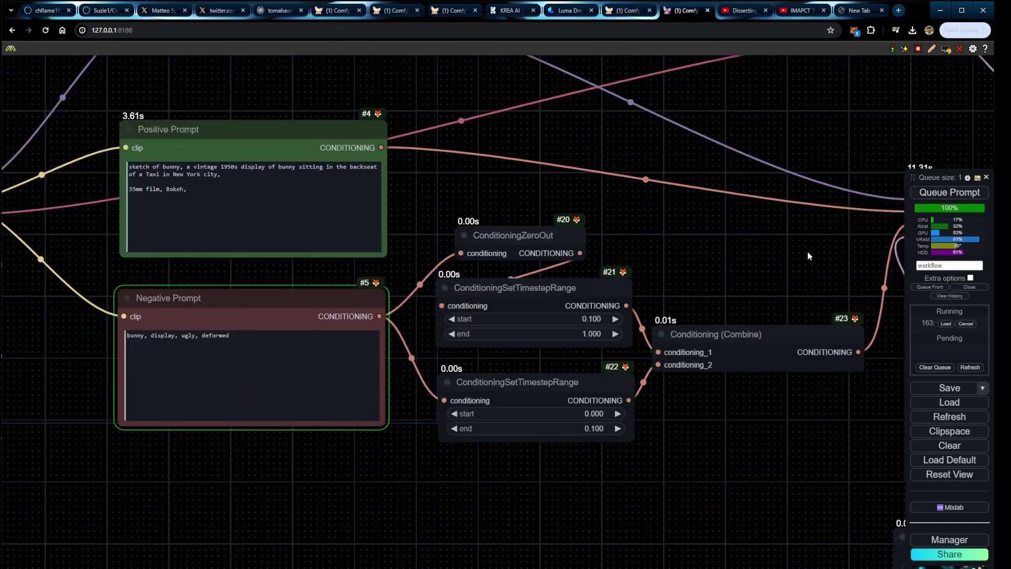
pyautogui.moveTo(810, 255); pyautogui.dragTo(278, 296)
pyautogui.moveTo(627, 447); pyautogui.dragTo(228, 443)
pyautogui.scroll(-3, 470, 470)
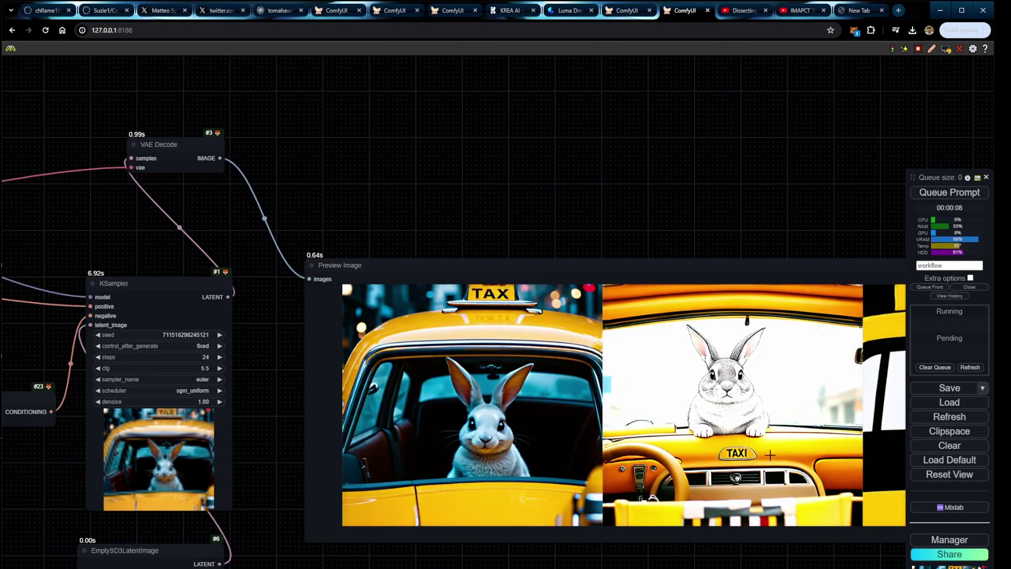
pyautogui.scroll(-3, 741, 202)
pyautogui.moveTo(742, 202); pyautogui.dragTo(580, 236)
pyautogui.moveTo(345, 255); pyautogui.dragTo(402, 114)
pyautogui.scroll(5, 402, 114)
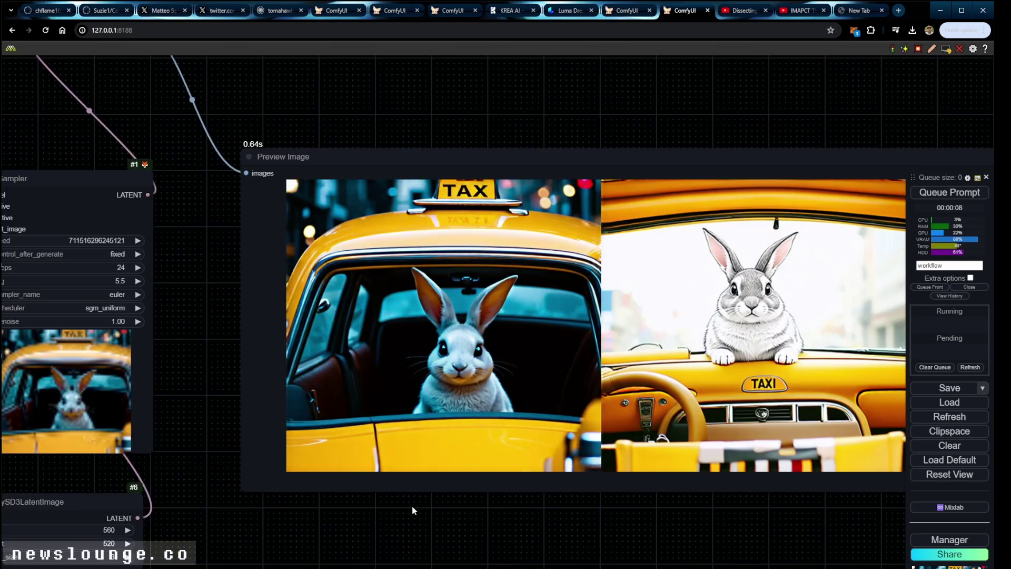
pyautogui.scroll(-1, 464, 519)
pyautogui.moveTo(522, 524); pyautogui.dragTo(446, 527)
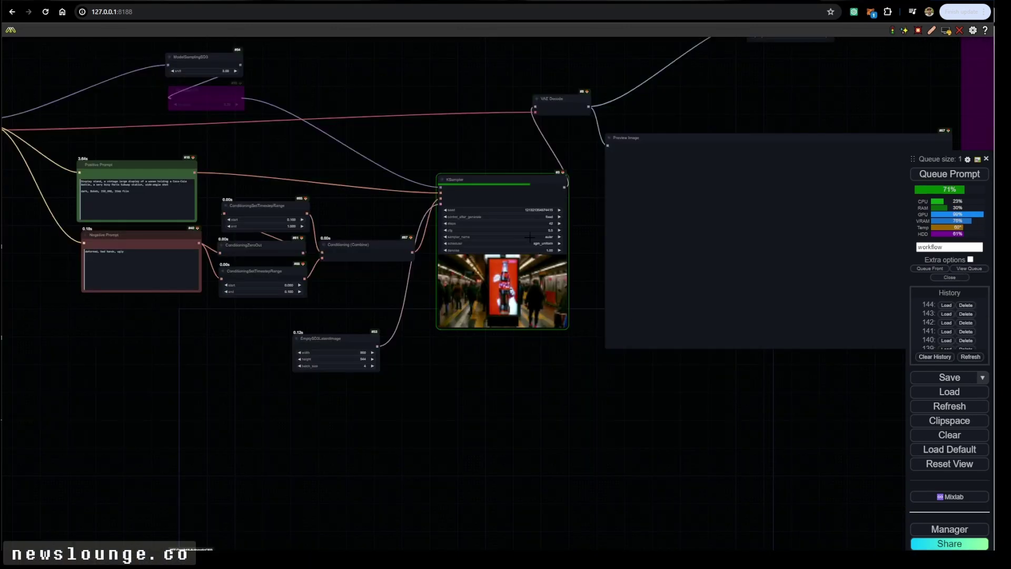
# Step: Examine the generated Coca-Cola subway display images in the Preview Image node and the surrounding workflow
pyautogui.moveTo(598, 356); pyautogui.dragTo(543, 413)
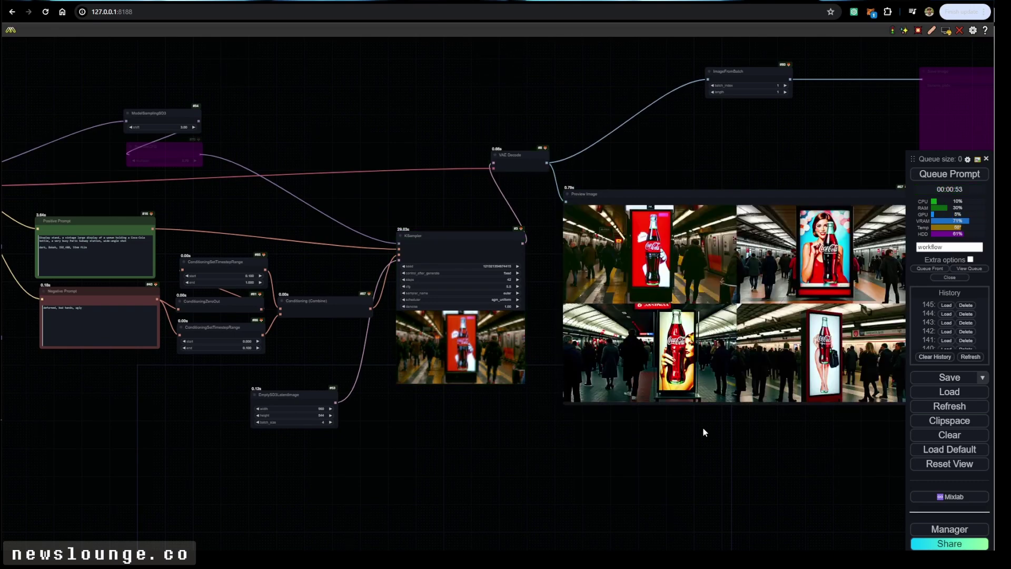
pyautogui.moveTo(703, 427); pyautogui.dragTo(533, 465)
pyautogui.scroll(11, 668, 287)
pyautogui.scroll(-7, 664, 288)
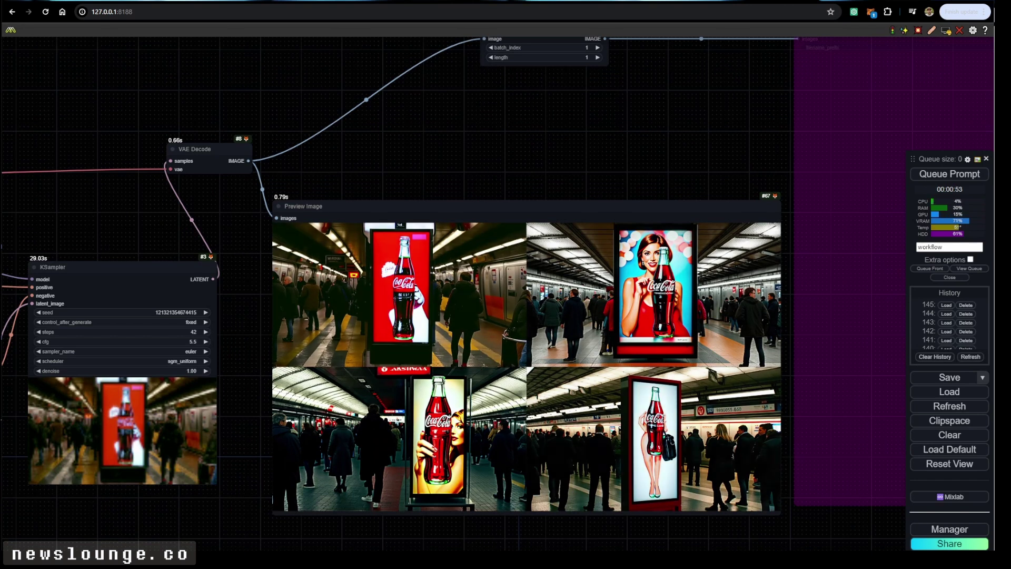
pyautogui.moveTo(252, 545); pyautogui.dragTo(357, 536)
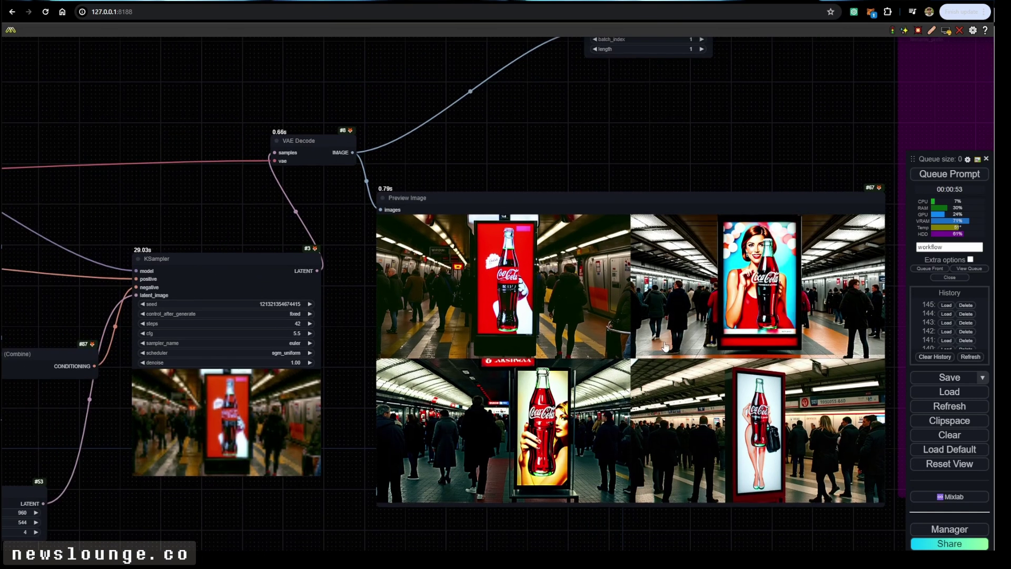
# Step: Queue a generation with the SDXL Coca-Cola subway workflow below the SD3 chain, using the negative prompt "comic, cartoon"
pyautogui.moveTo(656, 540); pyautogui.dragTo(599, 279)
pyautogui.scroll(-2, 594, 556)
pyautogui.scroll(-3, 599, 330)
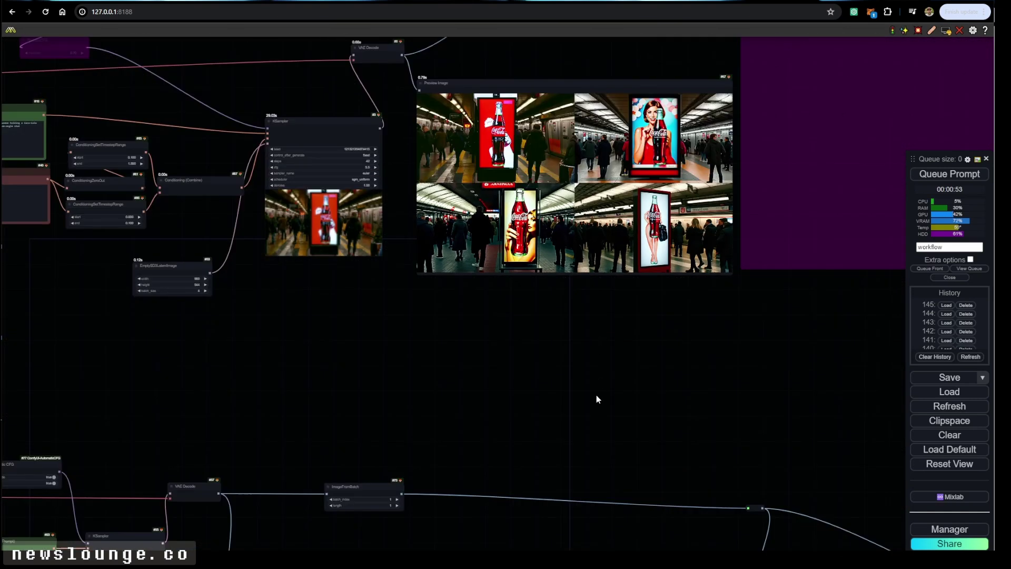
pyautogui.moveTo(596, 395); pyautogui.dragTo(636, 161)
pyautogui.moveTo(548, 303); pyautogui.dragTo(790, 240)
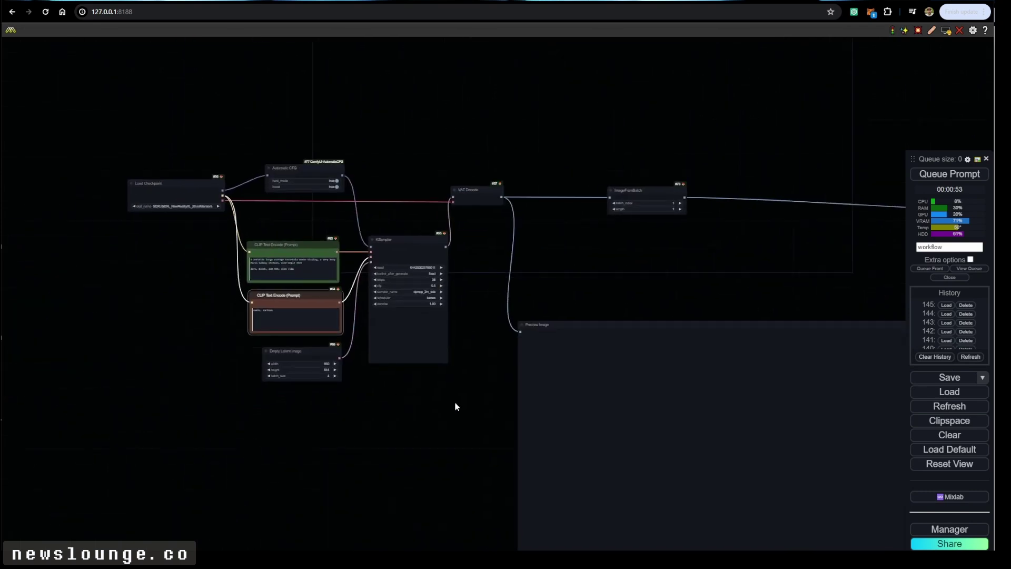
pyautogui.click(937, 176)
pyautogui.moveTo(607, 291); pyautogui.dragTo(516, 388)
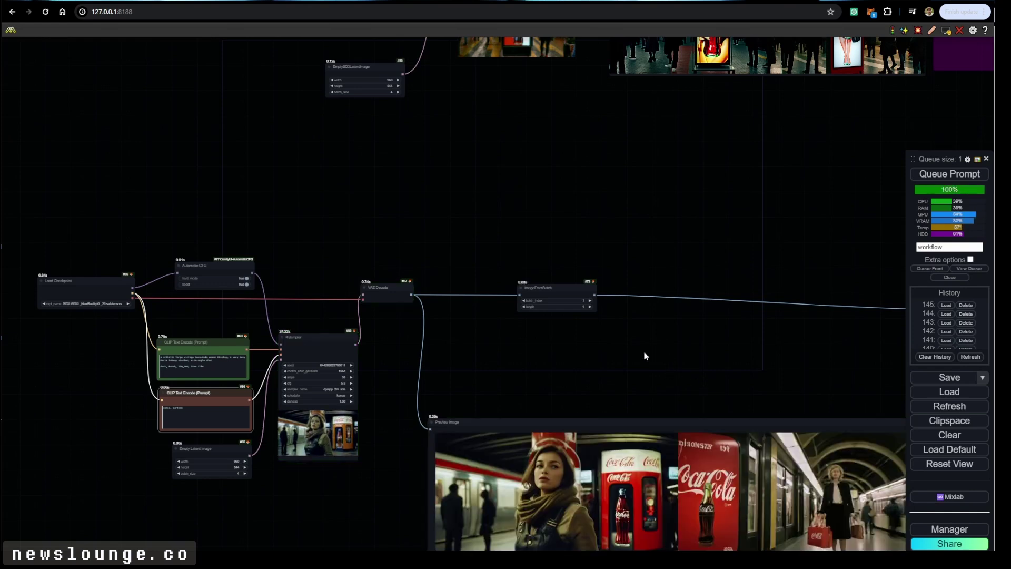
# Step: Examine the generated SDXL subway images together with the workflow's prompts and KSampler settings
pyautogui.moveTo(643, 355); pyautogui.dragTo(456, 283)
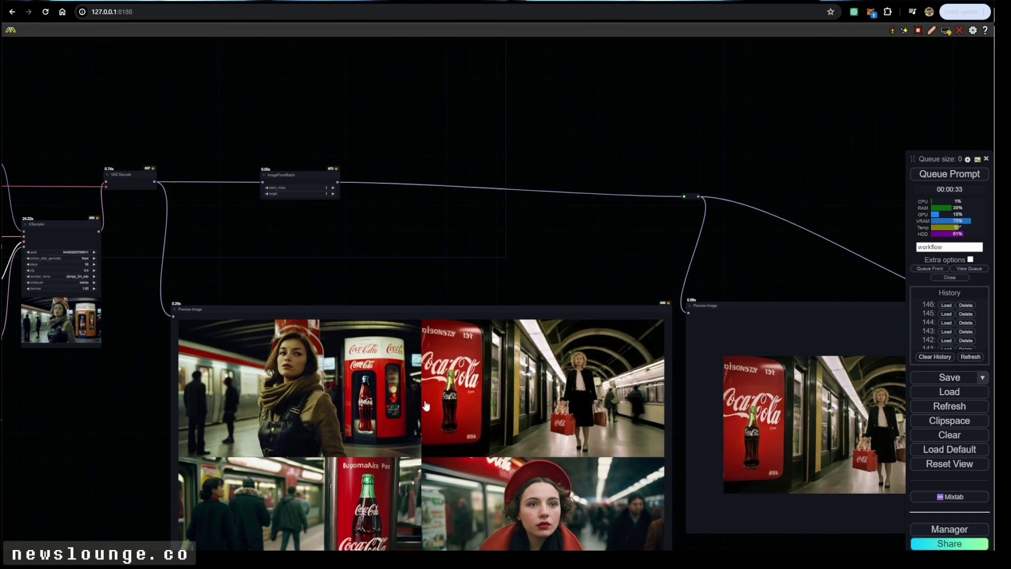
pyautogui.moveTo(436, 390); pyautogui.dragTo(377, 365)
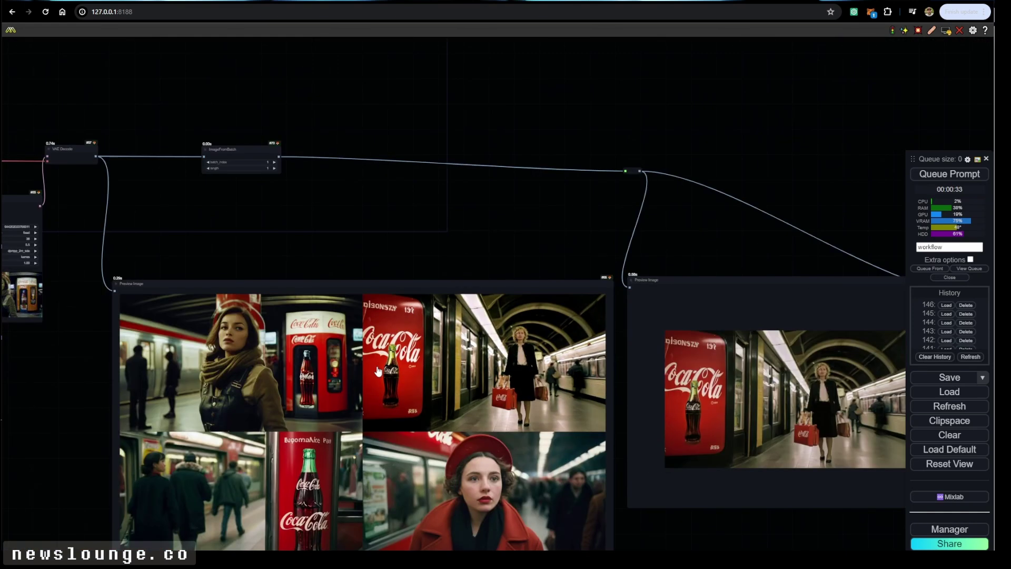
pyautogui.scroll(-5, 409, 298)
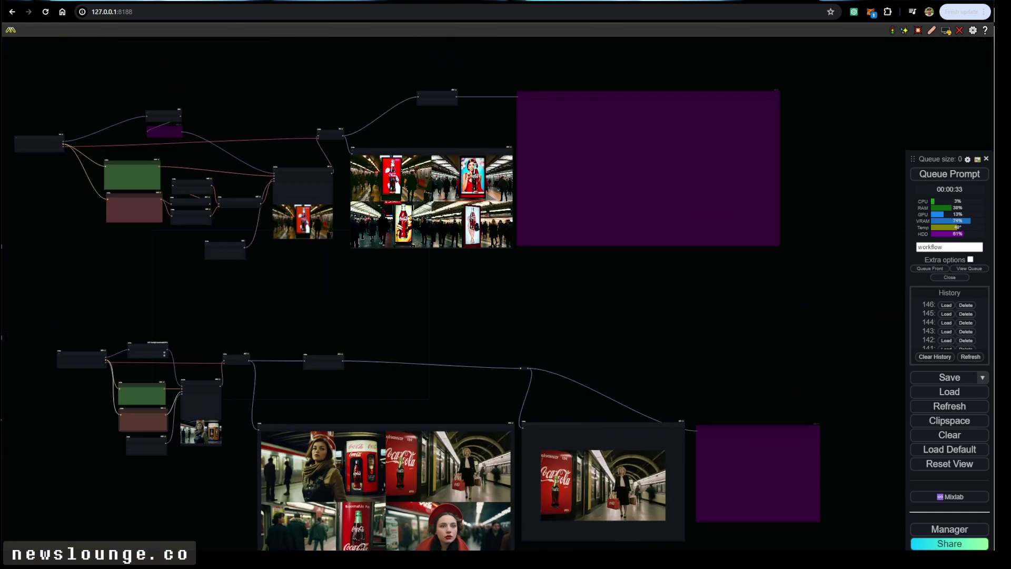
pyautogui.scroll(8, 525, 370)
pyautogui.scroll(-2, 526, 371)
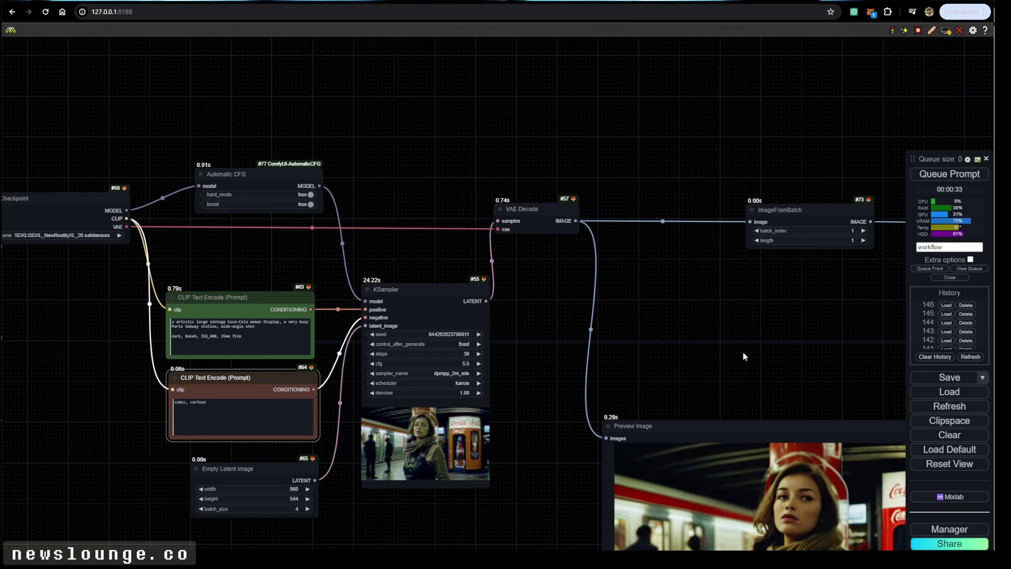
pyautogui.moveTo(742, 350); pyautogui.dragTo(441, 312)
pyautogui.scroll(-3, 474, 311)
pyautogui.moveTo(626, 347); pyautogui.dragTo(428, 292)
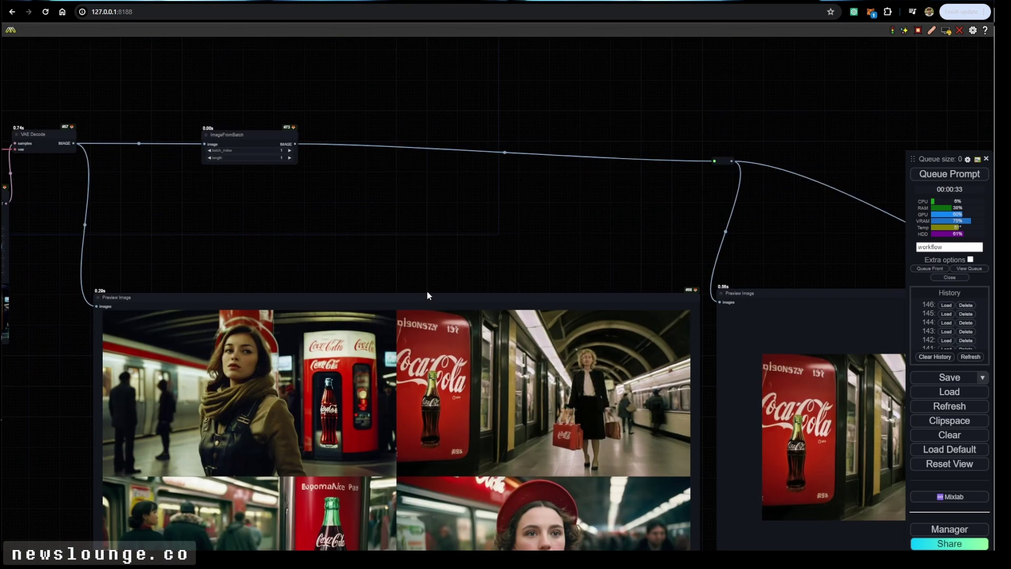
# Step: Compare the SD3 workflow's second Coca-Cola display image at enlarged size with the SDXL images
pyautogui.scroll(-6, 417, 289)
pyautogui.moveTo(338, 102); pyautogui.dragTo(453, 269)
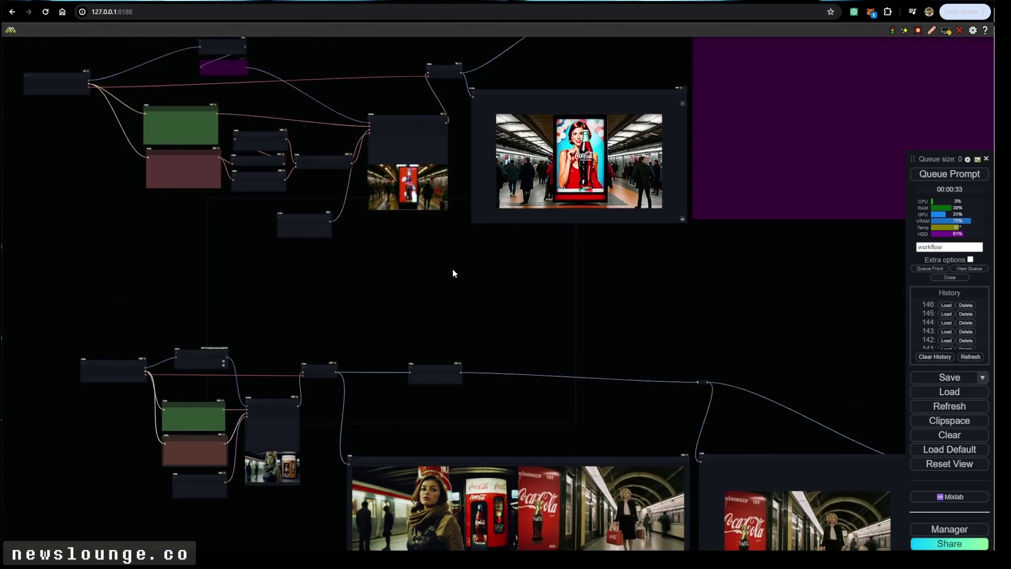
pyautogui.moveTo(557, 488); pyautogui.dragTo(391, 352)
pyautogui.moveTo(399, 178); pyautogui.dragTo(448, 411)
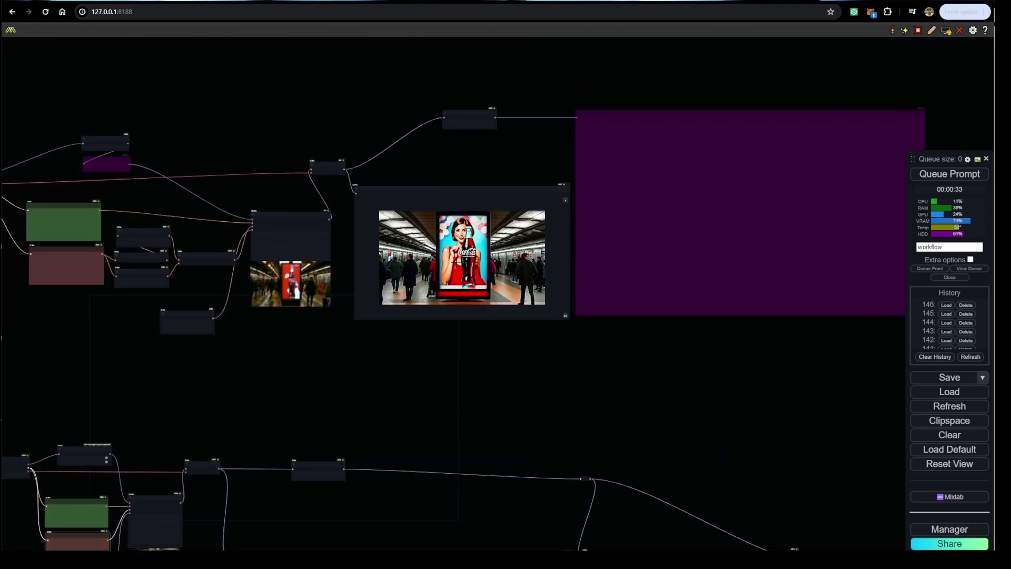
pyautogui.scroll(10, 461, 250)
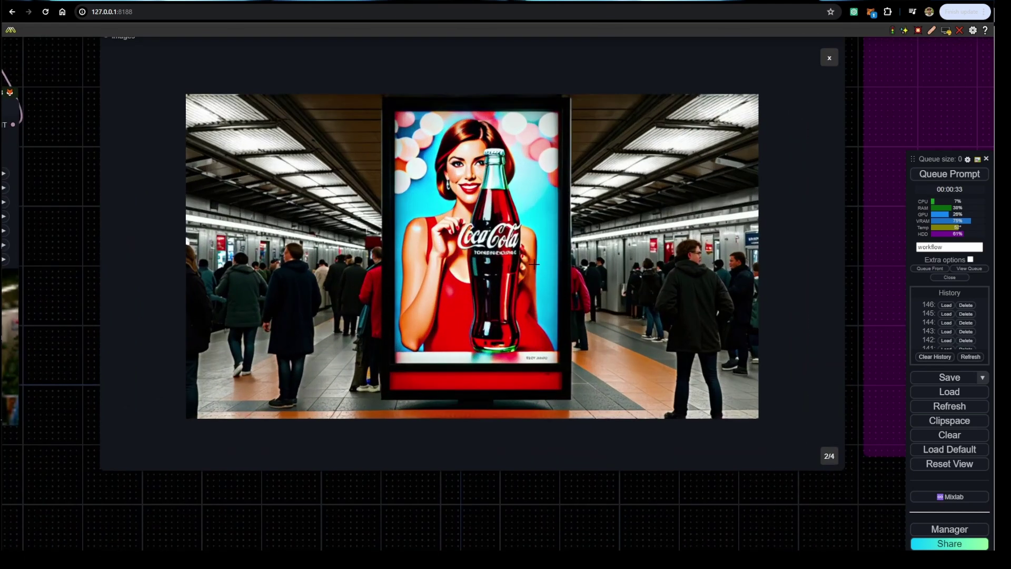
pyautogui.moveTo(230, 239); pyautogui.dragTo(499, 290)
pyautogui.scroll(-7, 558, 331)
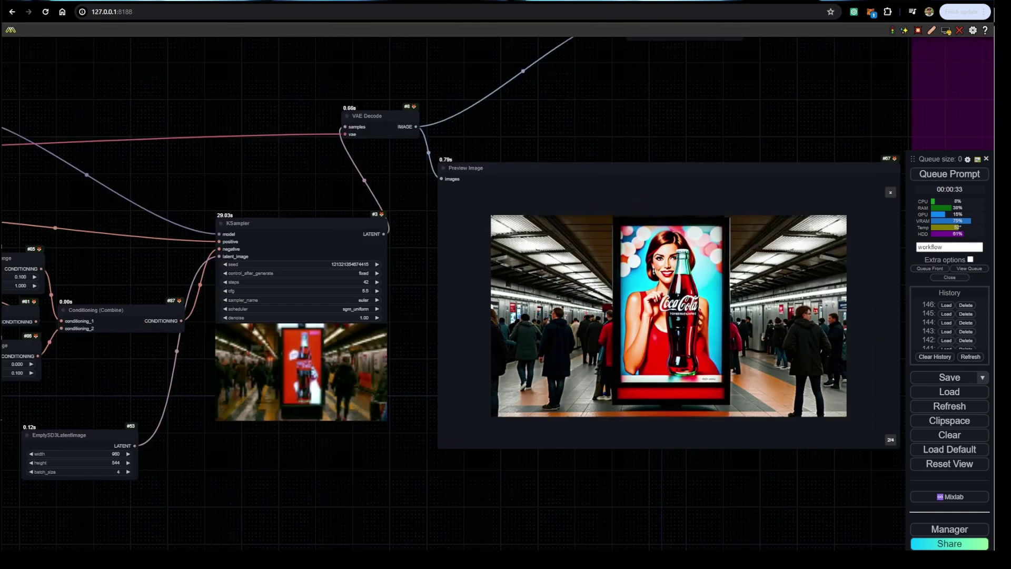
pyautogui.moveTo(596, 455); pyautogui.dragTo(403, 223)
pyautogui.scroll(-5, 345, 306)
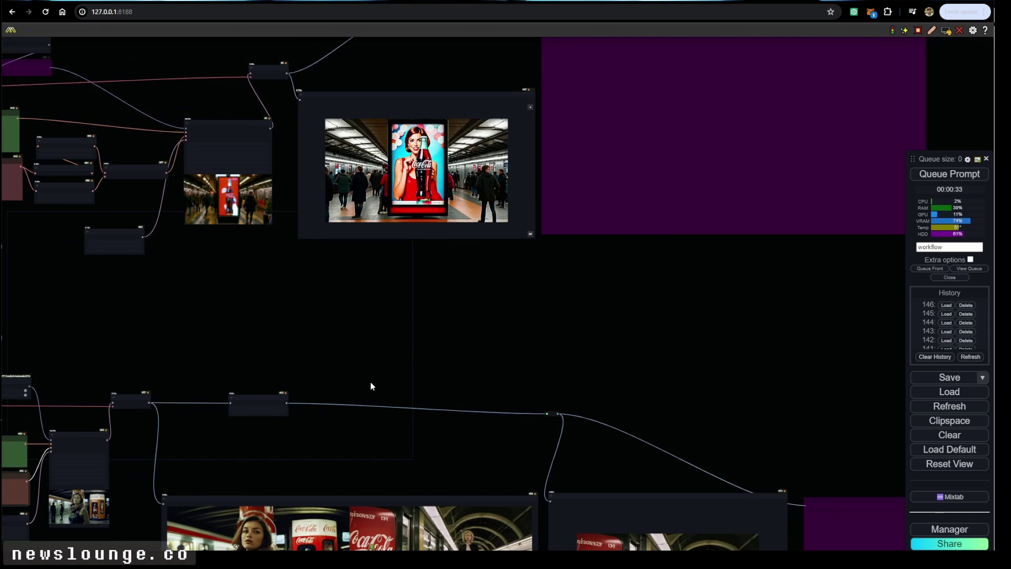
pyautogui.moveTo(388, 339); pyautogui.dragTo(400, 337)
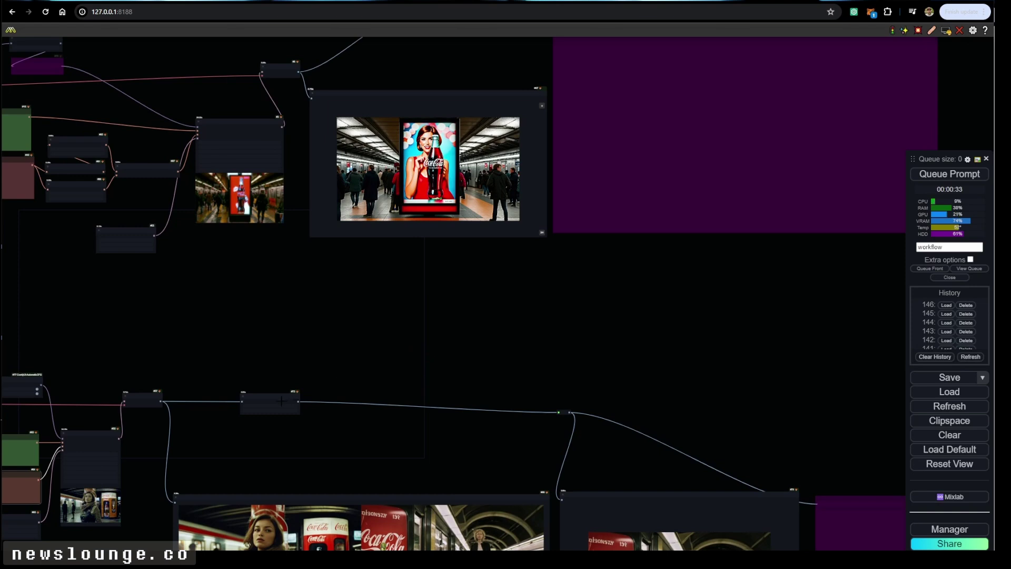
# Step: Nudge the SDXL workflow's ImageFromBatch node slightly down, and examine its prompts, sampler, latent settings and four preview images
pyautogui.moveTo(282, 402); pyautogui.dragTo(286, 408)
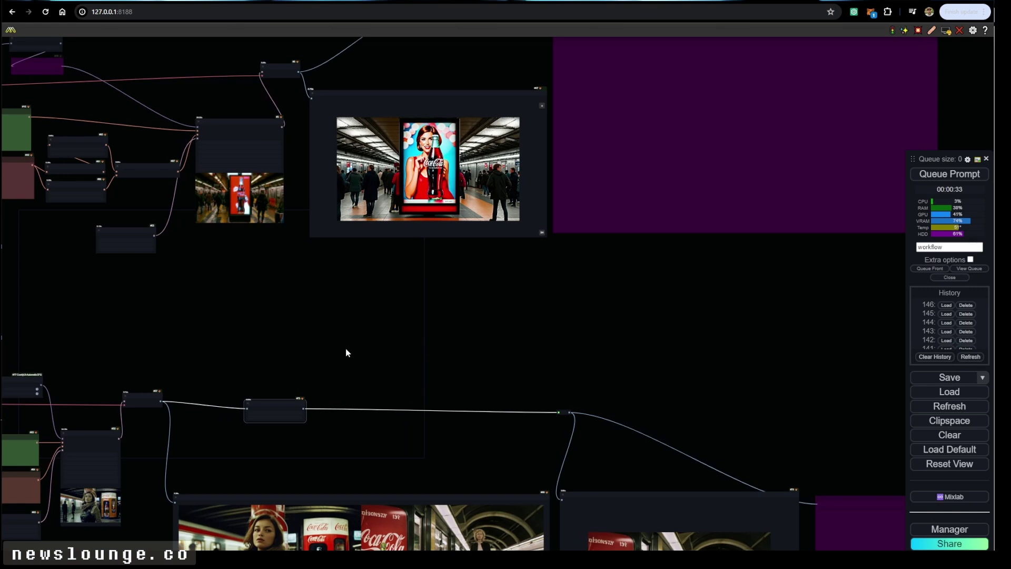
pyautogui.moveTo(318, 296); pyautogui.dragTo(323, 302)
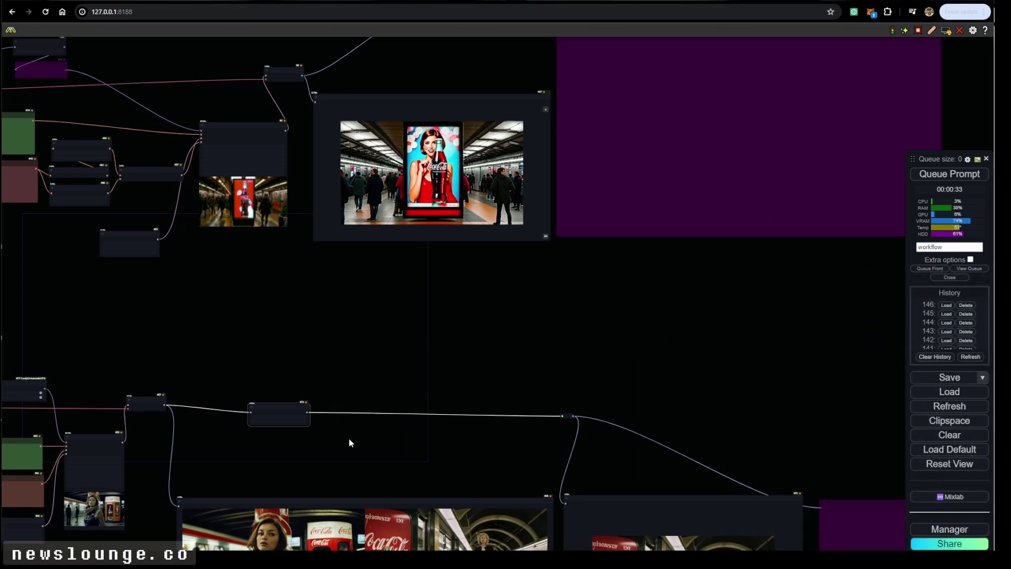
pyautogui.scroll(8, 350, 441)
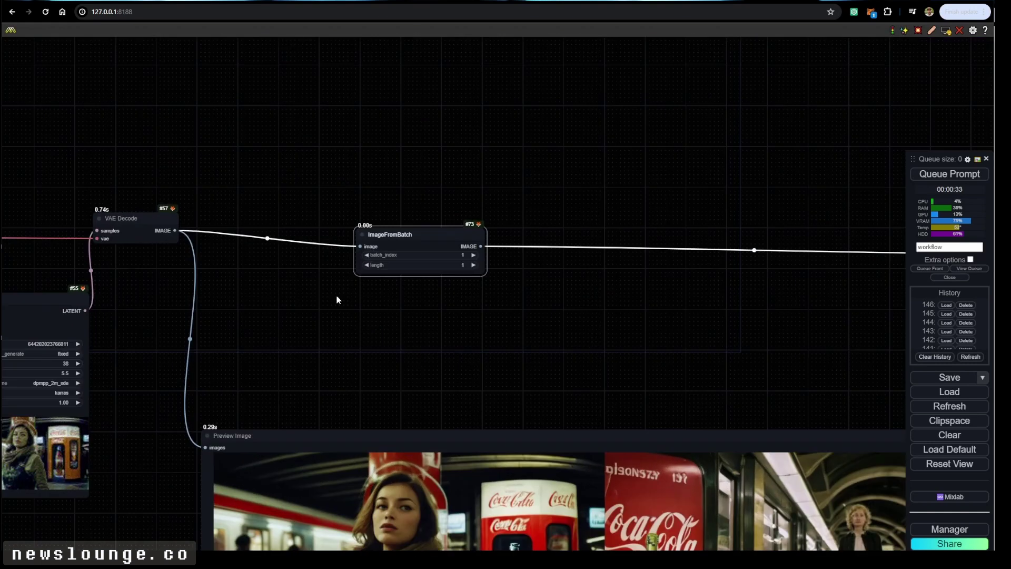
pyautogui.moveTo(281, 283); pyautogui.dragTo(425, 237)
pyautogui.scroll(-2, 405, 263)
pyautogui.moveTo(153, 448); pyautogui.dragTo(321, 436)
pyautogui.scroll(4, 258, 435)
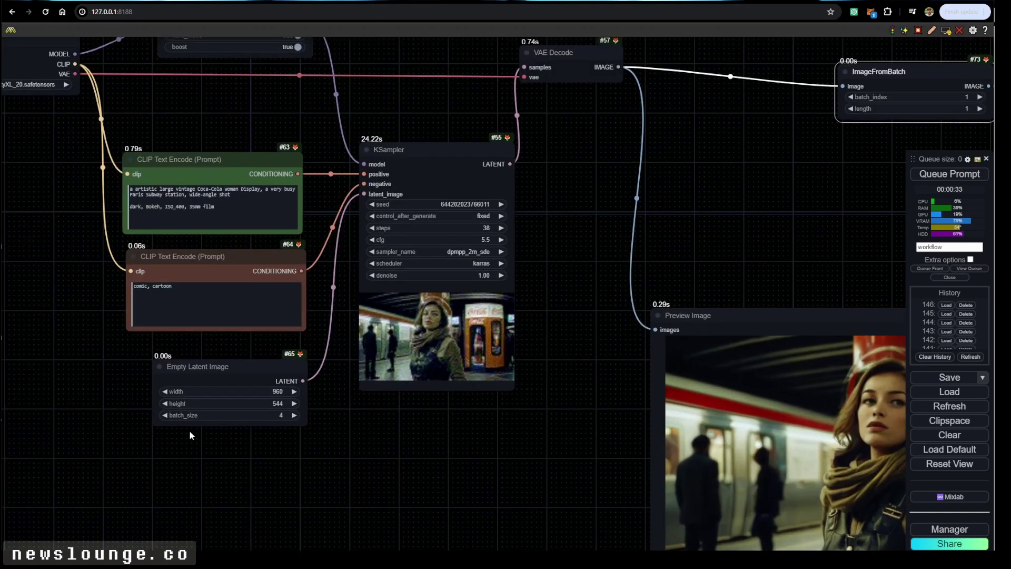
pyautogui.scroll(-4, 302, 432)
pyautogui.moveTo(492, 436); pyautogui.dragTo(151, 274)
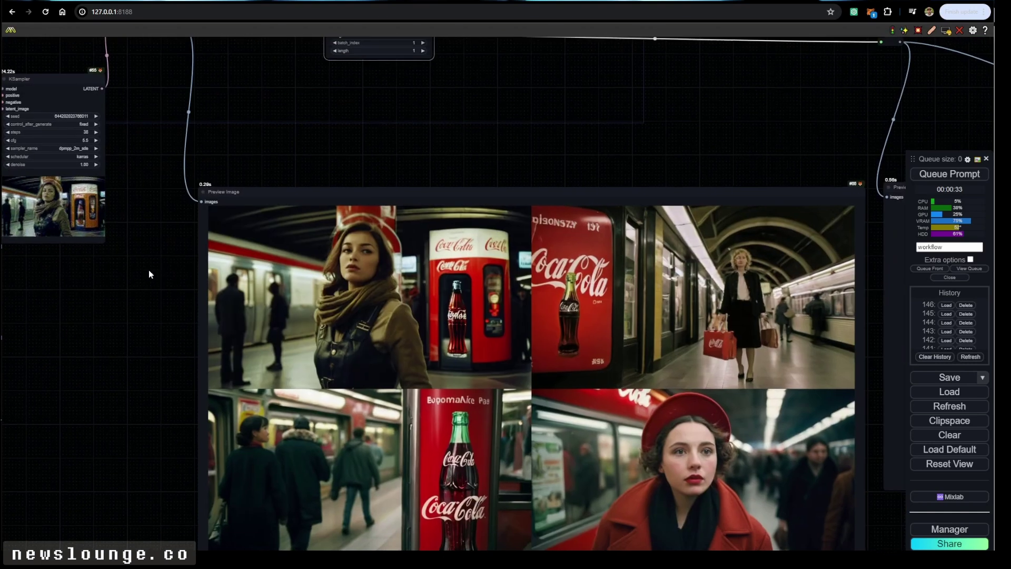
pyautogui.scroll(-5, 492, 379)
pyautogui.scroll(4, 526, 390)
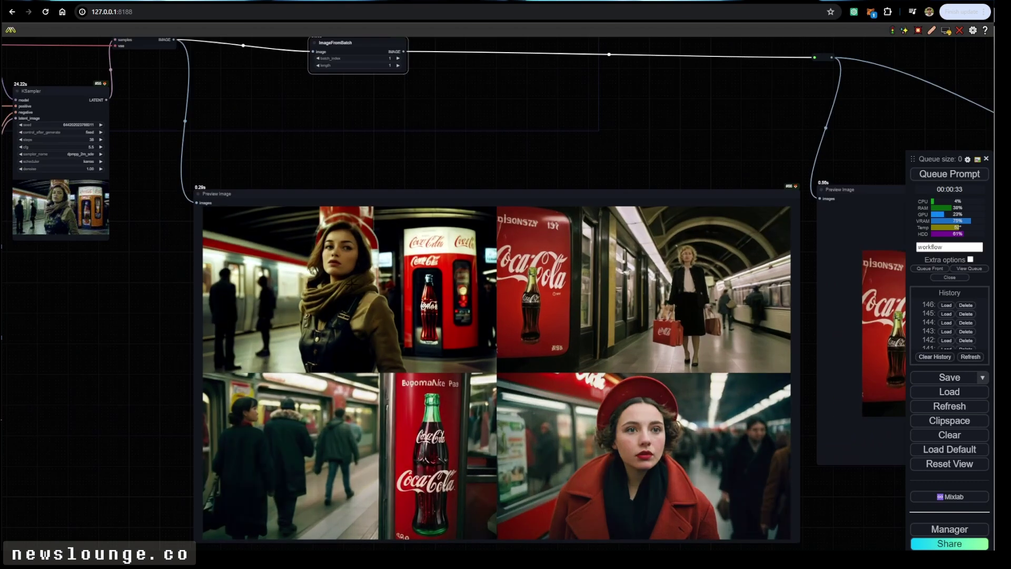
# Step: View the four SDXL images one by one at enlarged size, and return to the image grid
pyautogui.click(339, 279)
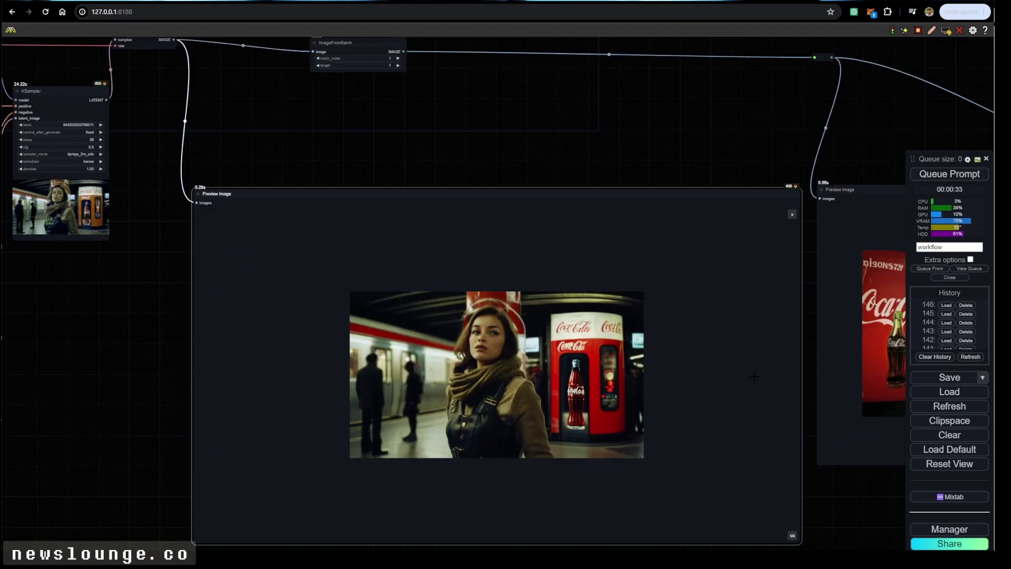
pyautogui.press('Right')
pyautogui.press('Right')
pyautogui.press('Right')
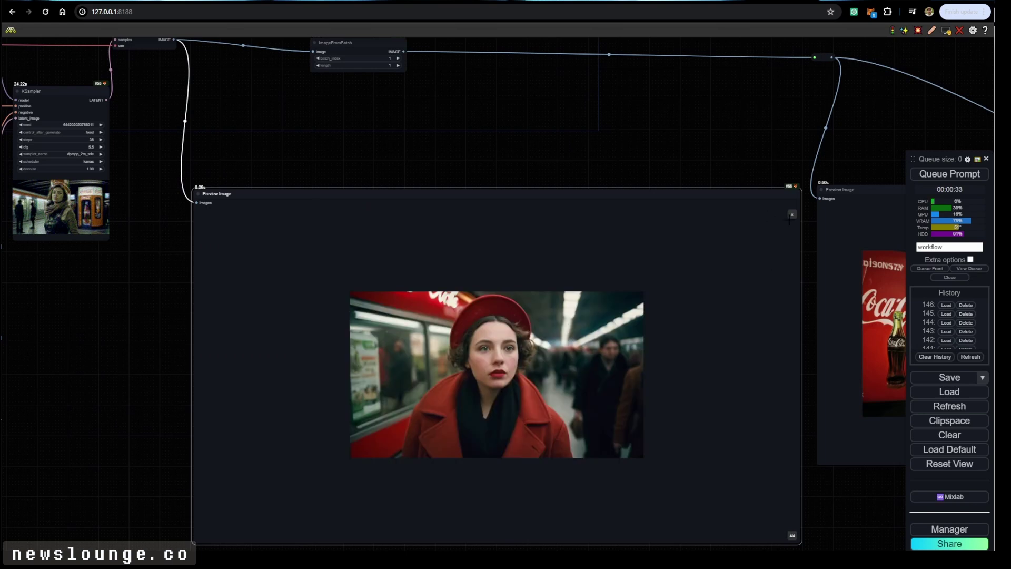
pyautogui.click(792, 214)
# Step: Nudge the ImageFromBatch node slightly up, and compare its batch_index setting with the second image in the SDXL preview grid
pyautogui.moveTo(475, 137); pyautogui.dragTo(573, 325)
pyautogui.scroll(8, 457, 213)
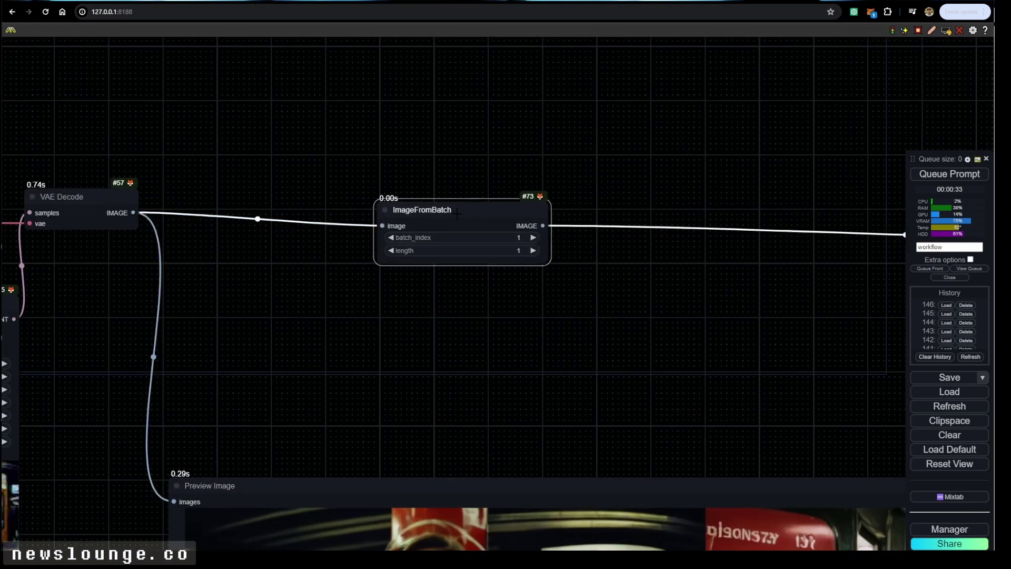
pyautogui.moveTo(458, 213); pyautogui.dragTo(460, 209)
pyautogui.scroll(-4, 496, 275)
pyautogui.moveTo(595, 371); pyautogui.dragTo(365, 70)
pyautogui.scroll(-3, 526, 294)
pyautogui.moveTo(549, 139); pyautogui.dragTo(477, 194)
pyautogui.scroll(4, 477, 279)
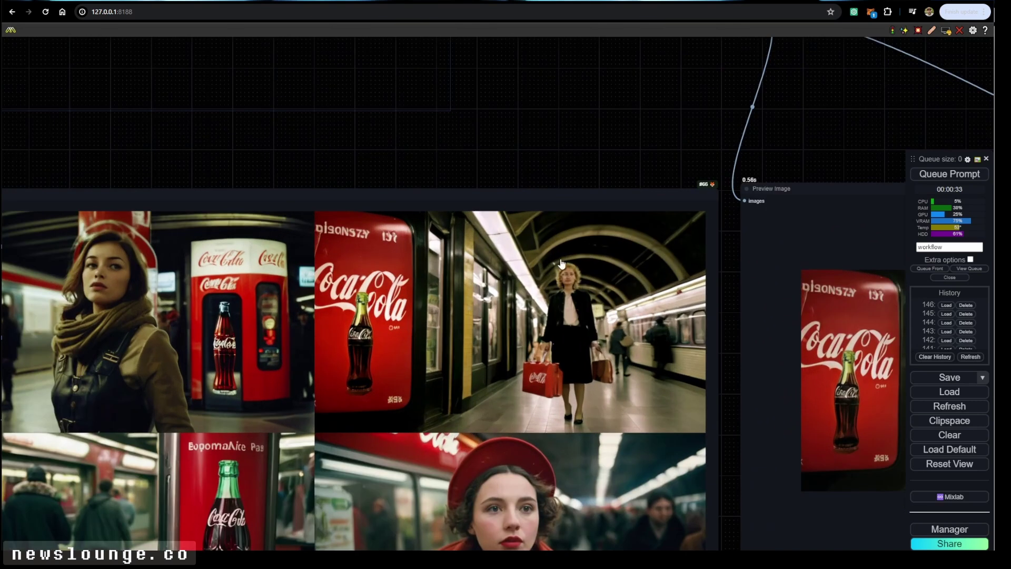
pyautogui.moveTo(383, 84); pyautogui.dragTo(564, 218)
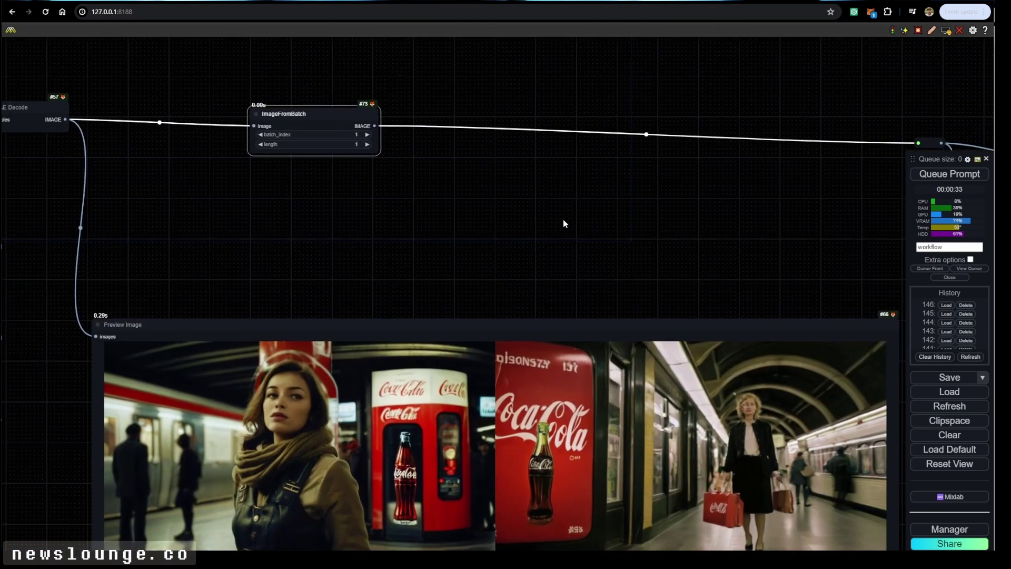
# Step: Trace the ImageFromBatch output to the single-image Preview Image node, and return to the SD3 workflow's display image
pyautogui.scroll(-2, 563, 218)
pyautogui.scroll(3, 366, 153)
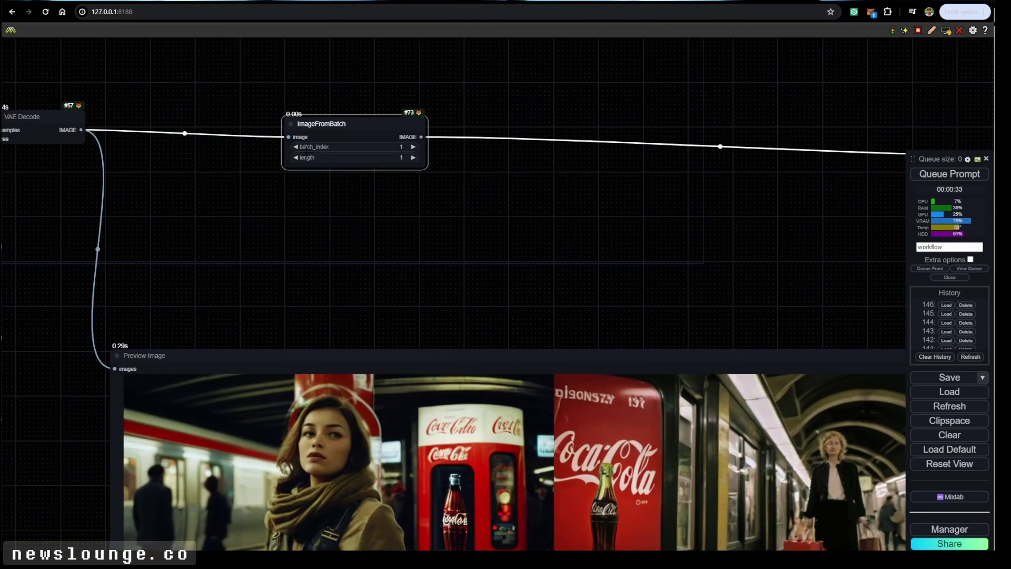
pyautogui.moveTo(654, 263); pyautogui.dragTo(430, 113)
pyautogui.scroll(-4, 486, 263)
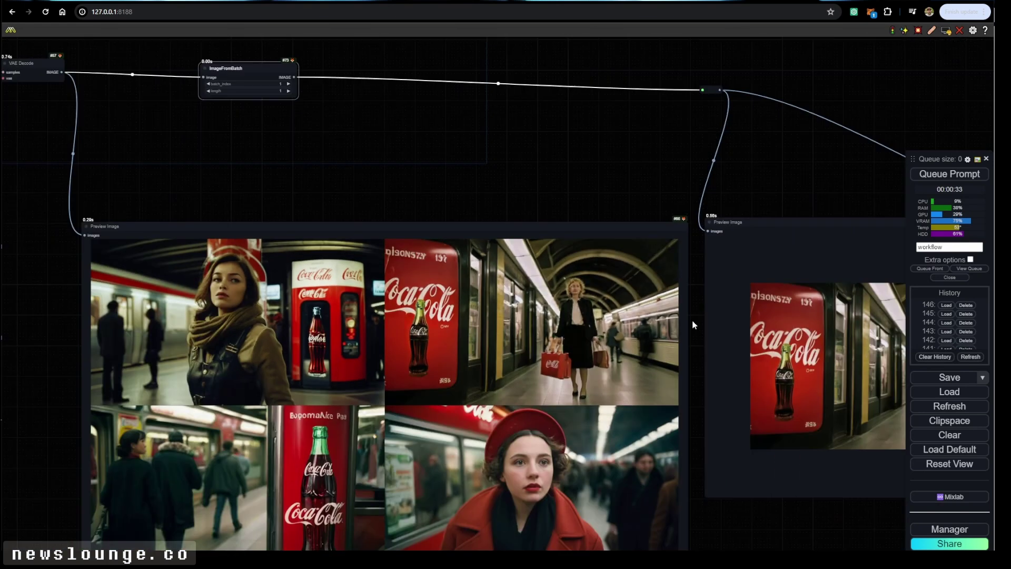
pyautogui.moveTo(693, 325); pyautogui.dragTo(393, 287)
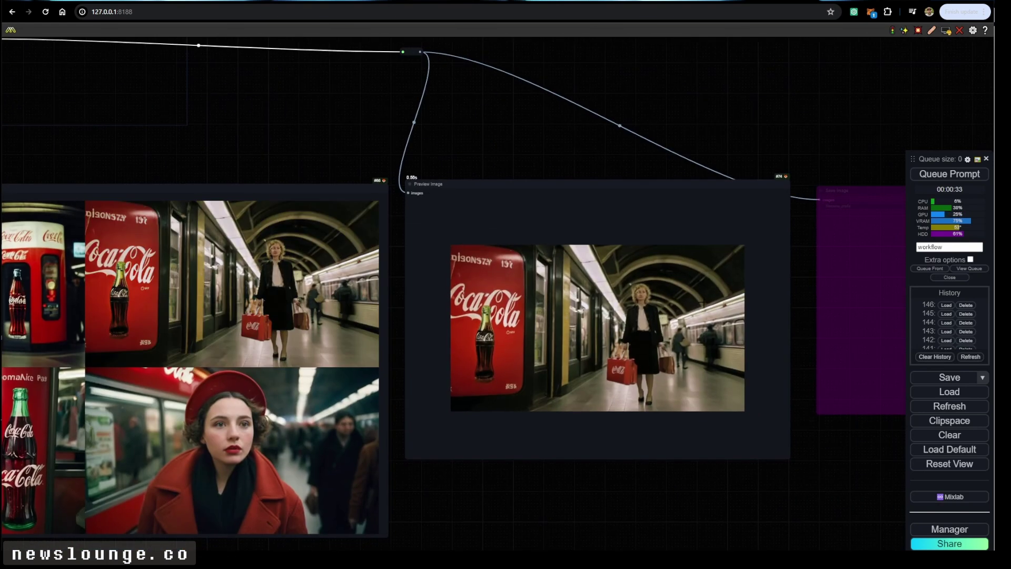
pyautogui.scroll(-4, 350, 333)
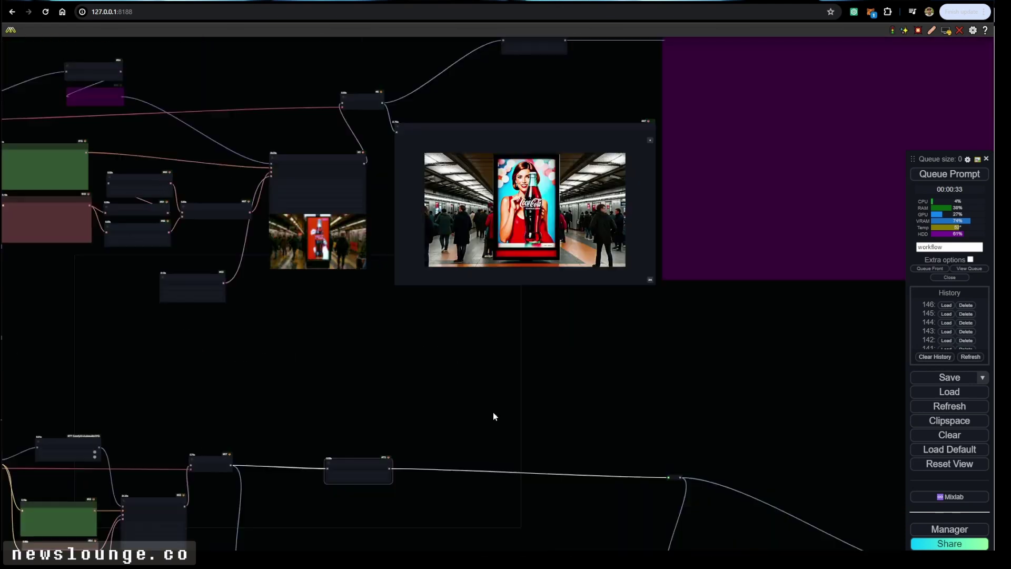
pyautogui.moveTo(493, 412); pyautogui.dragTo(558, 517)
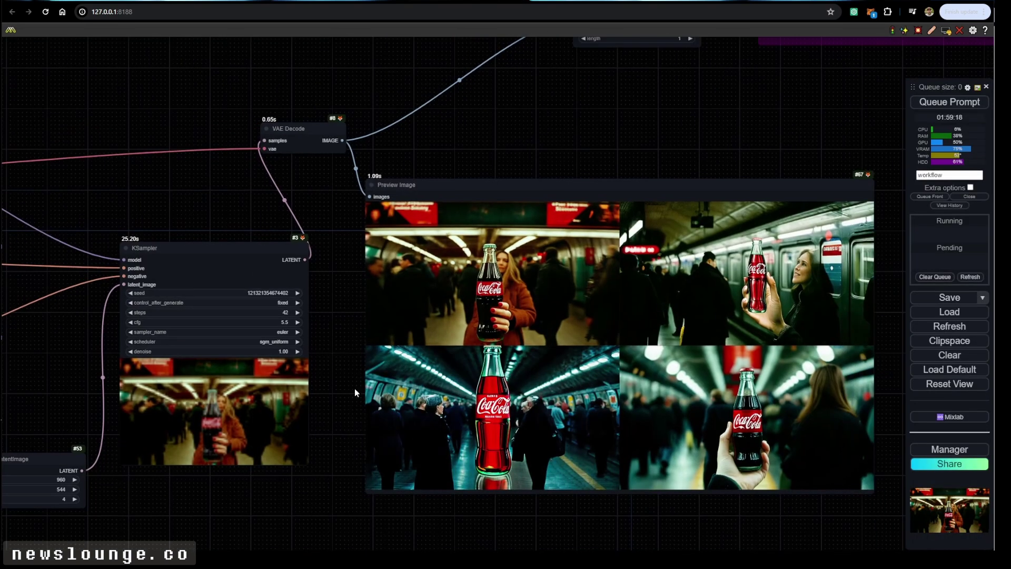
# Step: Examine the four Coca-Cola bottle images in the SD3 workflow's Preview Image node
pyautogui.scroll(2, 547, 403)
pyautogui.moveTo(632, 354); pyautogui.dragTo(545, 335)
pyautogui.click(730, 171)
pyautogui.scroll(-2, 547, 334)
pyautogui.scroll(4, 514, 316)
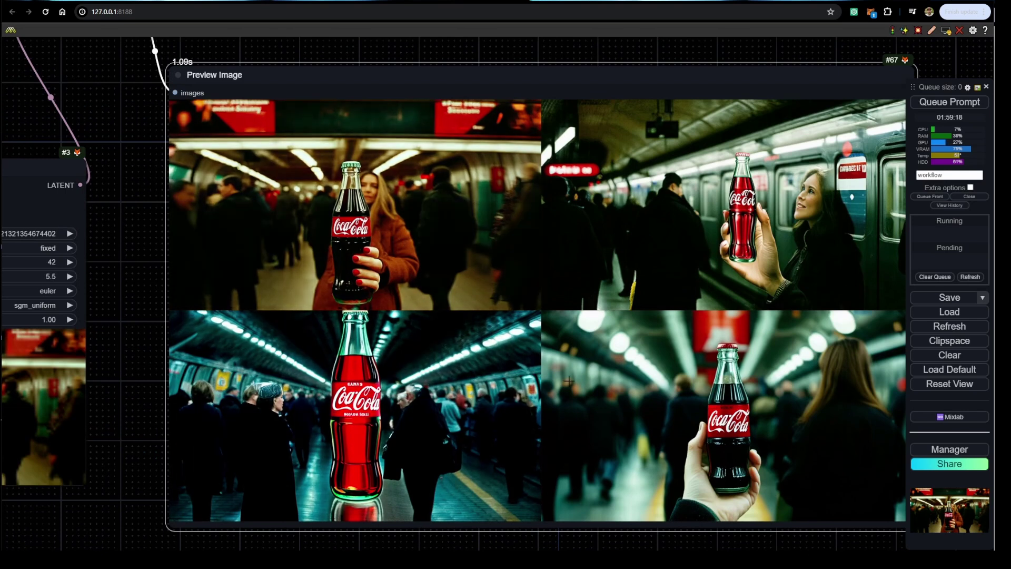
# Step: Inspect the fourth image with the hand-held bottle, and play its Luma bubbles video in Media Player
pyautogui.moveTo(678, 419); pyautogui.dragTo(600, 405)
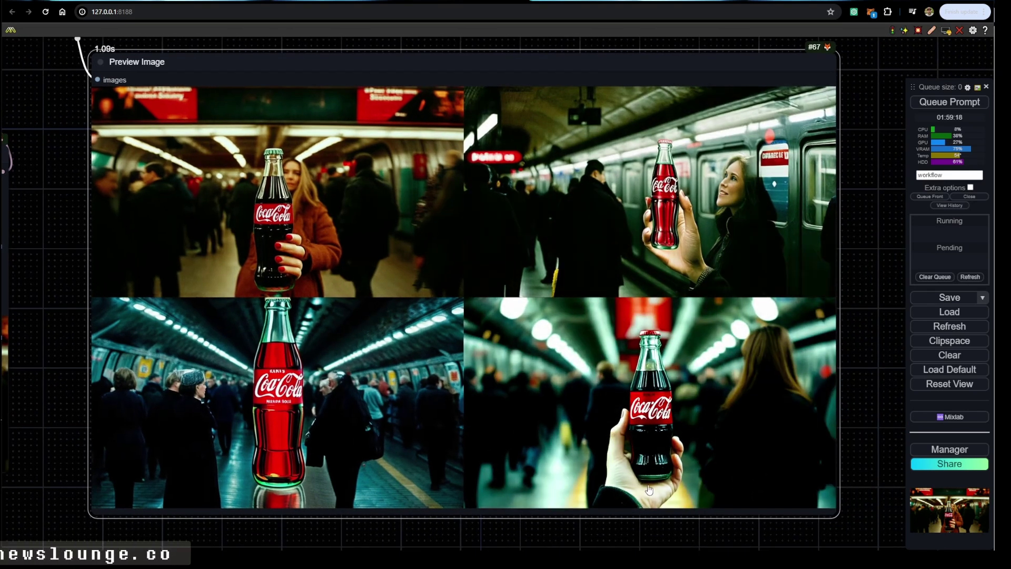
pyautogui.moveTo(649, 490); pyautogui.dragTo(650, 490)
pyautogui.click(657, 404)
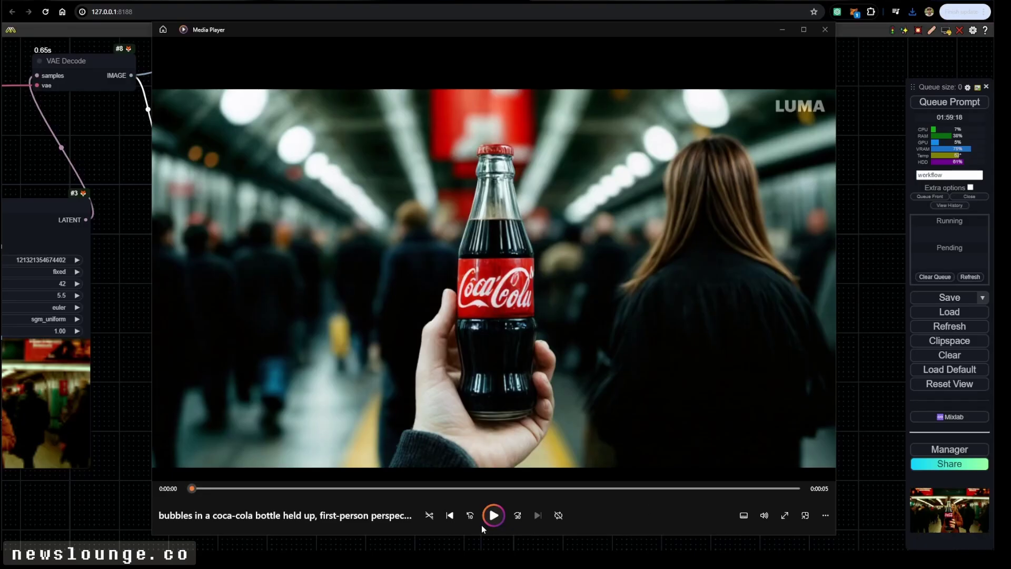
pyautogui.click(490, 521)
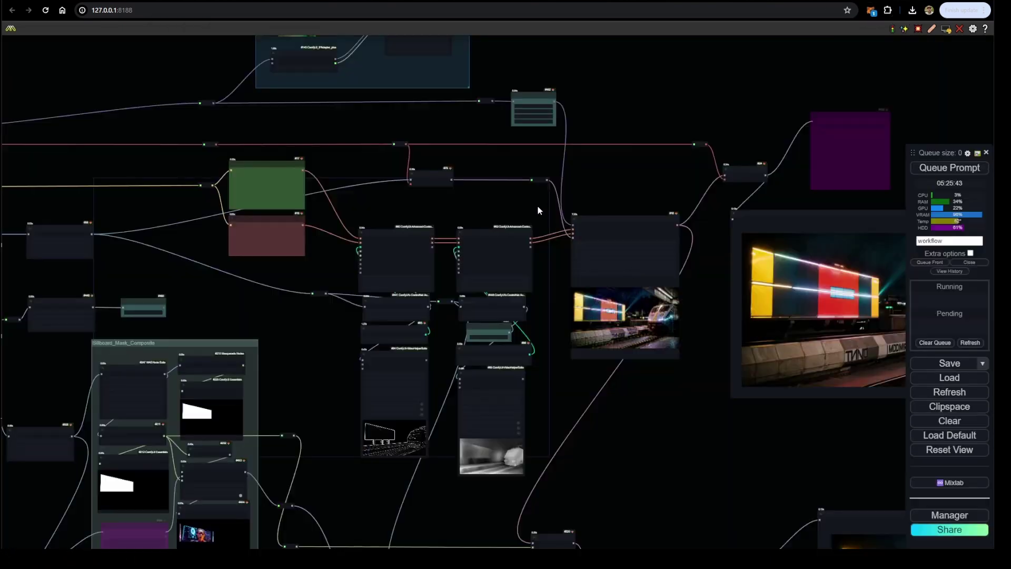
# Step: Examine the billboard workflow's Load Images nodes, the Upscale Image nodes and the Billboard_Mask_Composite group
pyautogui.moveTo(538, 207); pyautogui.dragTo(437, 410)
pyautogui.moveTo(117, 499); pyautogui.dragTo(590, 278)
pyautogui.scroll(7, 383, 370)
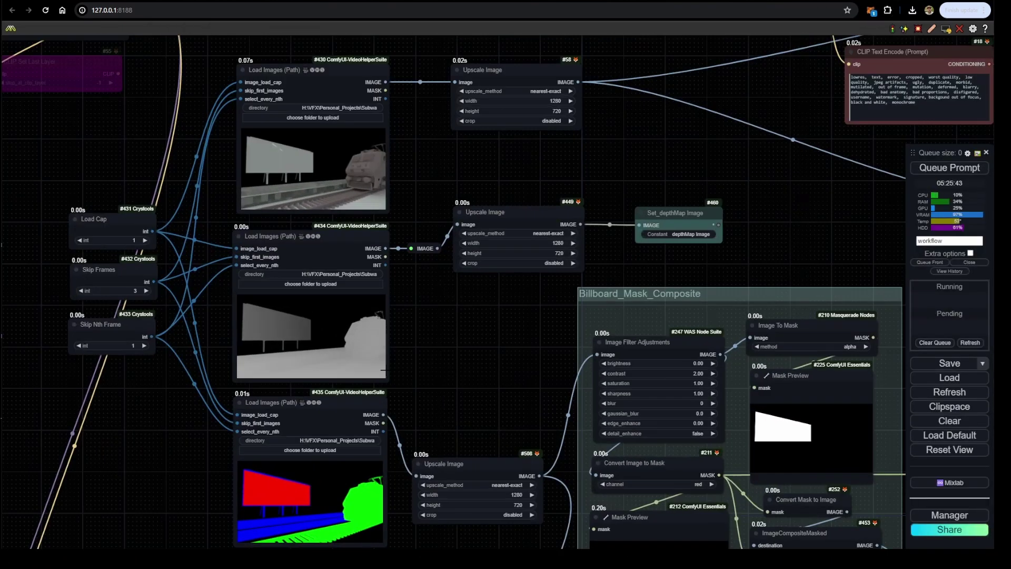
pyautogui.moveTo(435, 363); pyautogui.dragTo(419, 373)
pyautogui.moveTo(557, 366); pyautogui.dragTo(230, 333)
pyautogui.scroll(-5, 229, 332)
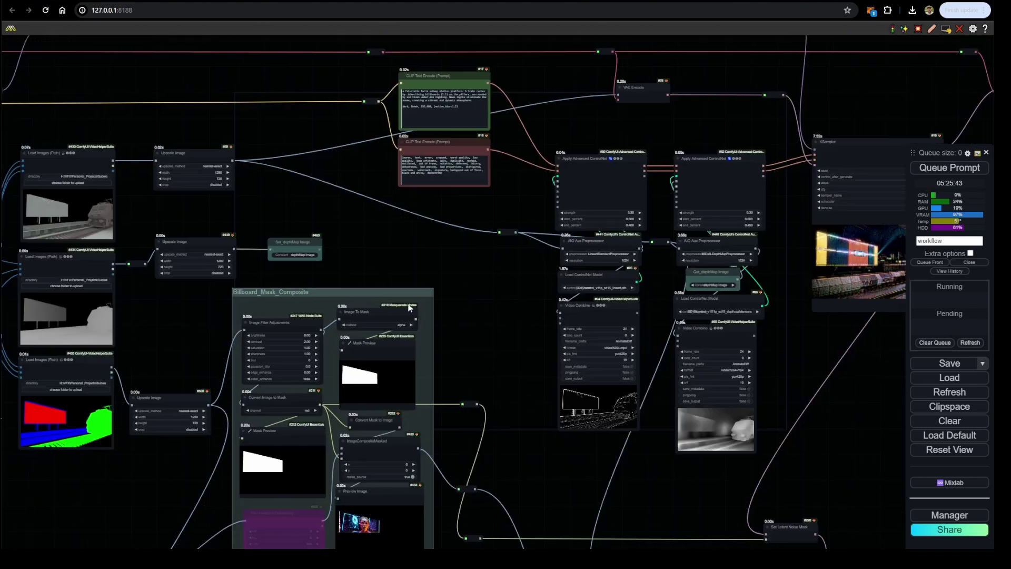
# Step: Follow the billboard workflow through its ControlNet, KSampler and latent noise mask nodes to the final train station preview images
pyautogui.moveTo(663, 310); pyautogui.dragTo(254, 316)
pyautogui.moveTo(621, 316); pyautogui.dragTo(333, 333)
pyautogui.moveTo(477, 367); pyautogui.dragTo(538, 82)
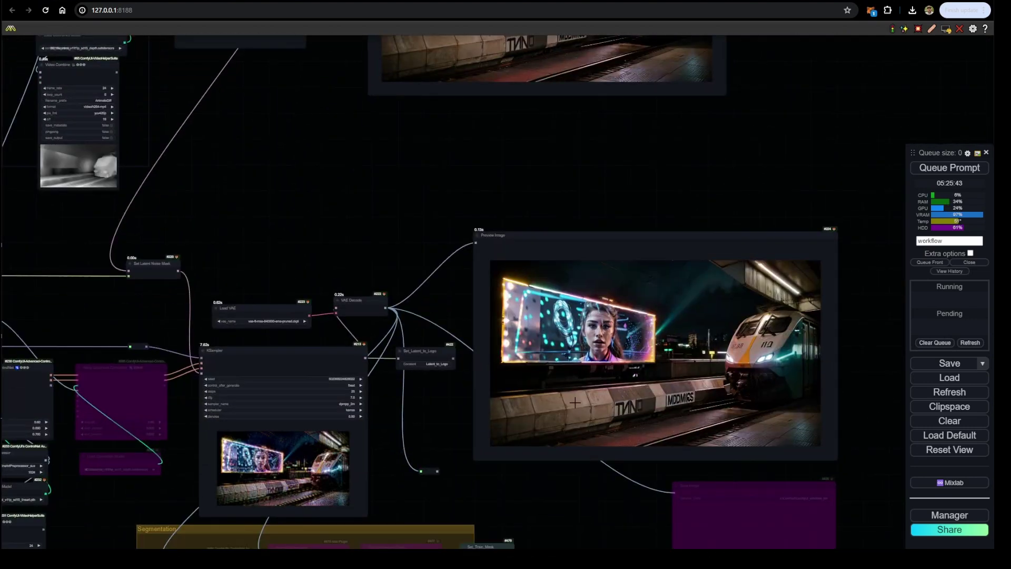
pyautogui.moveTo(586, 518); pyautogui.dragTo(583, 284)
pyautogui.scroll(-3, 595, 322)
pyautogui.moveTo(598, 323); pyautogui.dragTo(572, 56)
pyautogui.moveTo(703, 400); pyautogui.dragTo(481, 400)
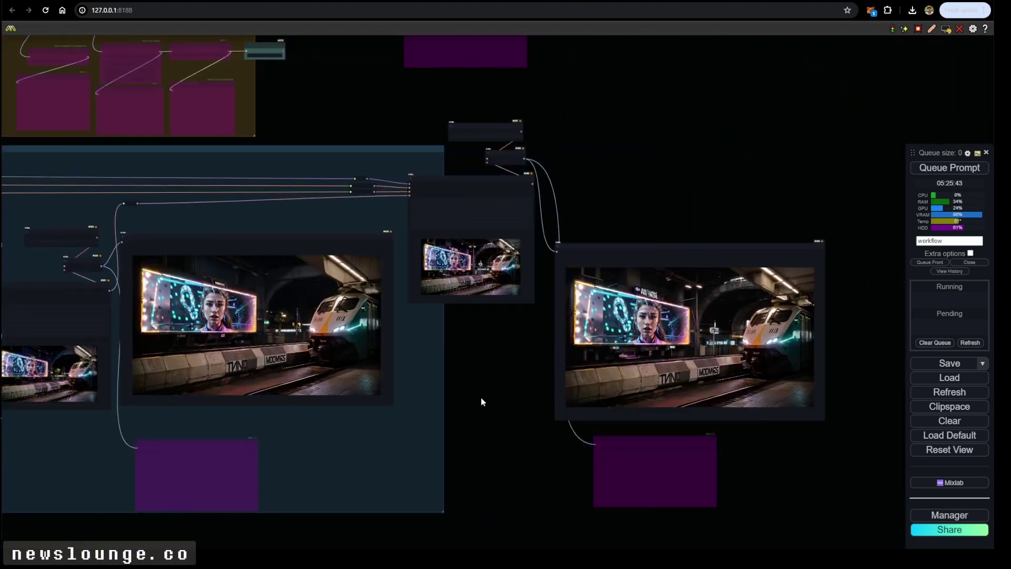